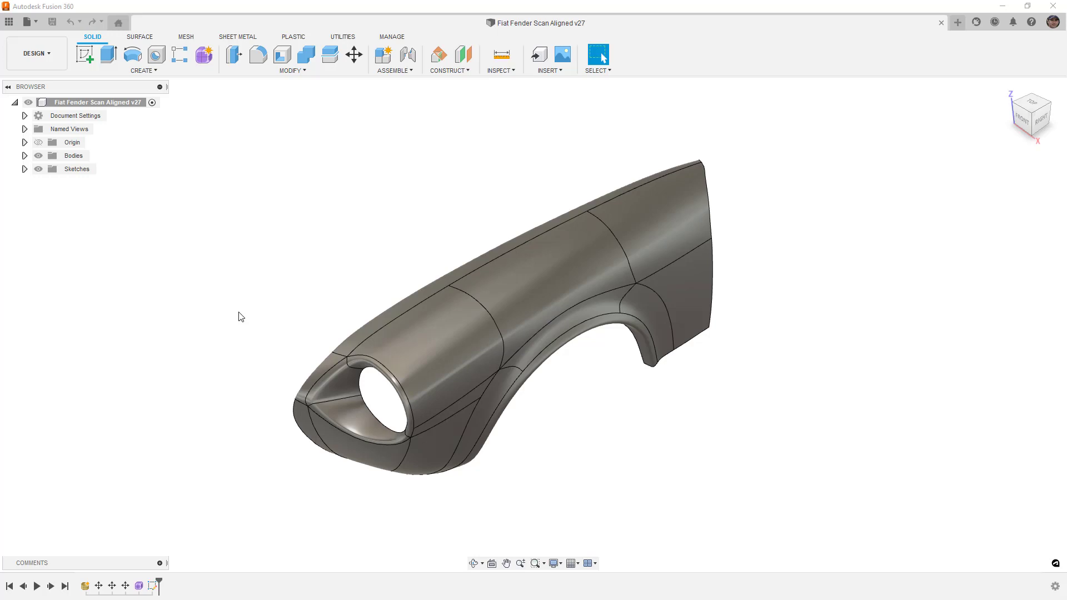
Examine the fender model around the headlight opening from the front and along its right side
middle_click_drag(362, 342, 490, 276, "shift")
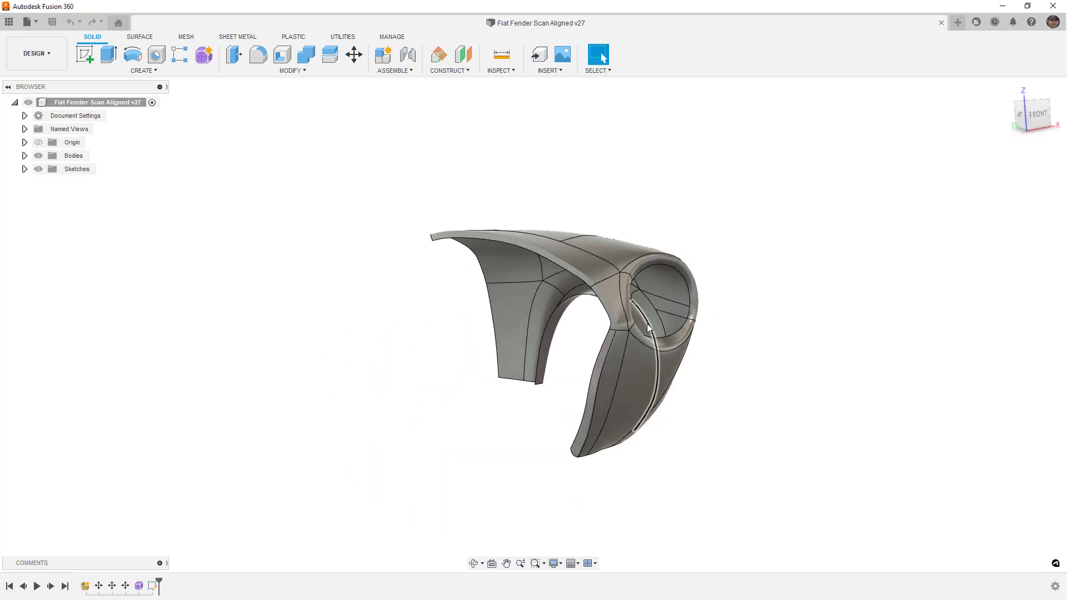
scroll(647, 324, "up", 3)
middle_click_drag(634, 328, 615, 312, "shift")
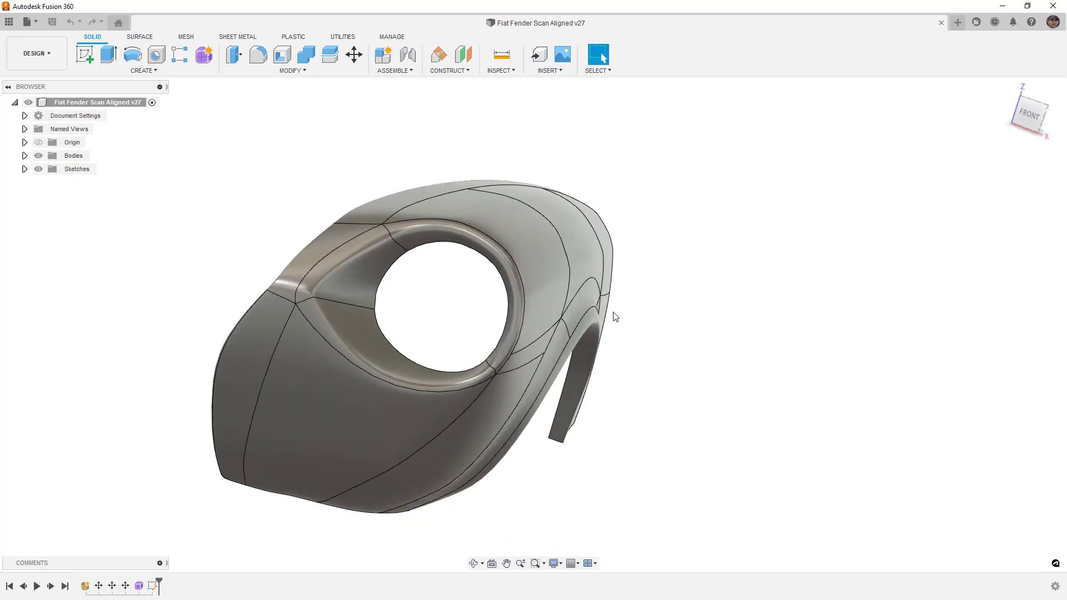
left_click(1042, 119)
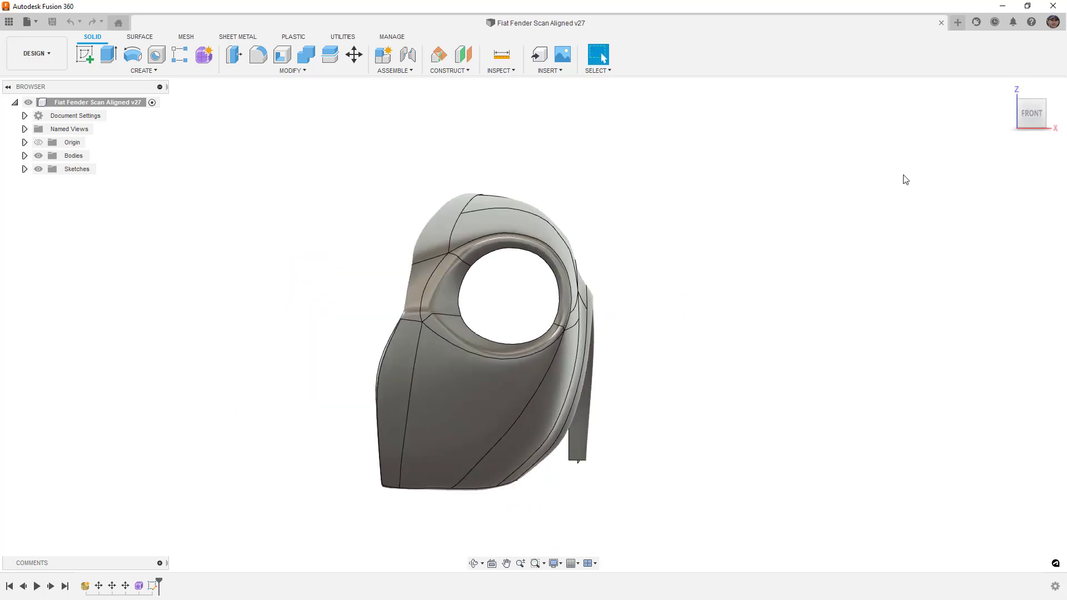
scroll(606, 362, "up", 3)
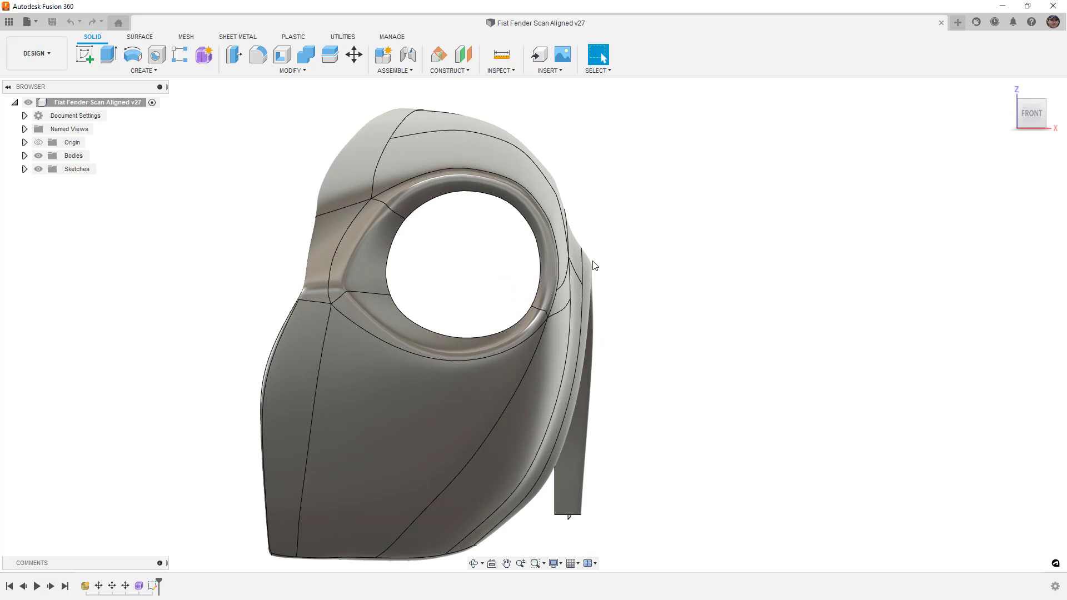
scroll(594, 265, "down", 3)
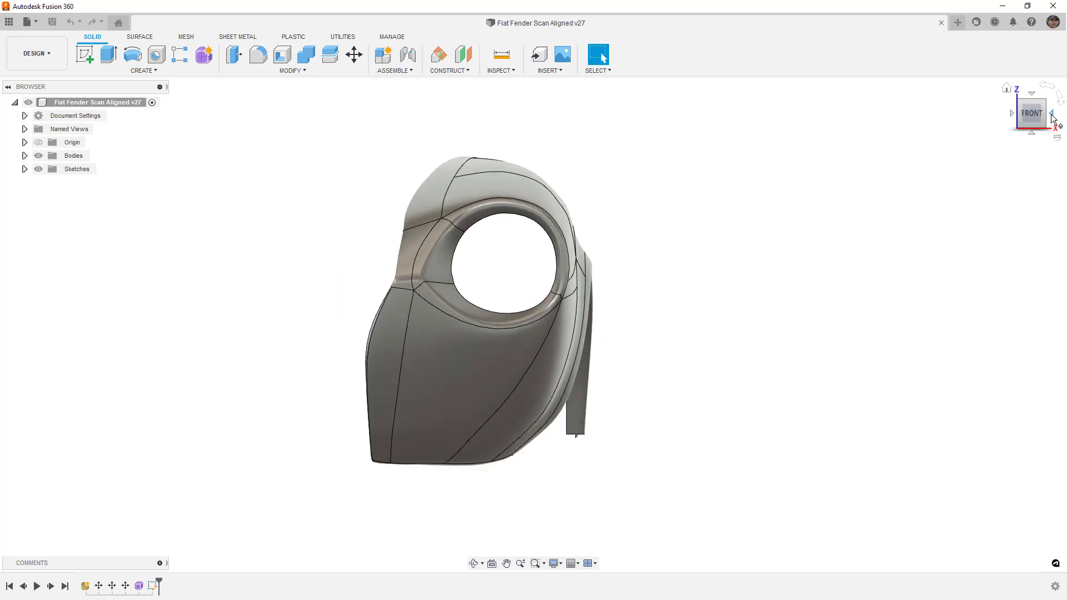
left_click(1054, 120)
scroll(444, 338, "down", 2)
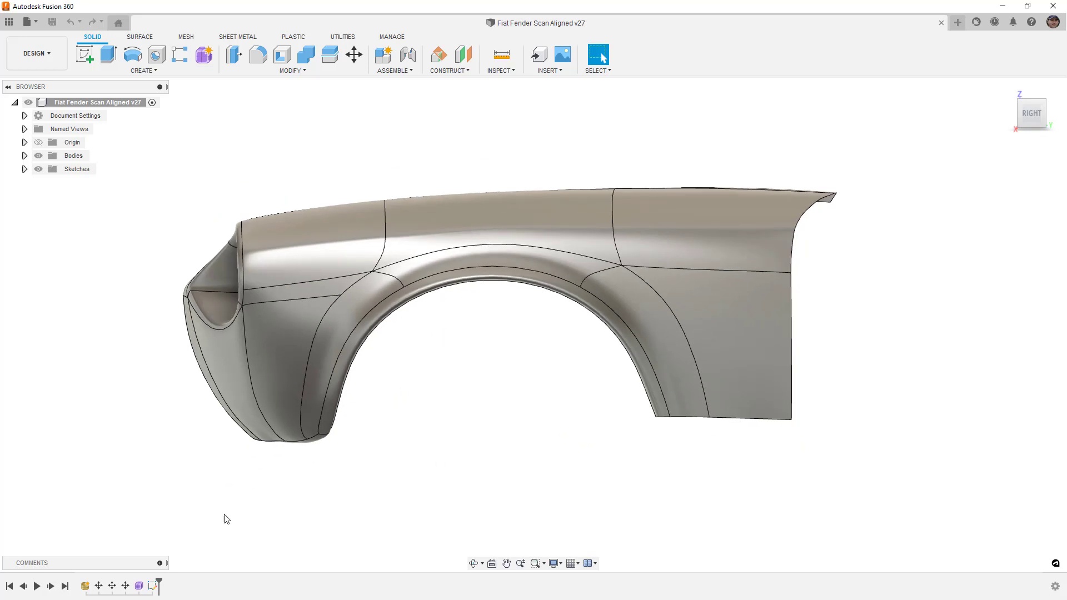
Open Form1 for editing, examine the T-spline face layout of the fender, and finish the form
double_click(139, 586)
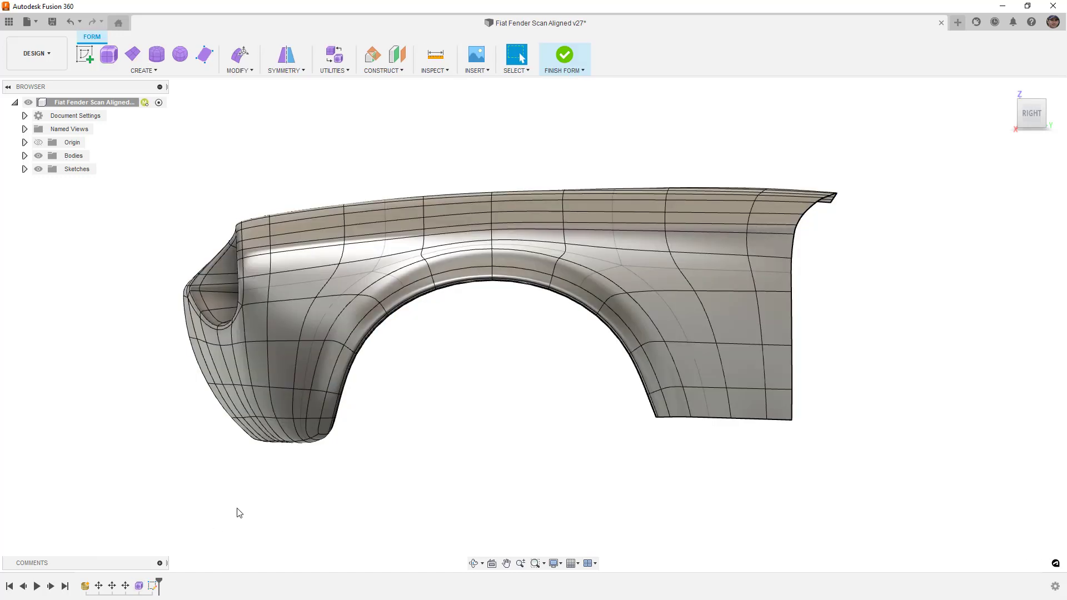
middle_click_drag(428, 416, 484, 421, "shift")
scroll(497, 295, "up", 3)
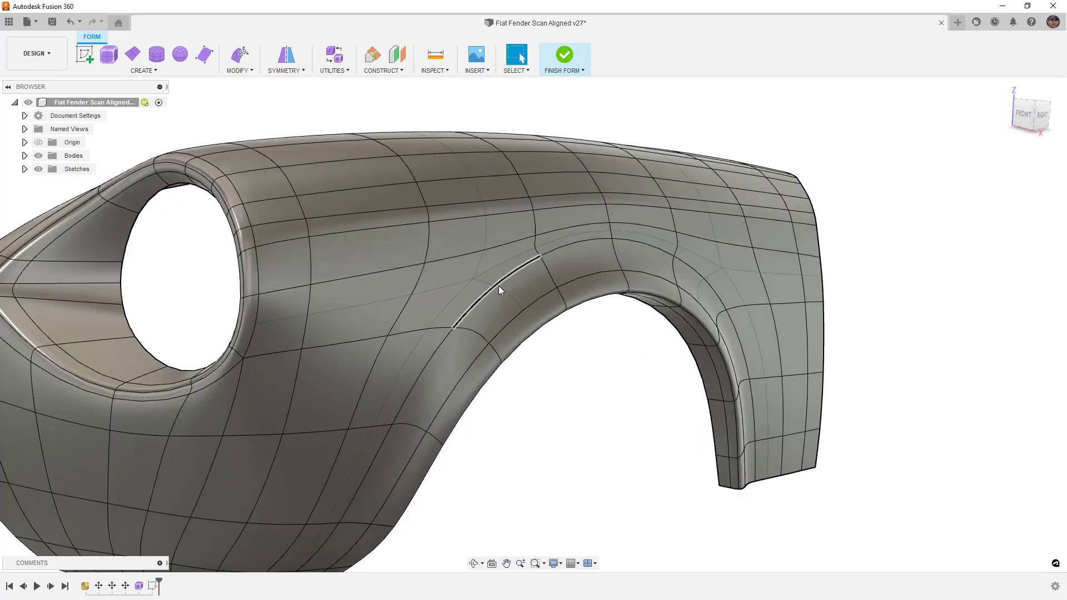
scroll(499, 289, "down", 2)
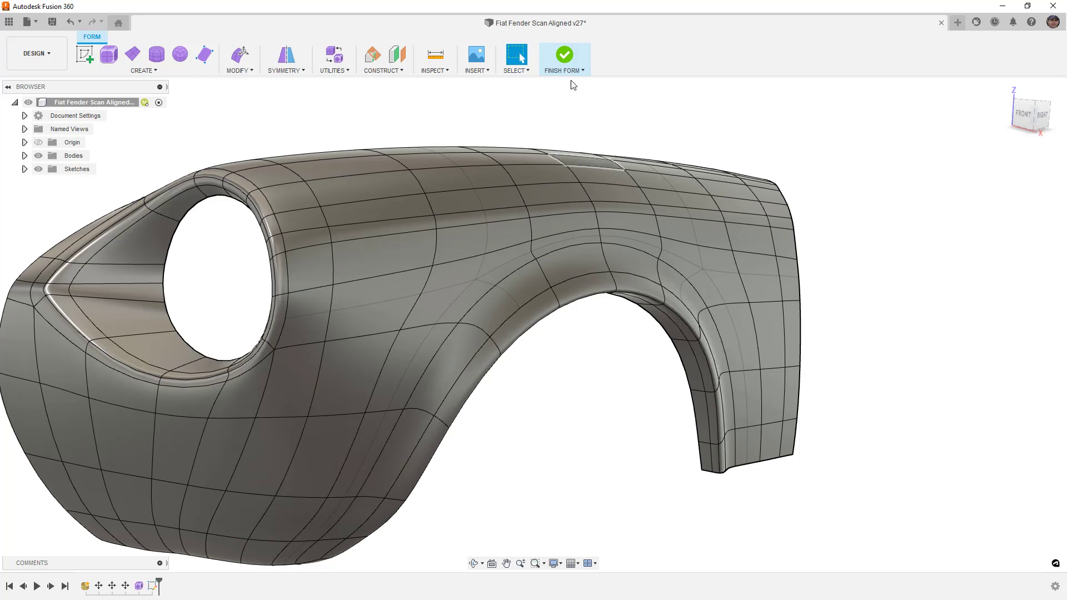
left_click(565, 57)
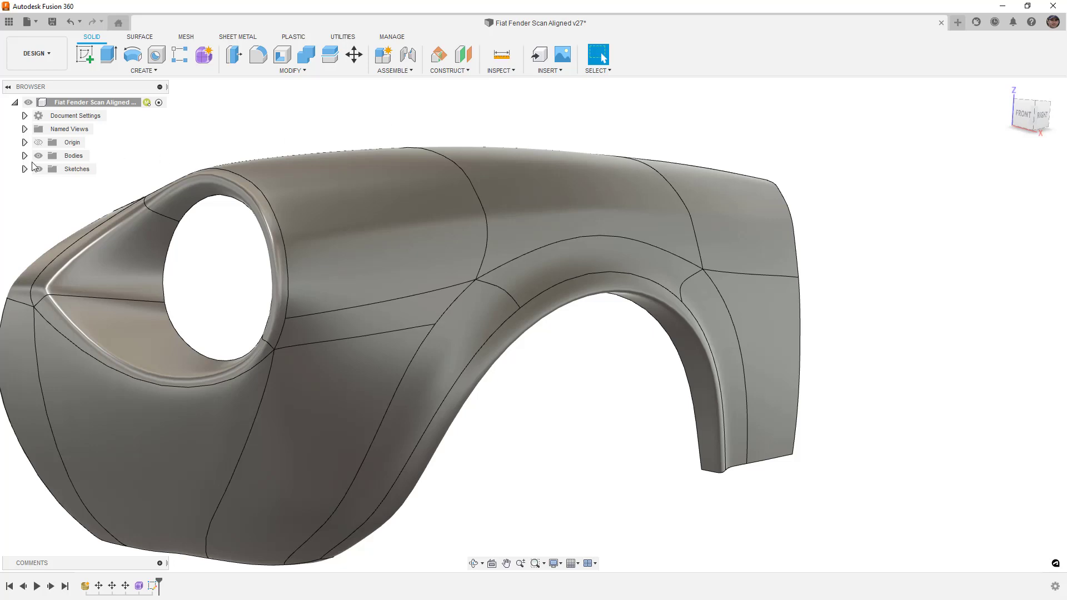
List the design's bodies and toggle the visibility of the Body1 surface to check it
left_click(24, 156)
left_click(49, 184)
left_click(49, 183)
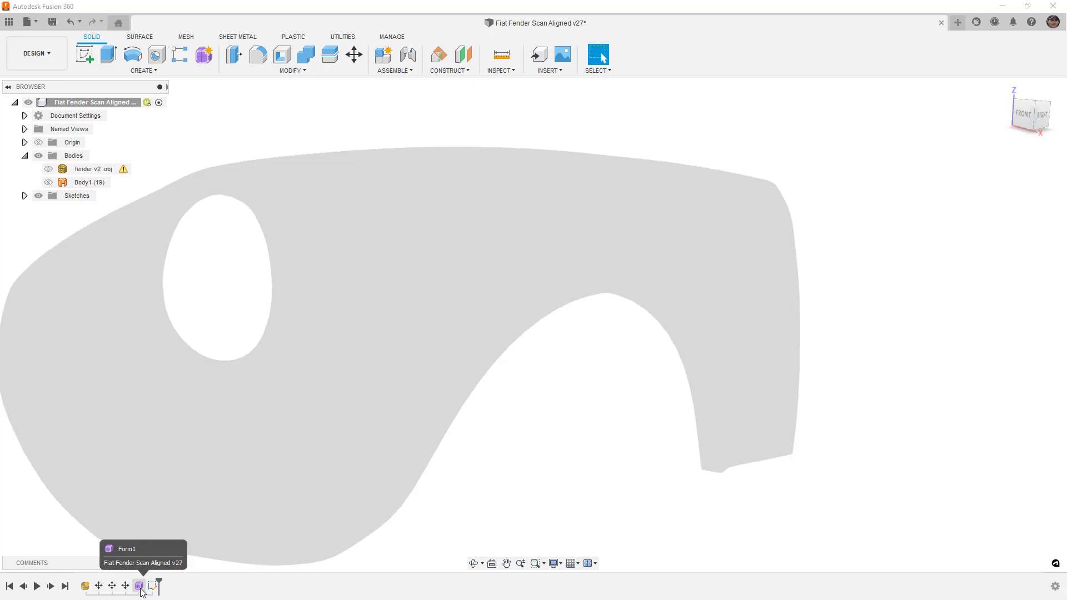
Reopen Form1 for editing and list the bodies inside the form environment
double_click(140, 586)
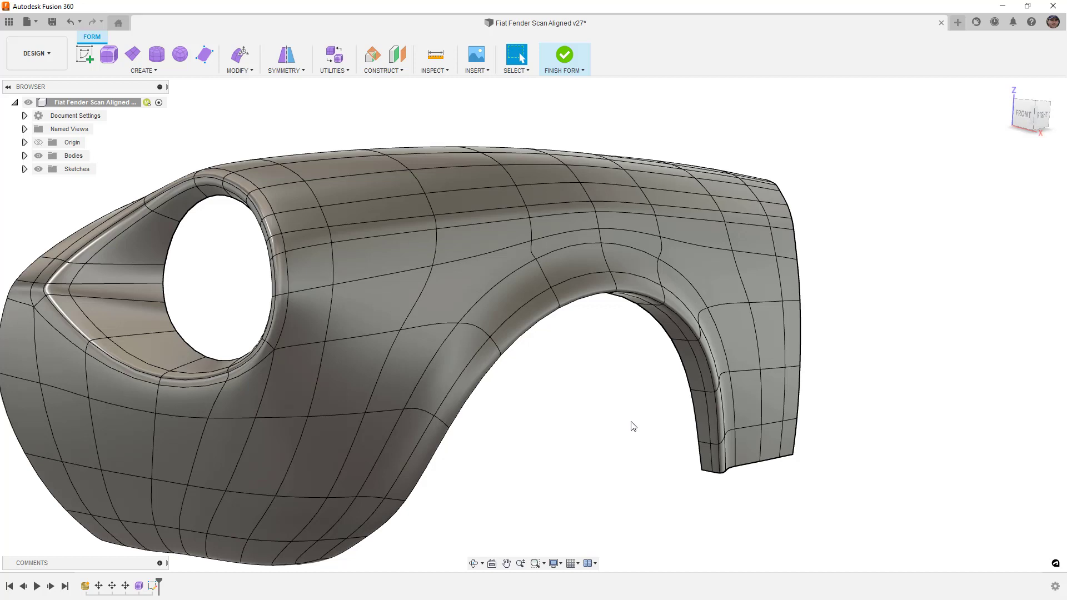
left_click(25, 156)
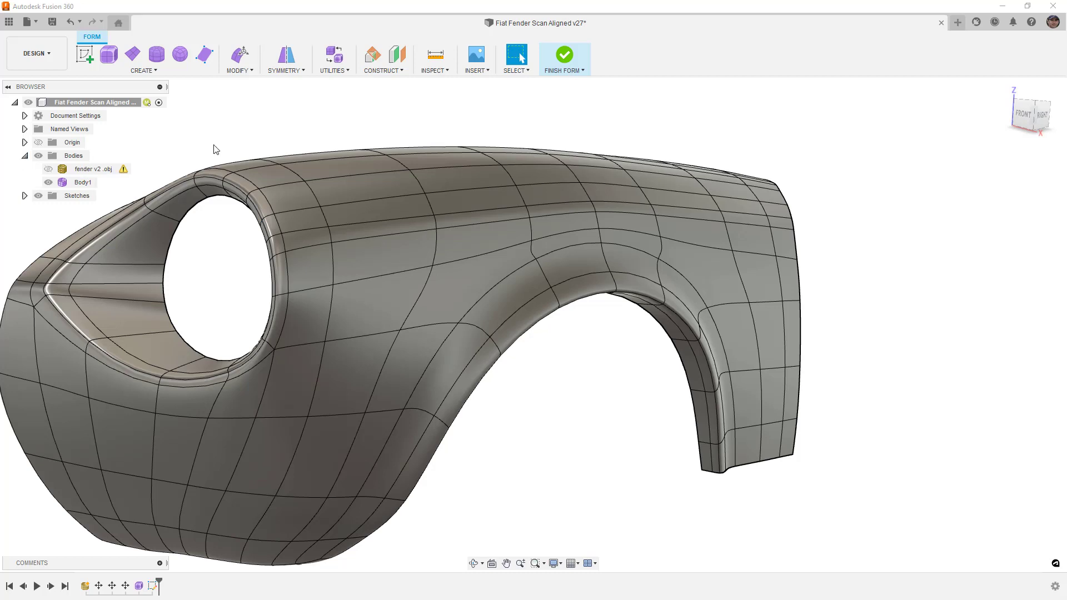
left_click(346, 72)
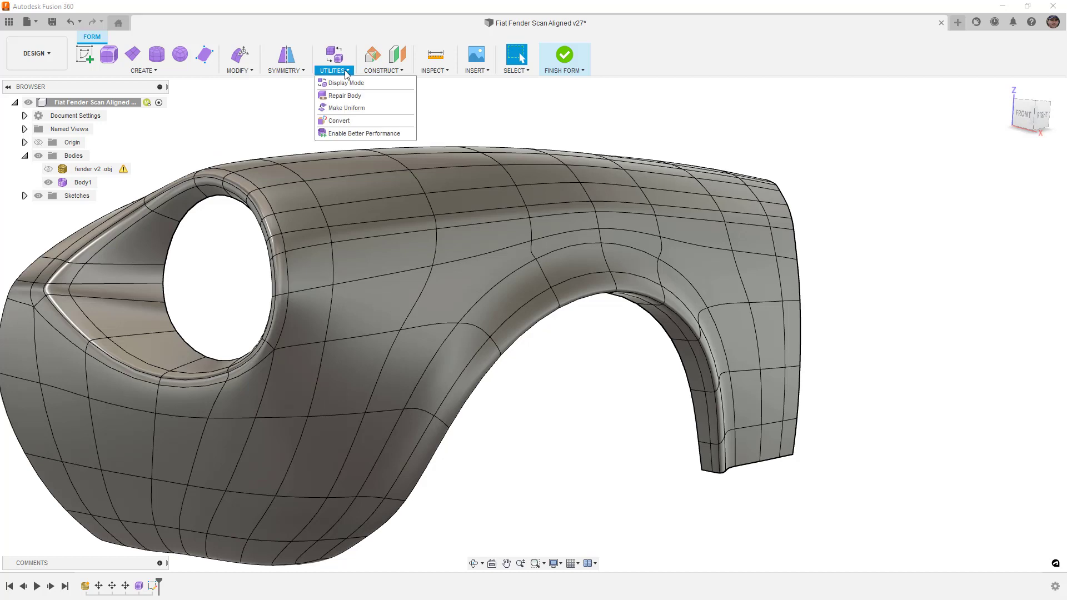
left_click(345, 122)
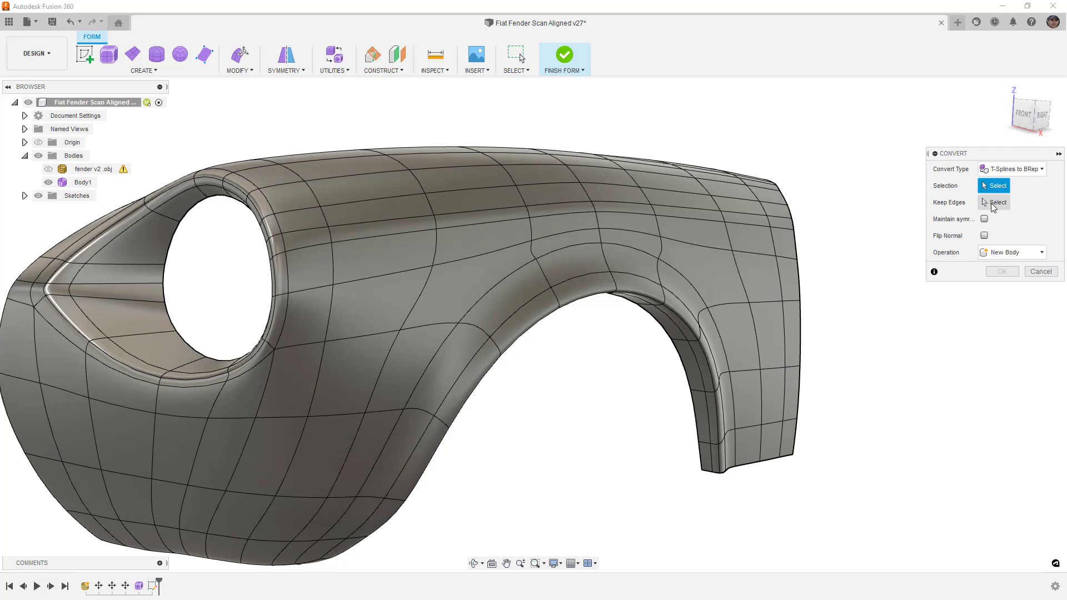
left_click(1042, 273)
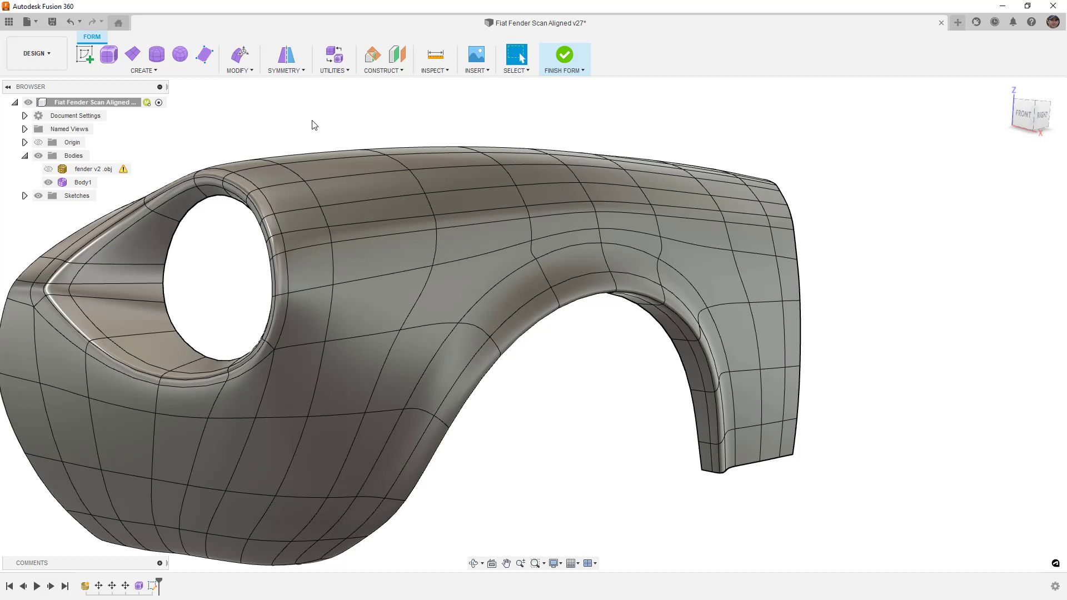
Copy the T-spline body Body1 and paste the duplicate into the top-level Fiat fender component
left_click(551, 191)
middle_click_drag(551, 191, 572, 225, "shift")
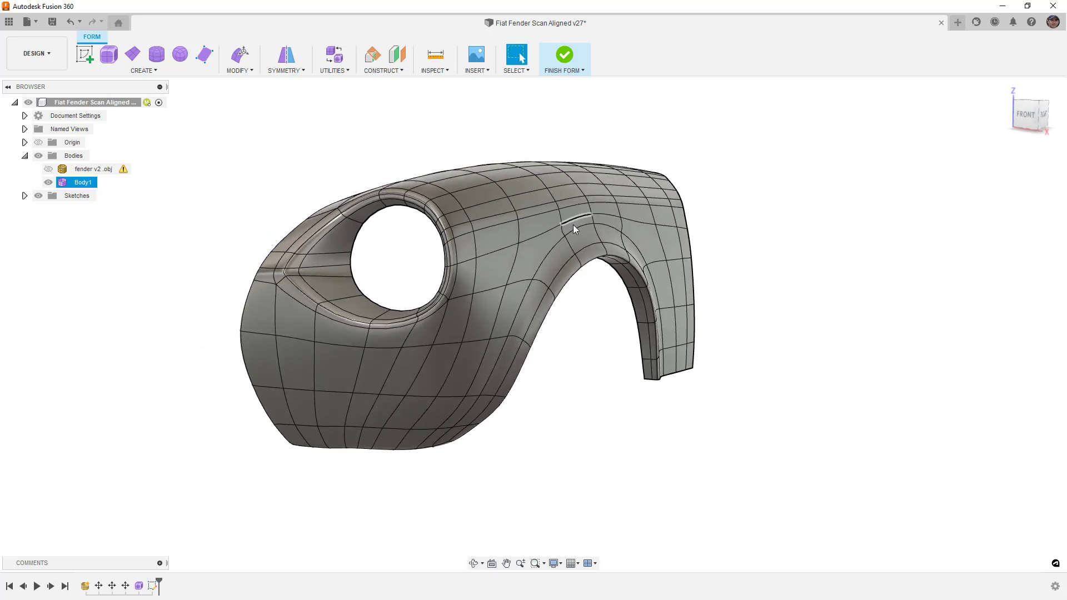
left_click(577, 286)
left_click(67, 184)
right_click(68, 186)
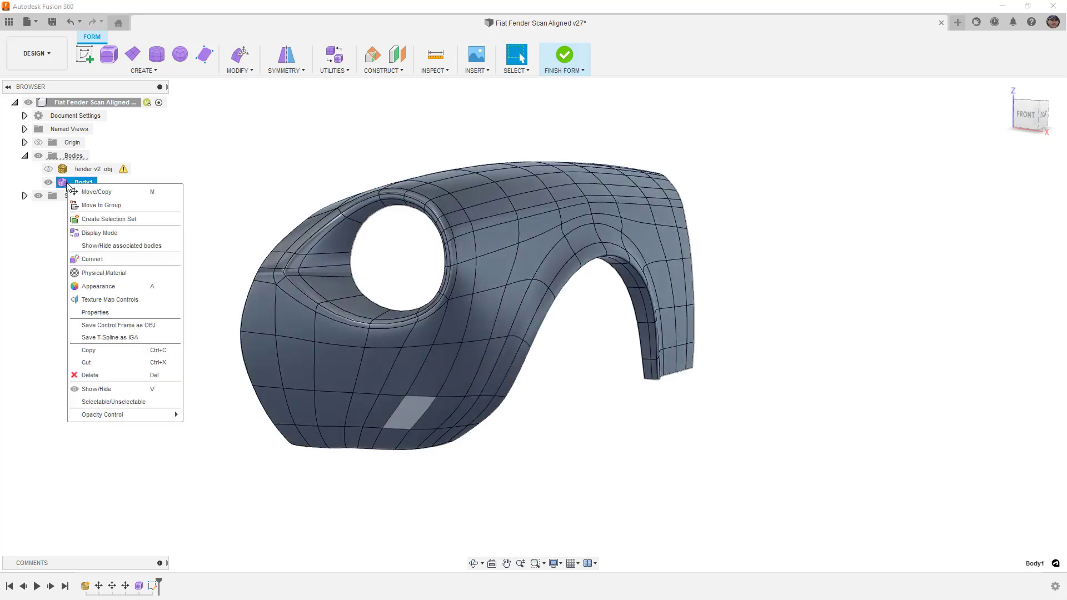
left_click(90, 350)
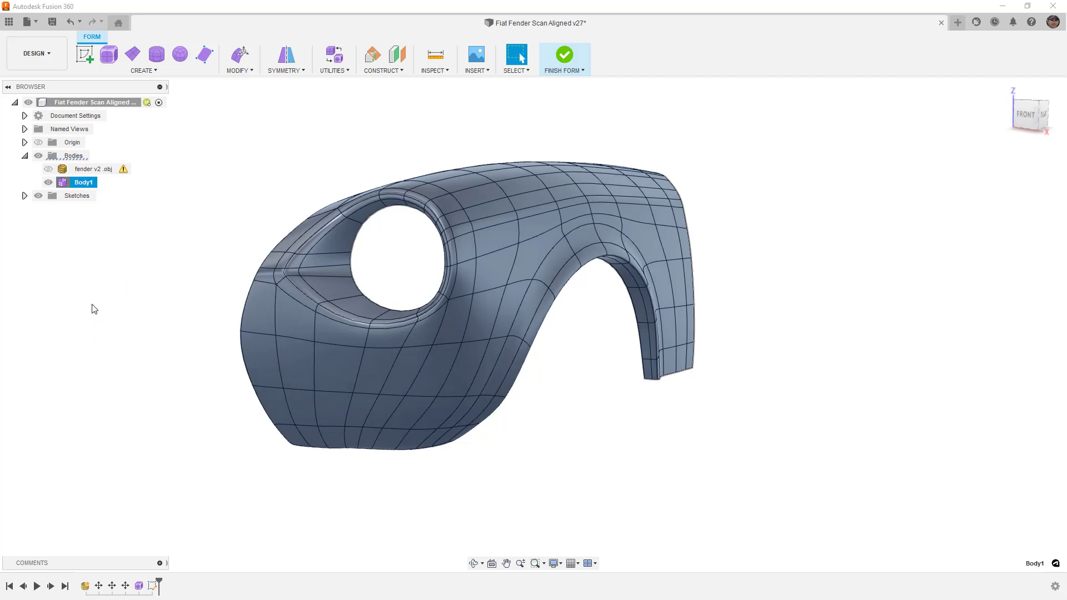
right_click(75, 104)
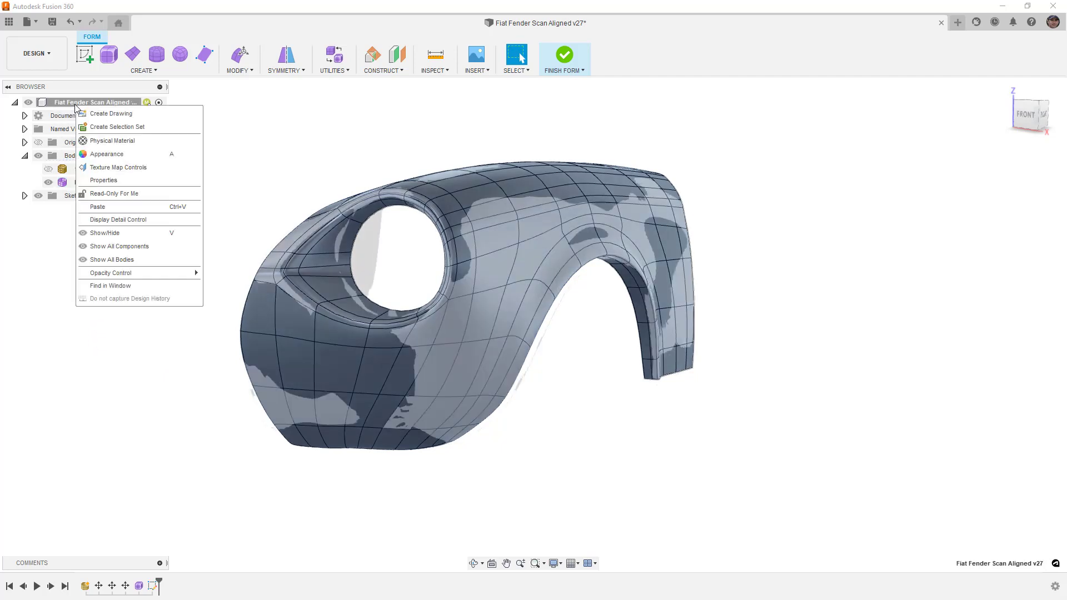
left_click(110, 207)
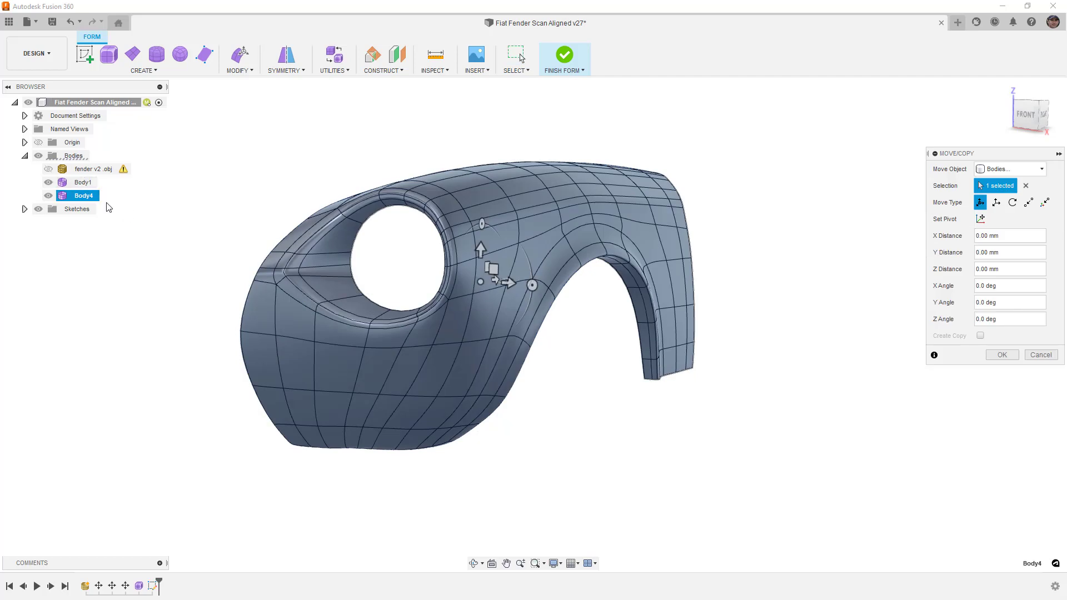
Move the pasted fender body 600 mm along X, away from the original
left_click_drag(508, 283, 812, 326)
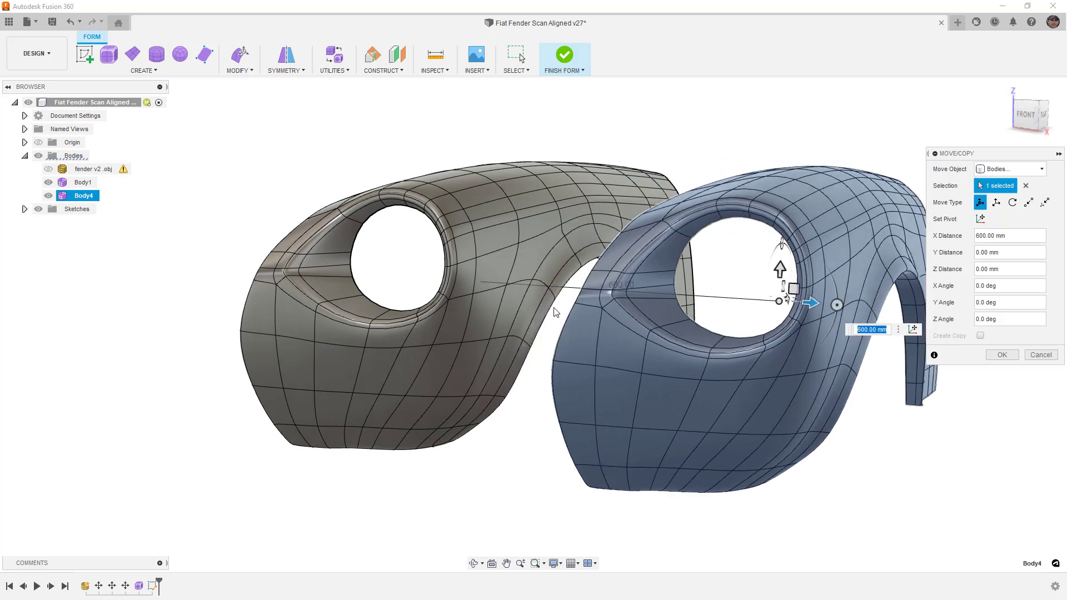
scroll(567, 333, "down", 3)
middle_click_drag(567, 333, 745, 360, "shift")
left_click(995, 355)
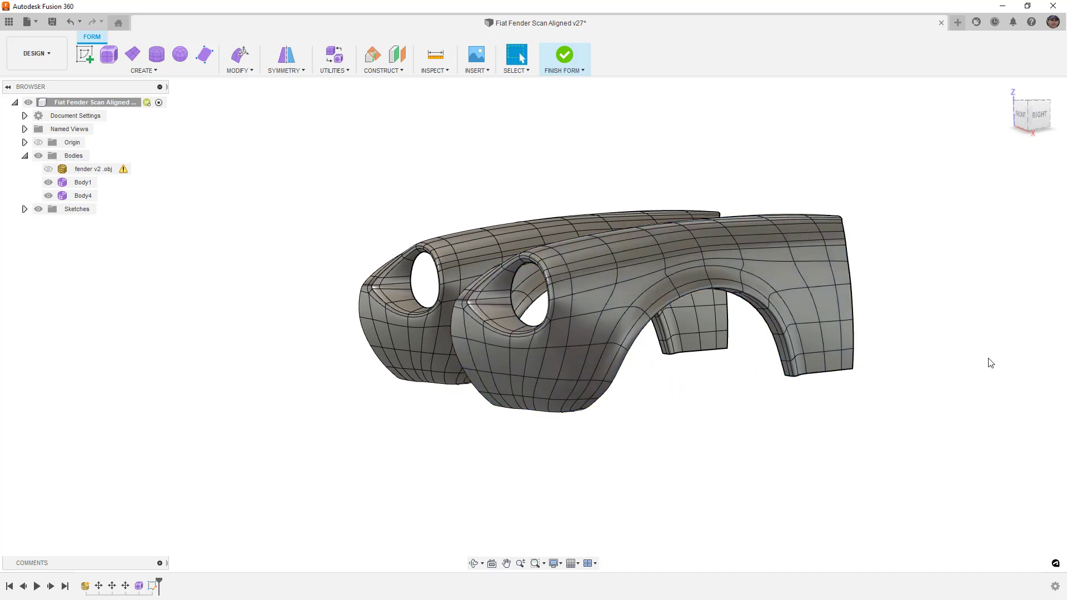
Select faces at the copied fender's wheel arch and compare its box display with its smooth display
scroll(716, 293, "up", 2)
left_click(715, 293)
left_click(691, 296)
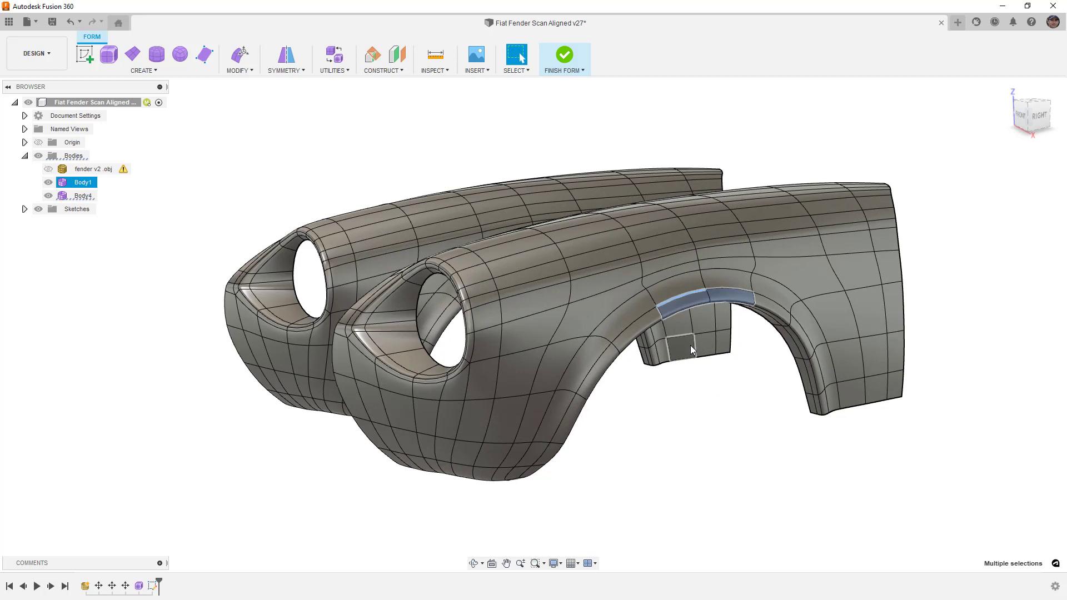
key("ctrl+1")
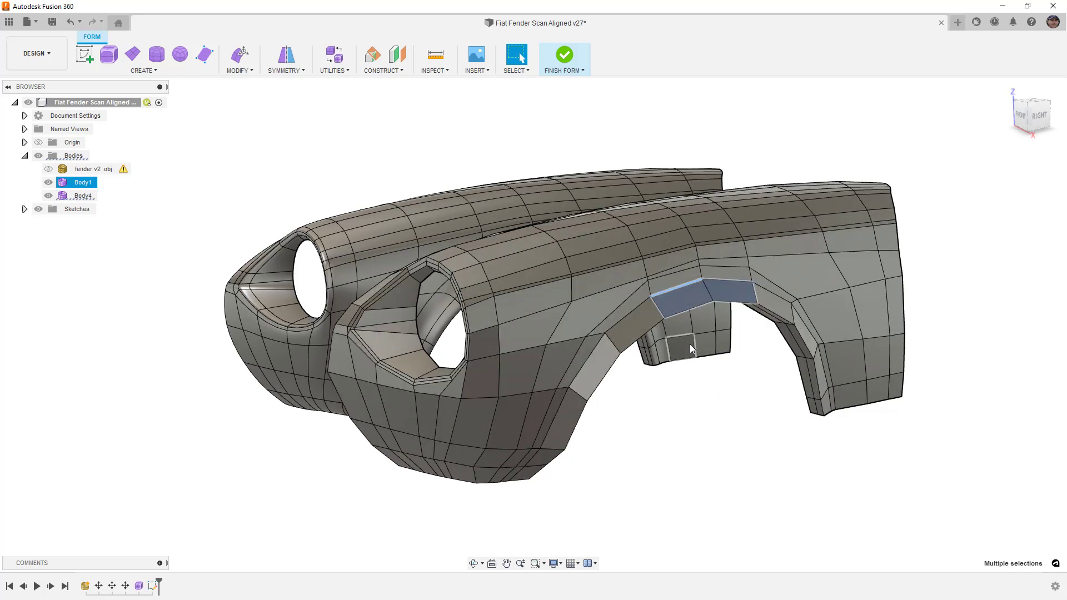
key("alt+3")
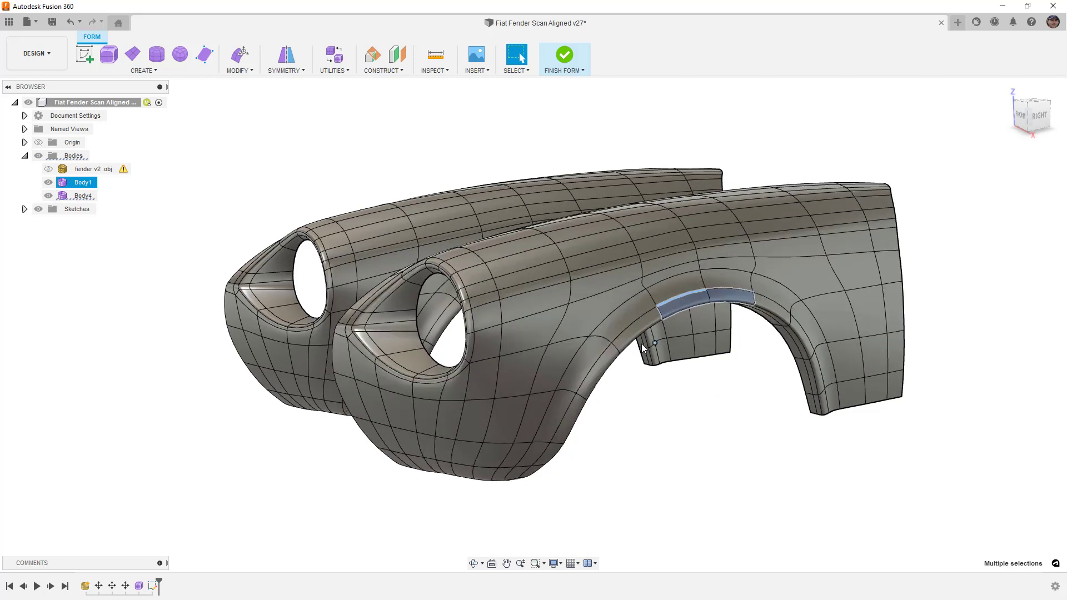
left_click(273, 169)
middle_click_drag(274, 170, 281, 170, "shift")
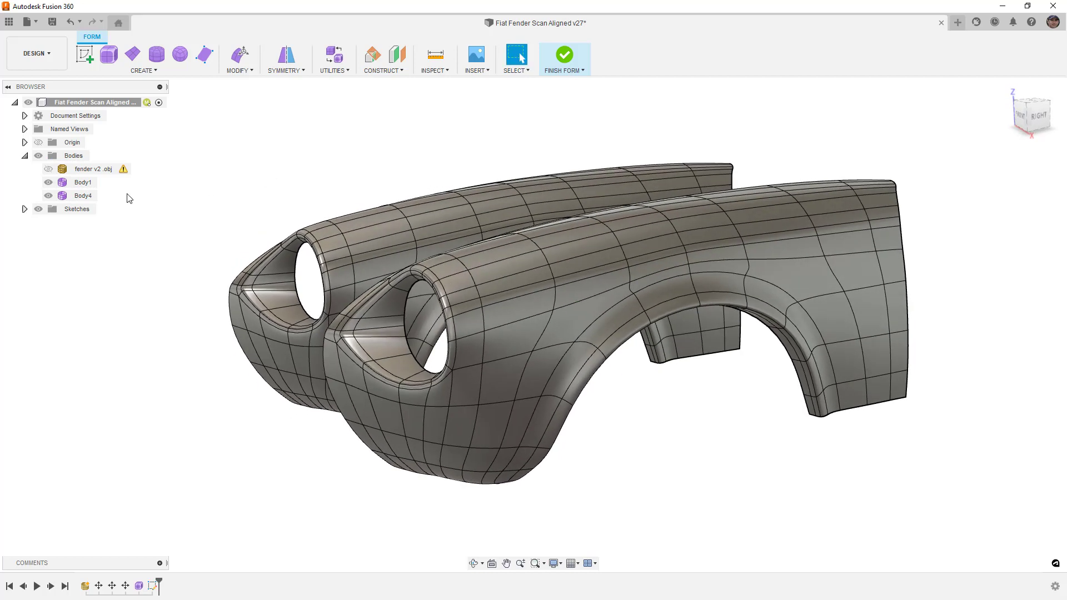
Hide the copied fender body Body4 and view the original from the right side
left_click(48, 196)
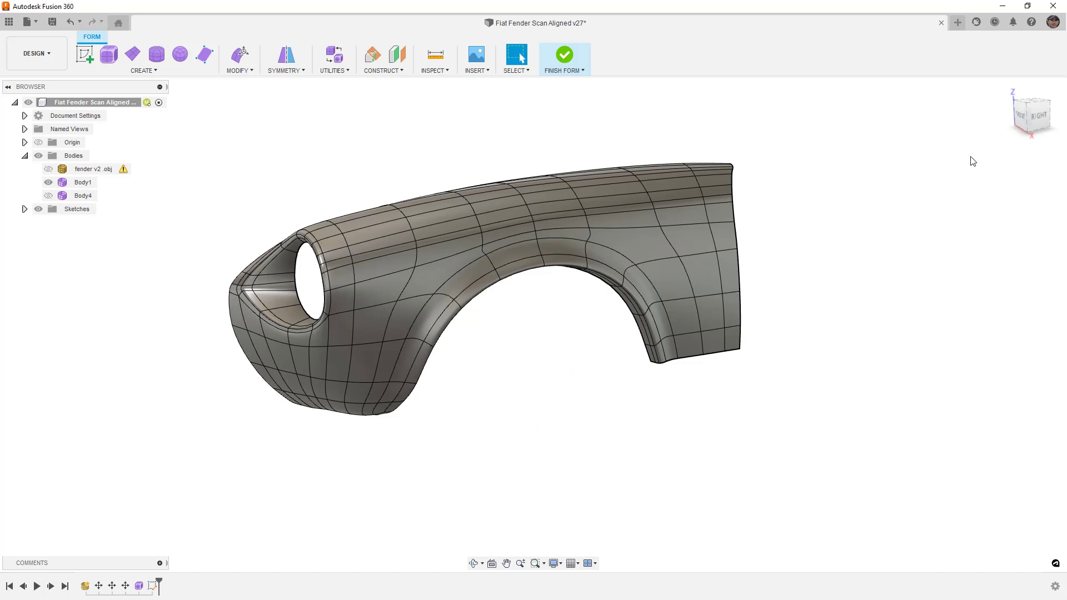
left_click(1042, 121)
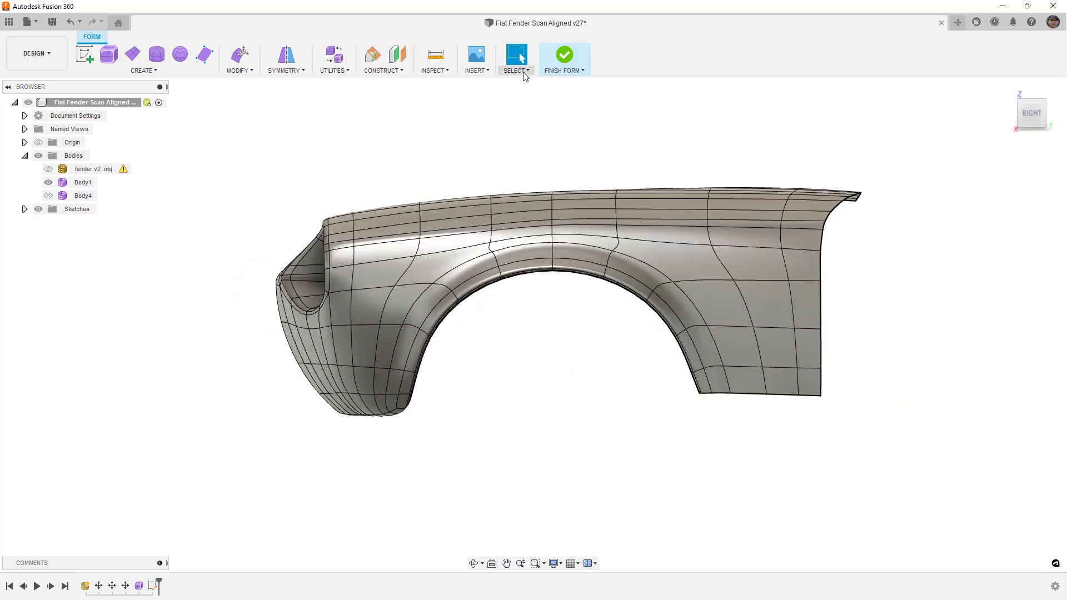
Select the fender's side faces around the wheel arch with Freeform Selection
left_click(524, 71)
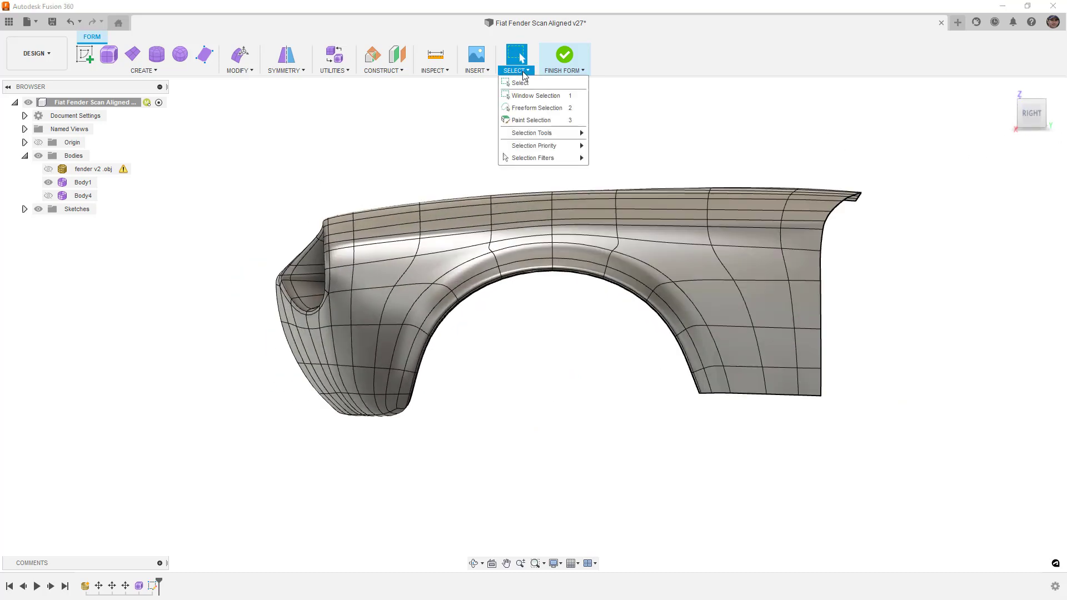
left_click(531, 109)
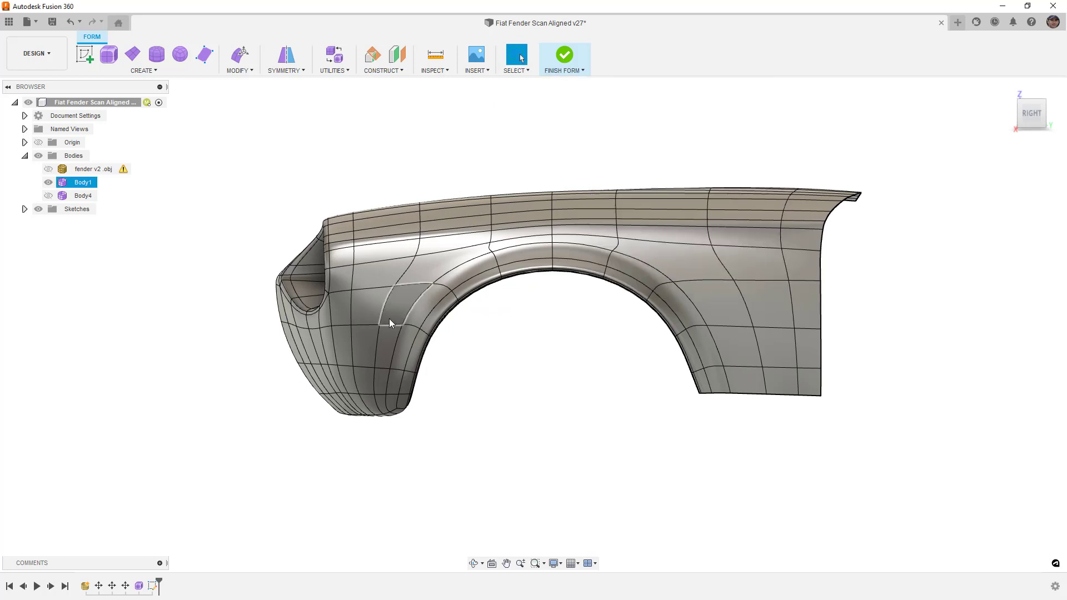
left_click_drag(394, 430, 369, 402)
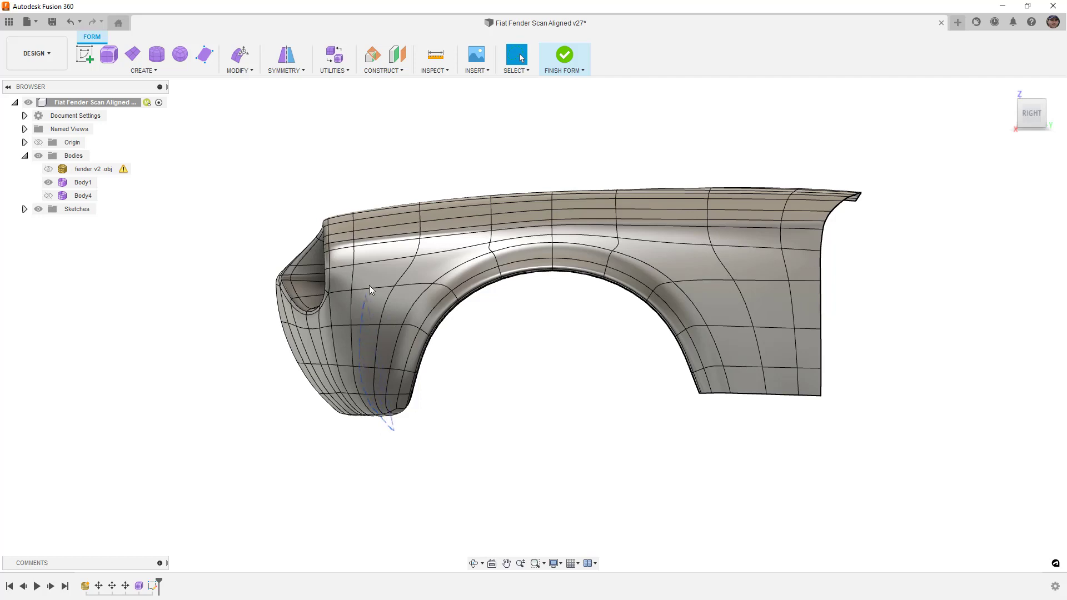
mouse_move(412, 251)
left_mouse_down()
mouse_move(559, 231)
mouse_move(727, 241)
mouse_move(776, 329)
mouse_move(785, 434)
left_mouse_up()
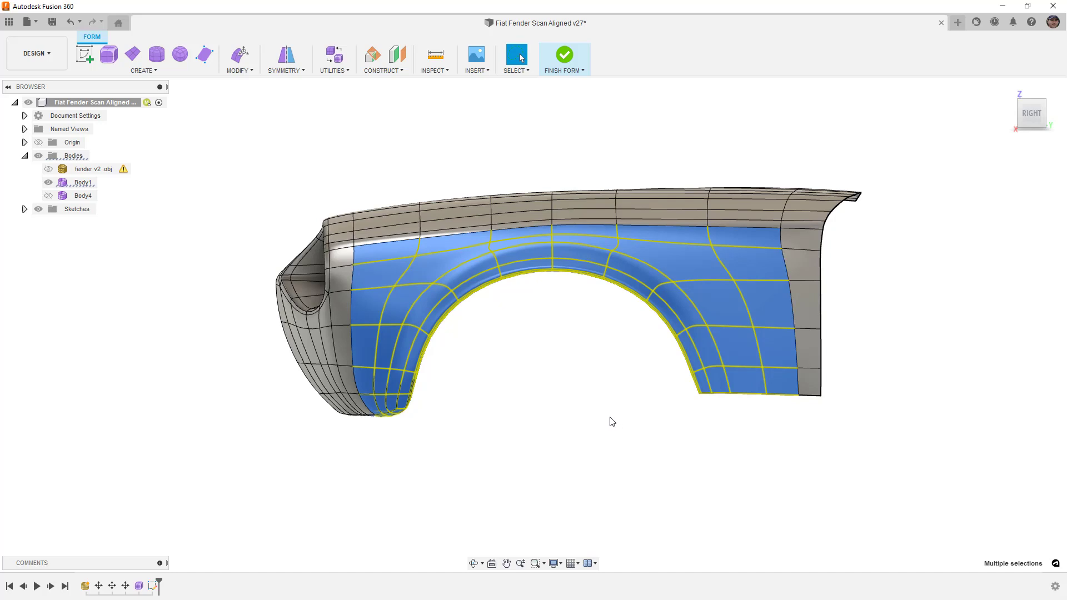
middle_click_drag(224, 332, 243, 333, "shift")
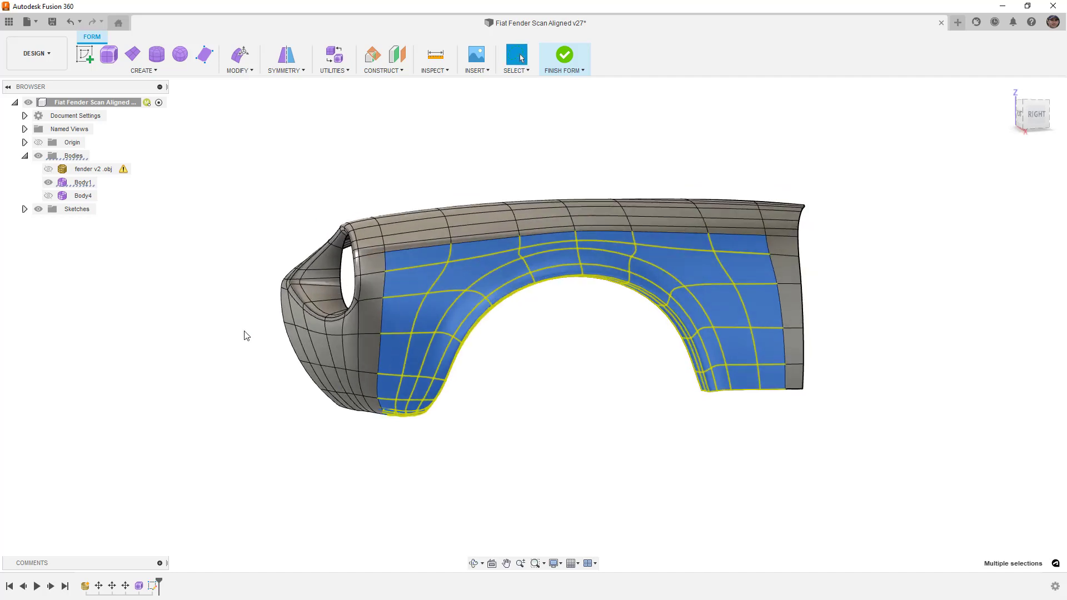
left_click(239, 70)
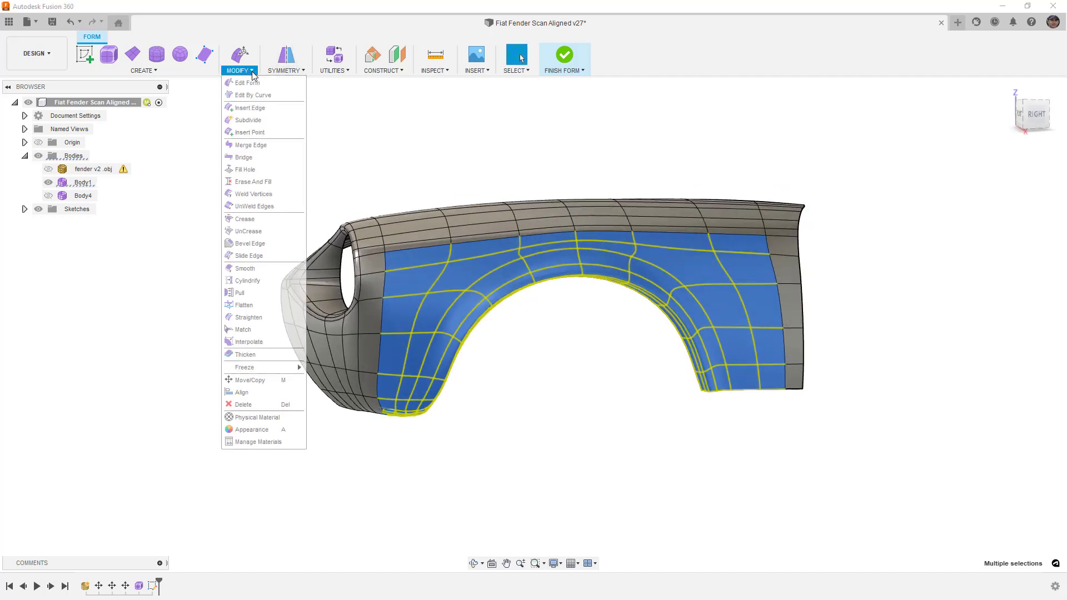
left_click(272, 380)
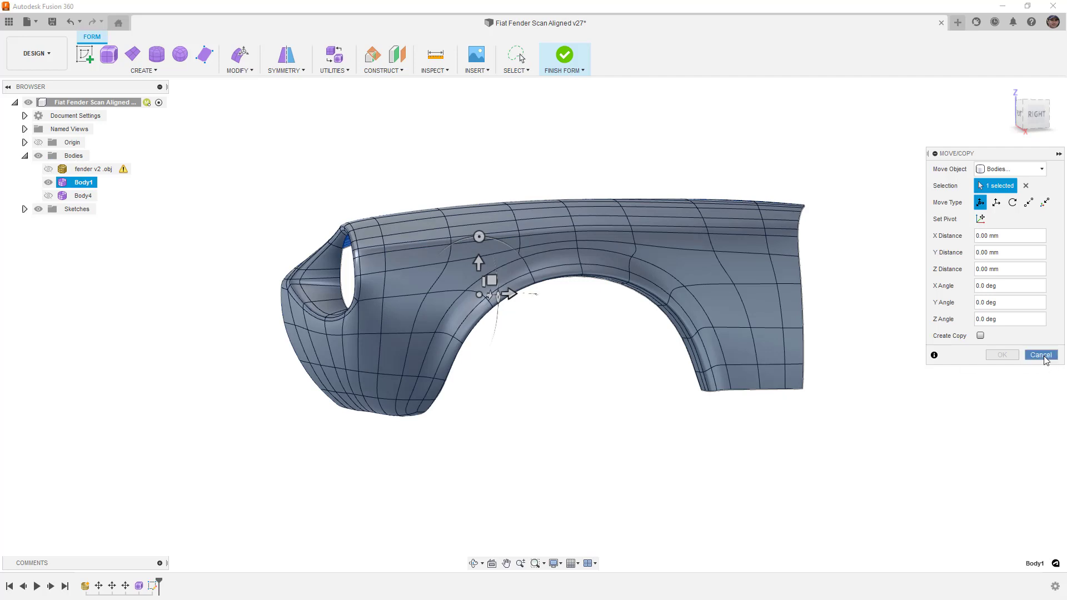
left_click(1045, 358)
Copy three adjacent faces above the front of the wheel arch and paste them as a separate body
middle_click_drag(547, 355, 530, 286, "shift")
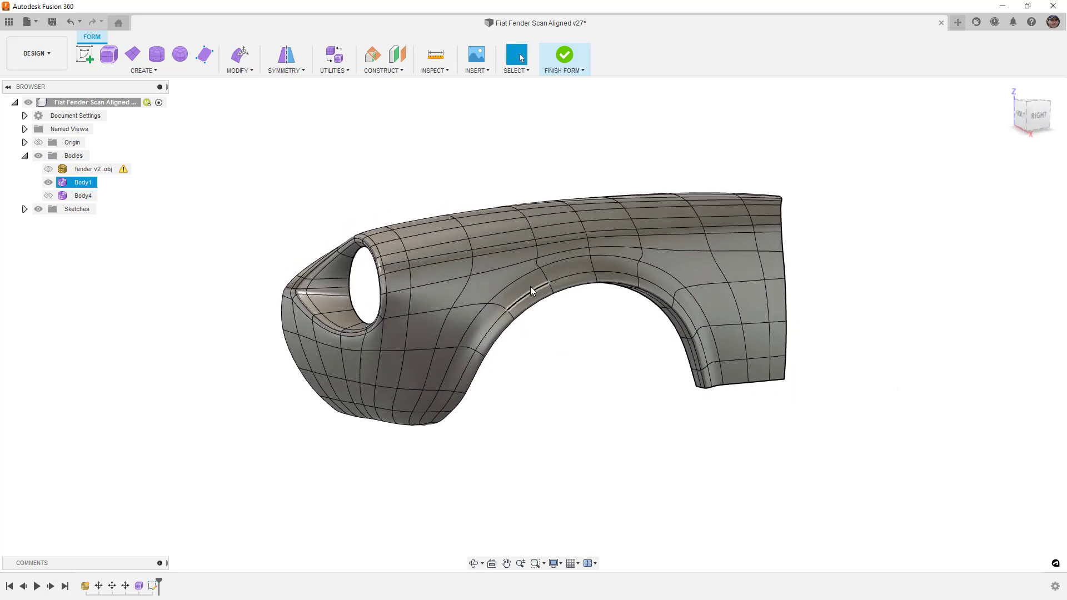
scroll(508, 284, "up", 3)
left_click(502, 280)
left_click(522, 288, "shift")
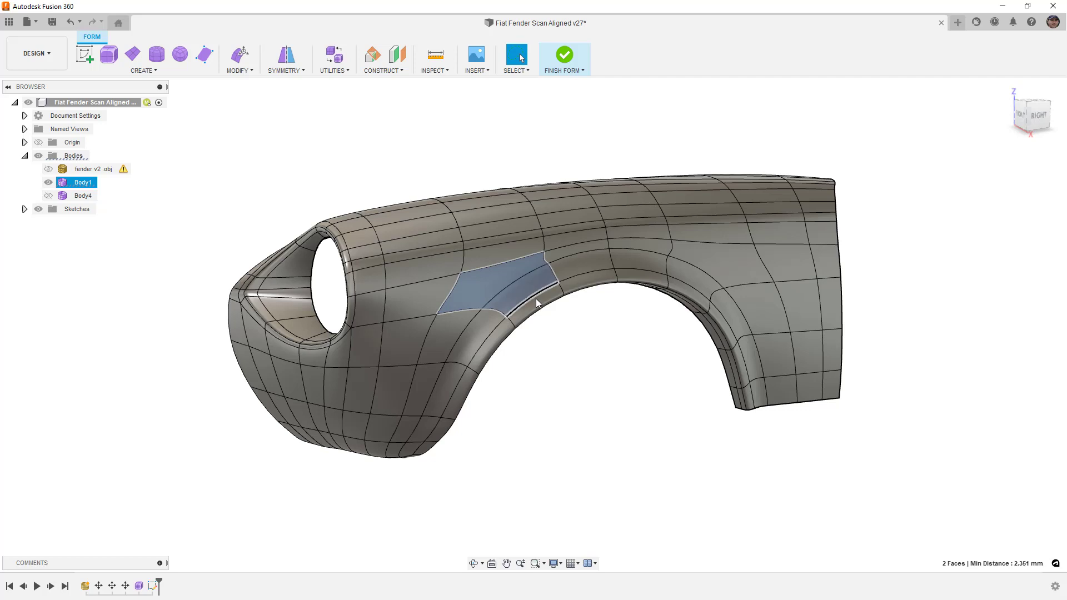
left_click(538, 307, "shift")
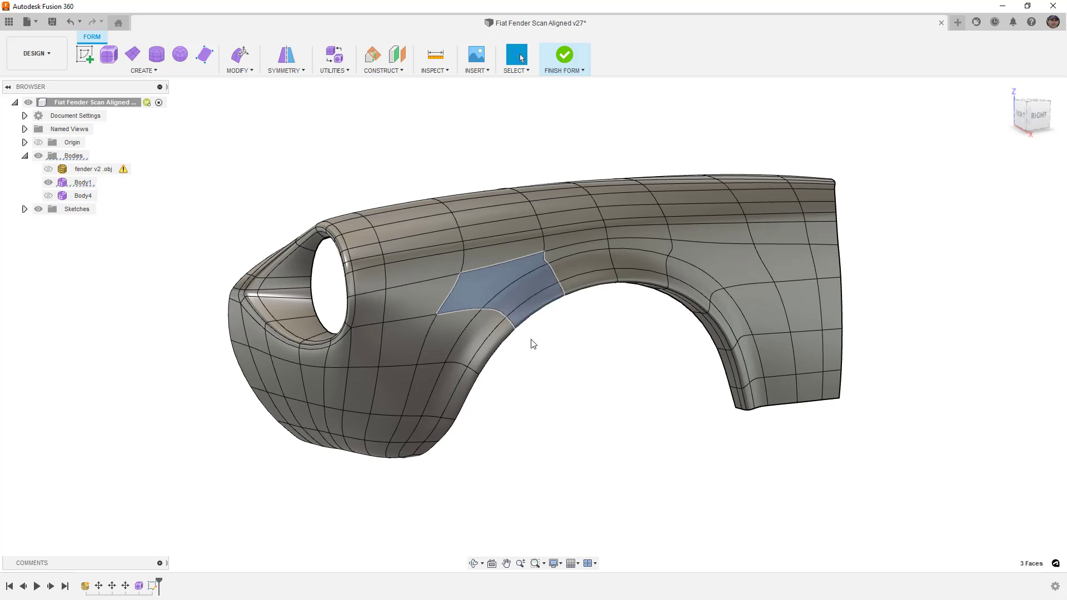
key("m")
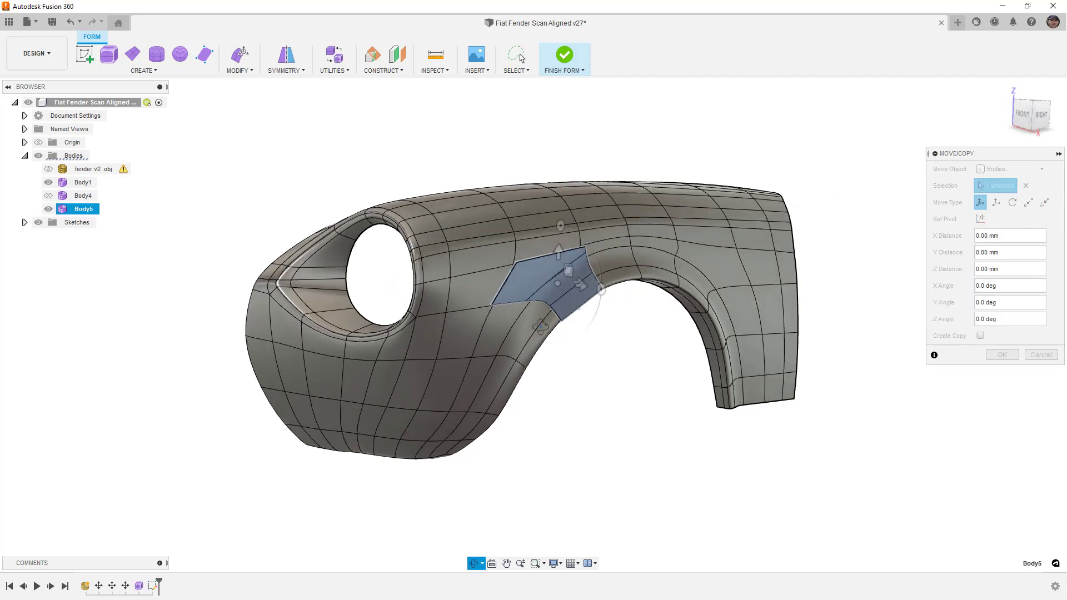
Move the pasted three-face patch along X, outward from the fender, keeping the Y distance at 0 mm
scroll(581, 298, "up", 3)
left_click_drag(592, 297, 659, 341)
middle_click_drag(660, 340, 625, 328, "shift")
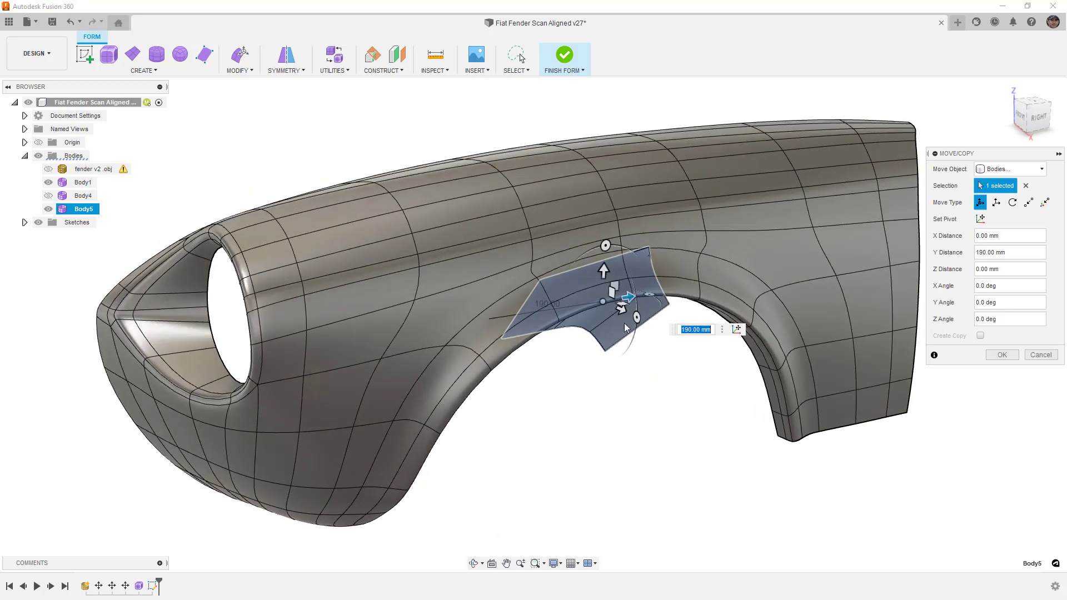
type("0")
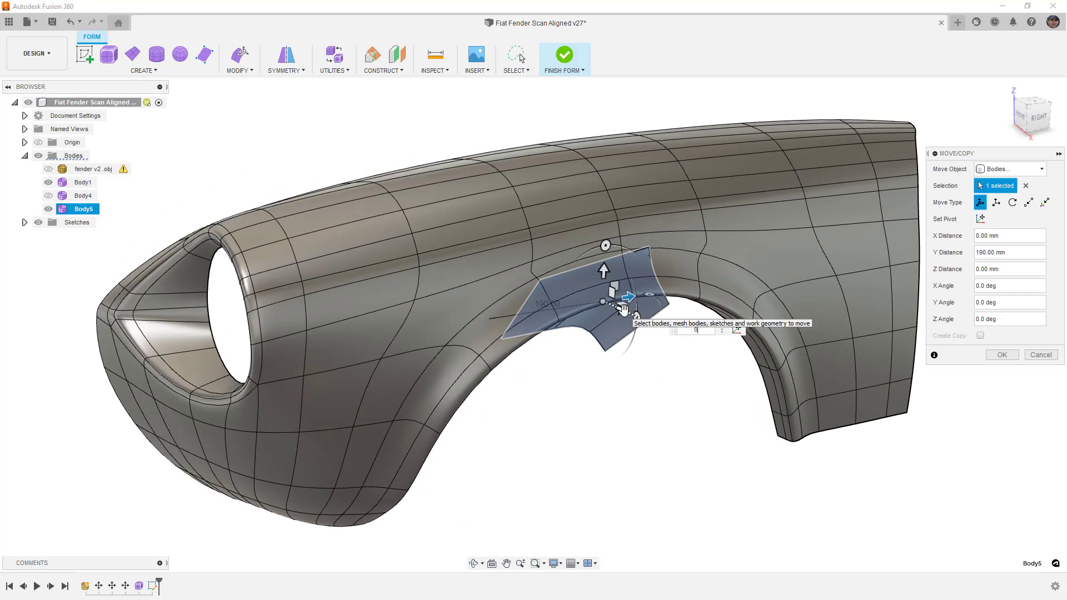
left_click_drag(506, 325, 591, 435)
middle_click_drag(591, 435, 631, 445, "shift")
left_click(1006, 355)
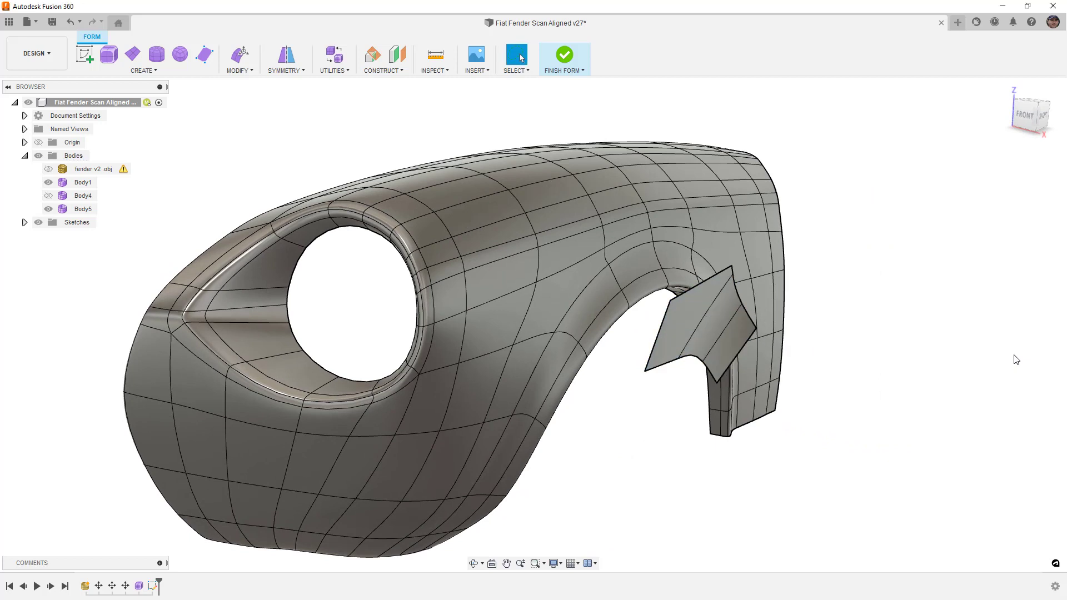
left_click(693, 344)
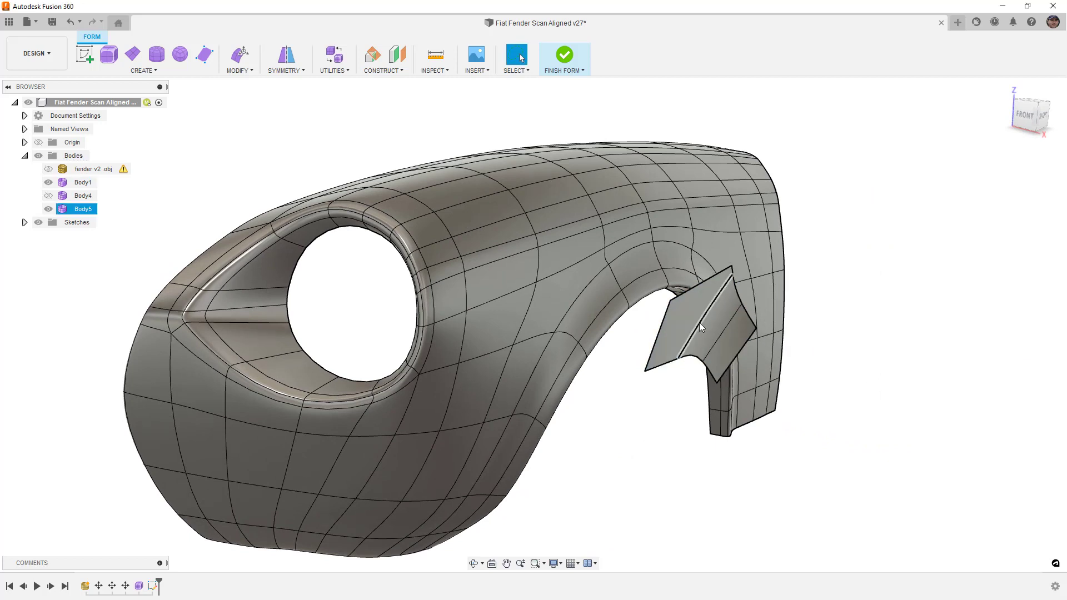
left_click(606, 311)
left_click(607, 358)
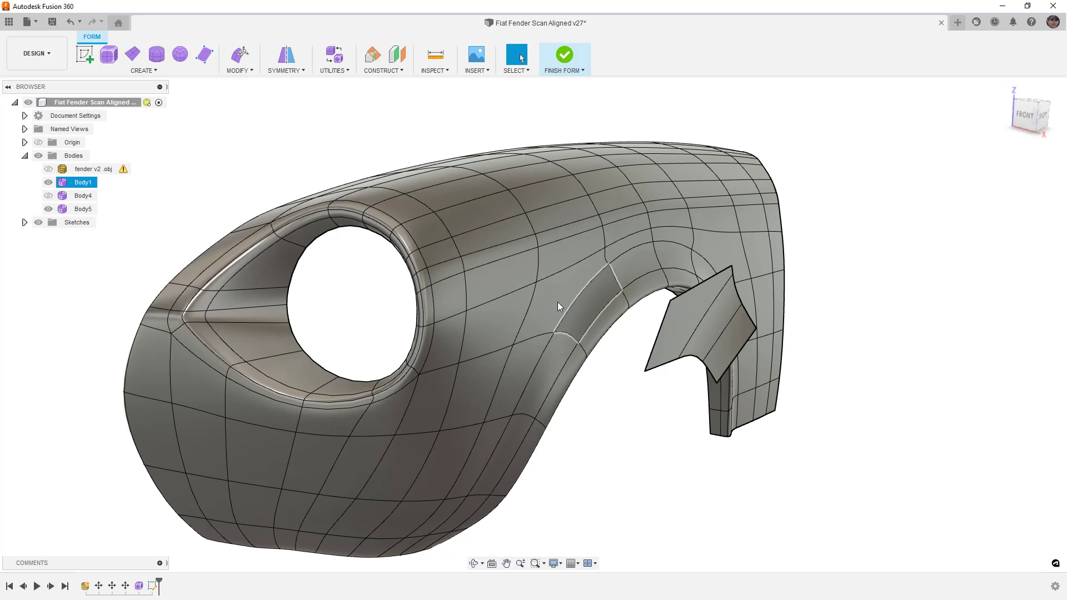
Subdivide all three faces of the separate patch using the Exact insert mode
left_click(244, 71)
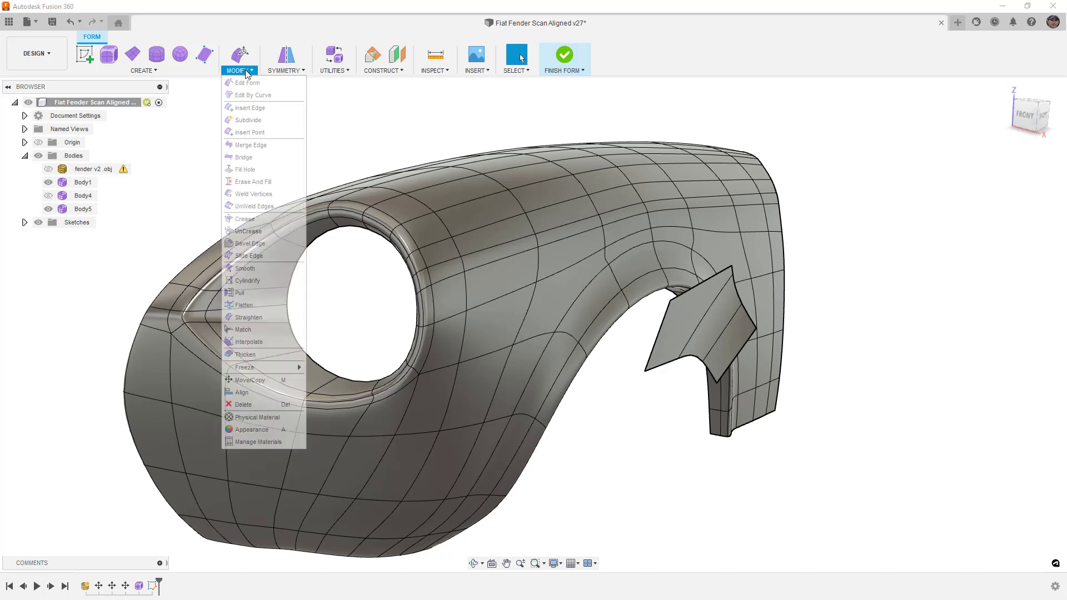
left_click(247, 120)
left_click(703, 304)
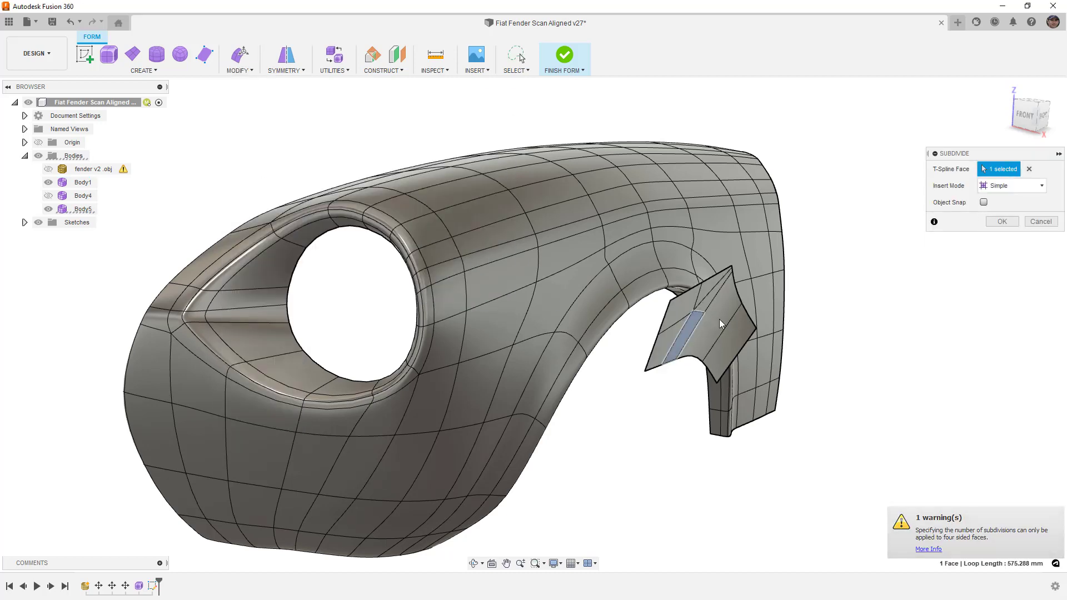
left_click(670, 333)
left_click(732, 338)
left_click(1025, 187)
left_click(1003, 212)
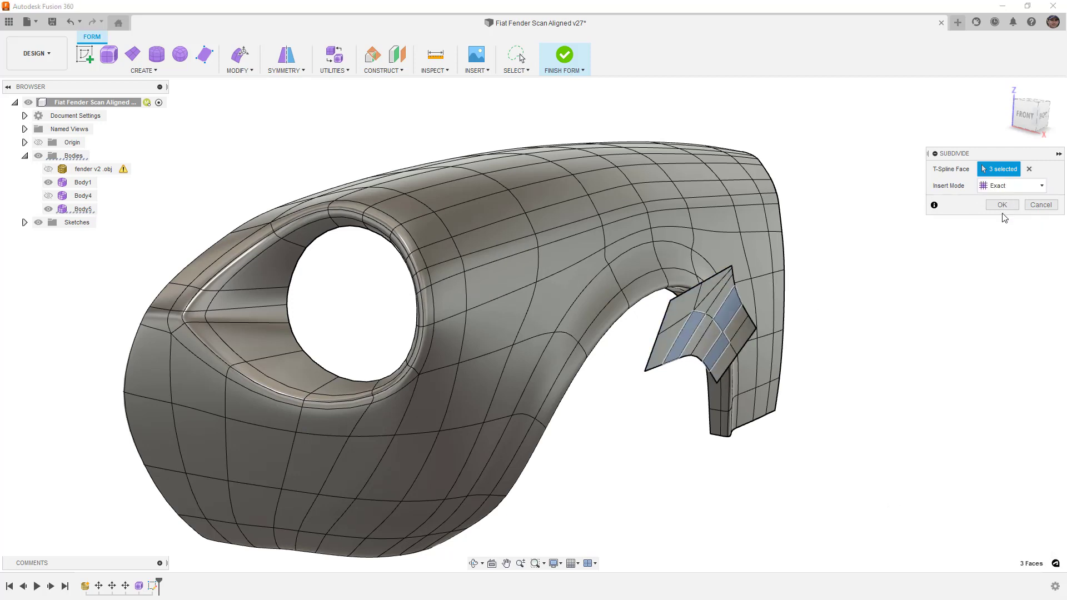
middle_click_drag(764, 265, 739, 256, "shift")
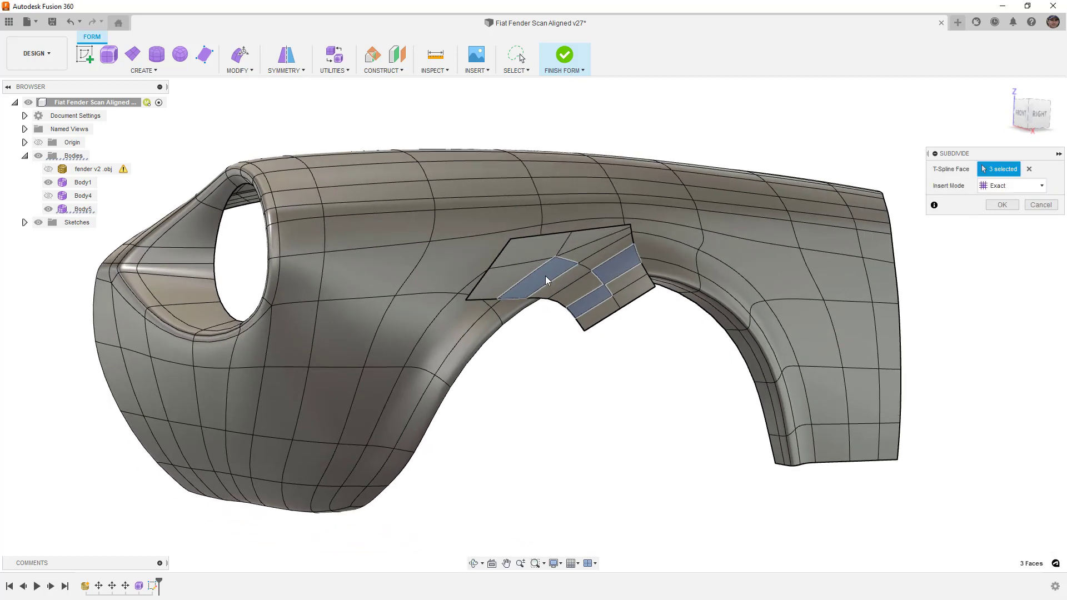
scroll(545, 275, "up", 3)
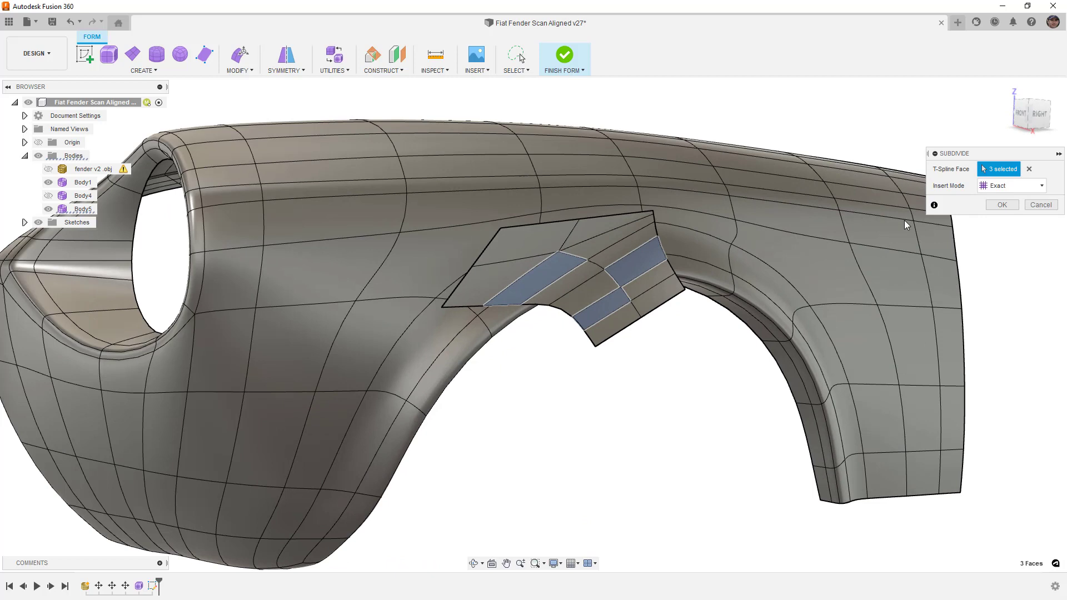
left_click(1008, 207)
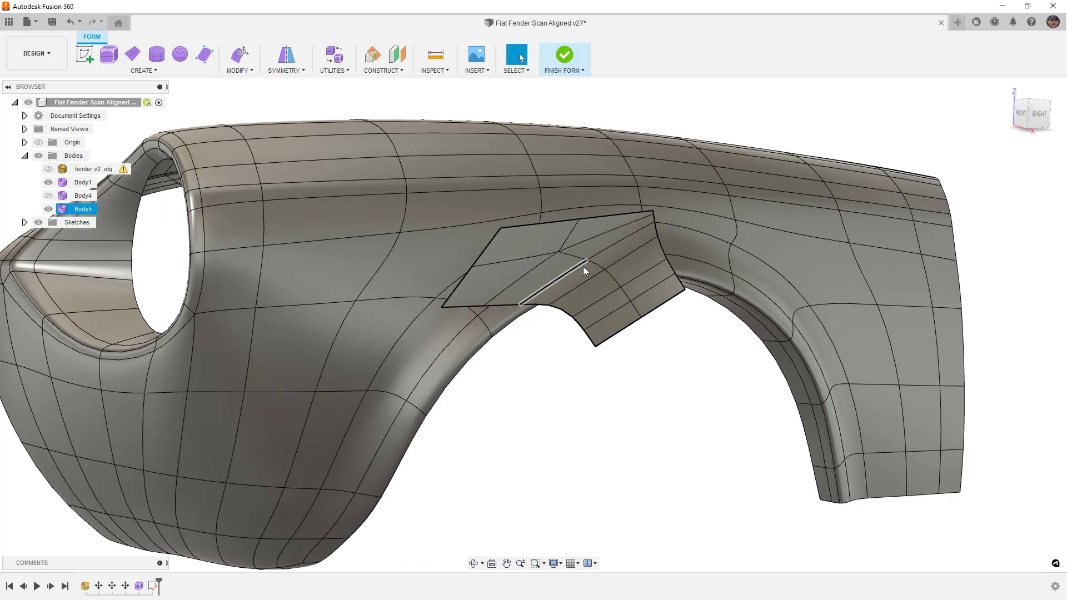
Select the three connected edges across the middle of the patch and pull them 30 mm outward with Edit Form
middle_click_drag(615, 311, 628, 273, "shift")
left_click(631, 271)
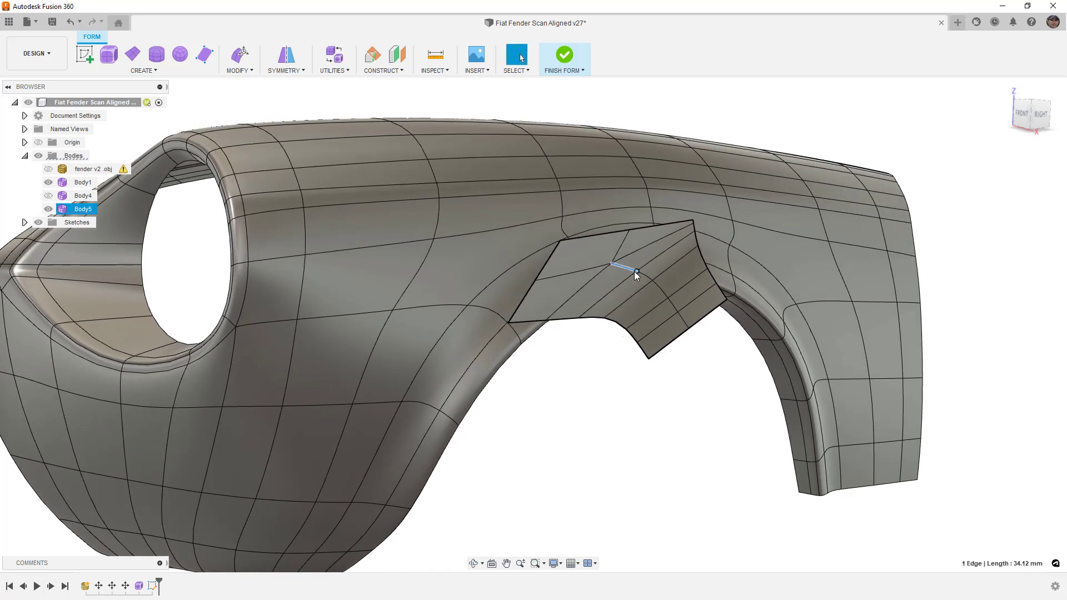
left_click(648, 277, "shift")
left_click(660, 288, "shift")
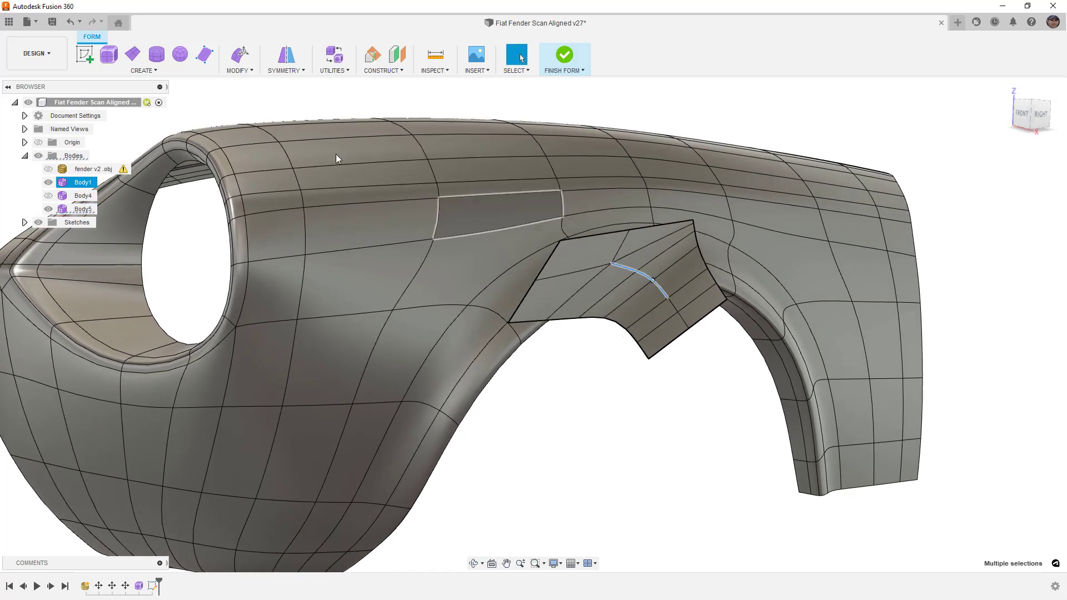
left_click(240, 54)
middle_click_drag(677, 284, 778, 321, "shift")
left_click_drag(770, 310, 800, 311)
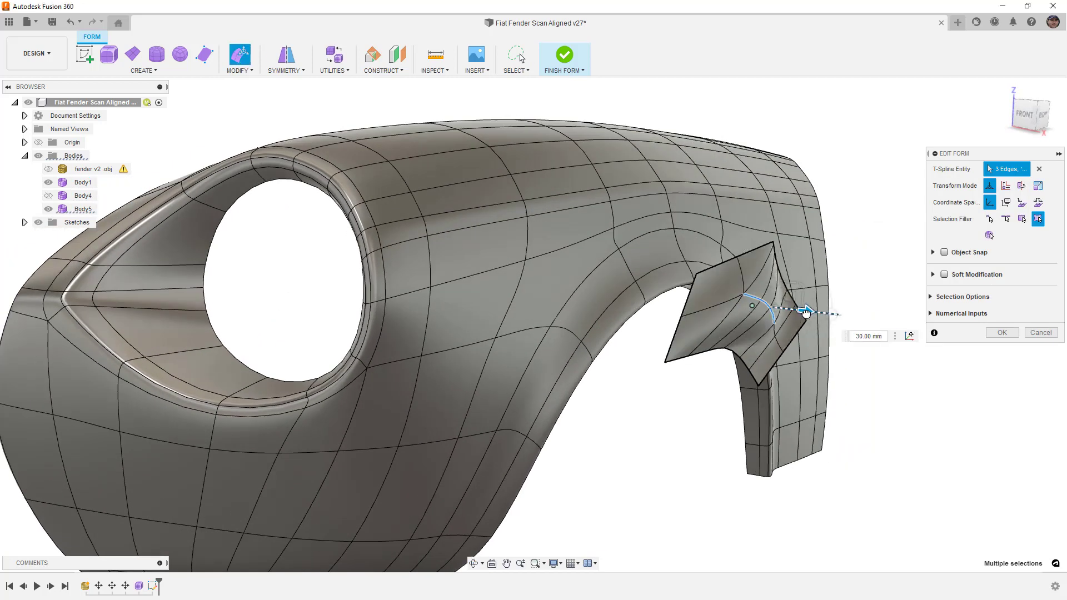
left_click(995, 332)
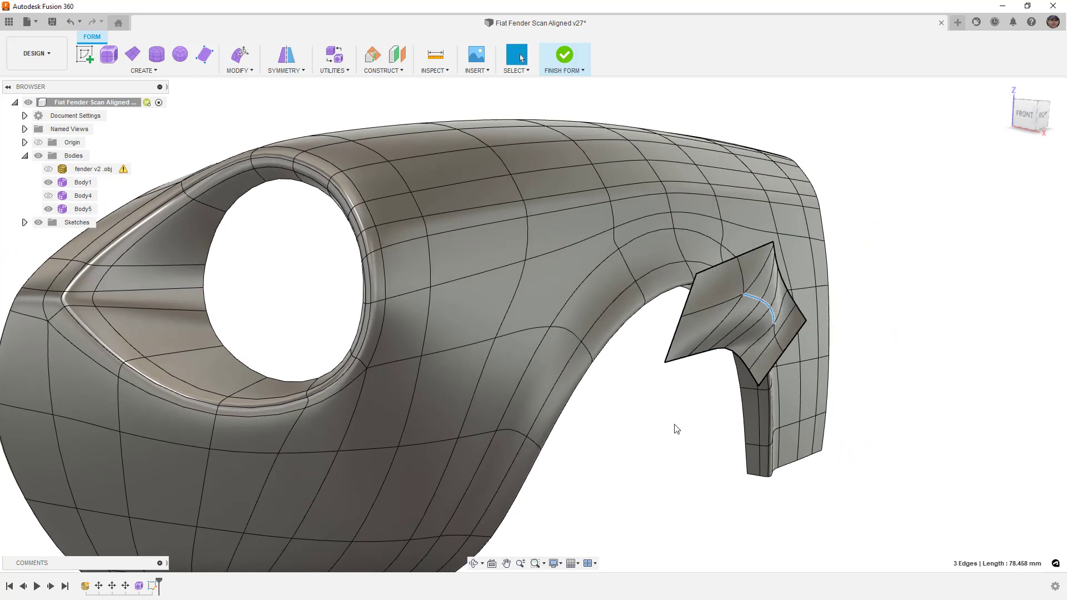
Try to move the edited patch Body5 -180 mm along X, back onto the fender's wheel arch
left_click(85, 210)
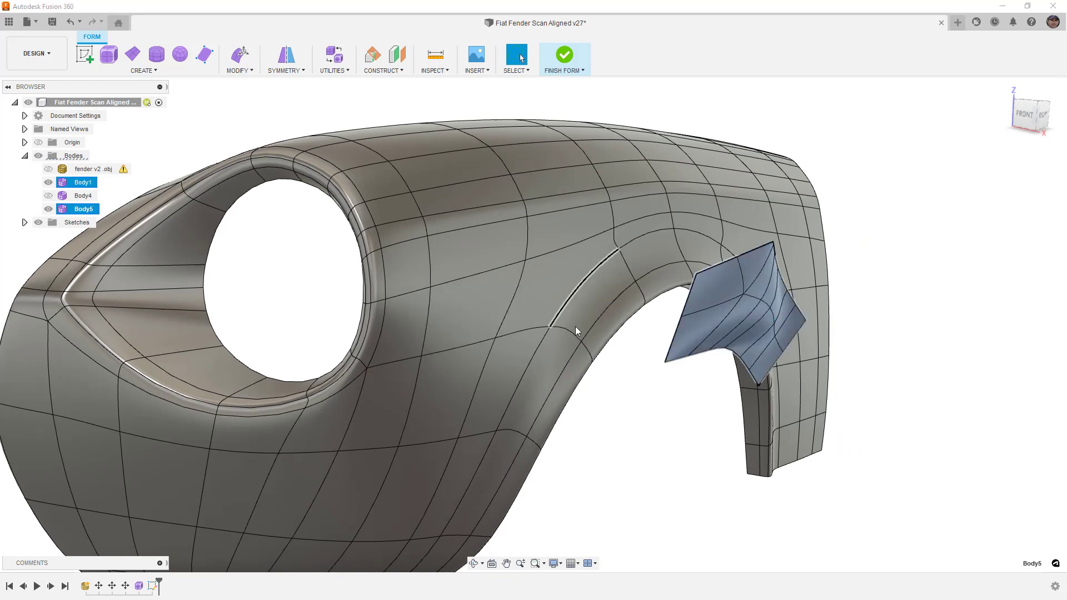
key("m")
left_click_drag(784, 314, 620, 314)
mouse_move(621, 313)
middle_mouse_down("shift")
mouse_move(559, 312)
mouse_move(640, 314)
mouse_move(623, 316)
middle_mouse_up("shift")
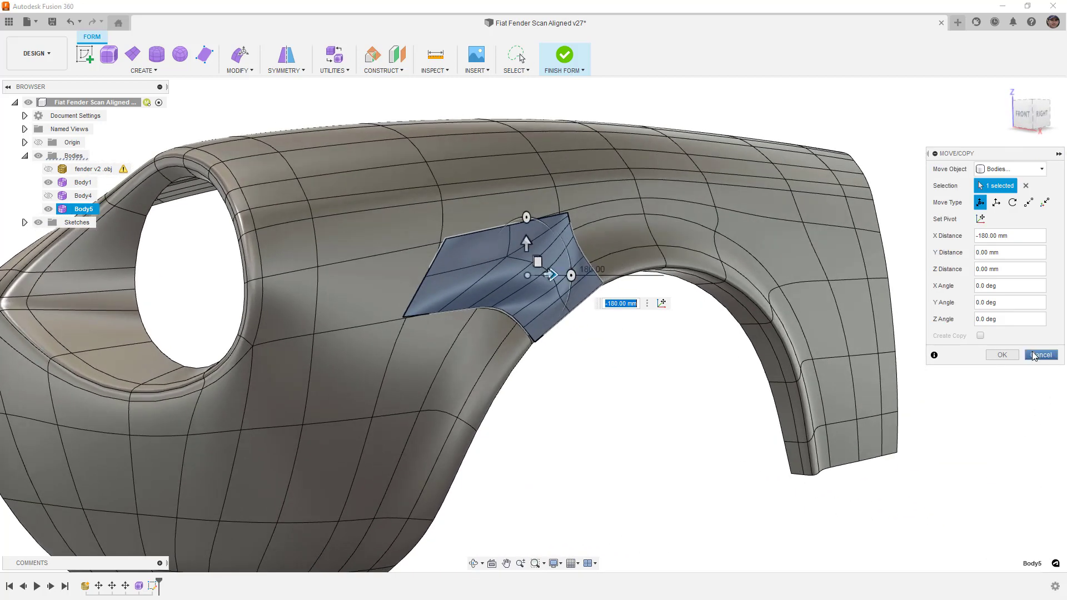
left_click(1041, 355)
Hide the face patch Body5 so only the original fender body is displayed
left_click(48, 209)
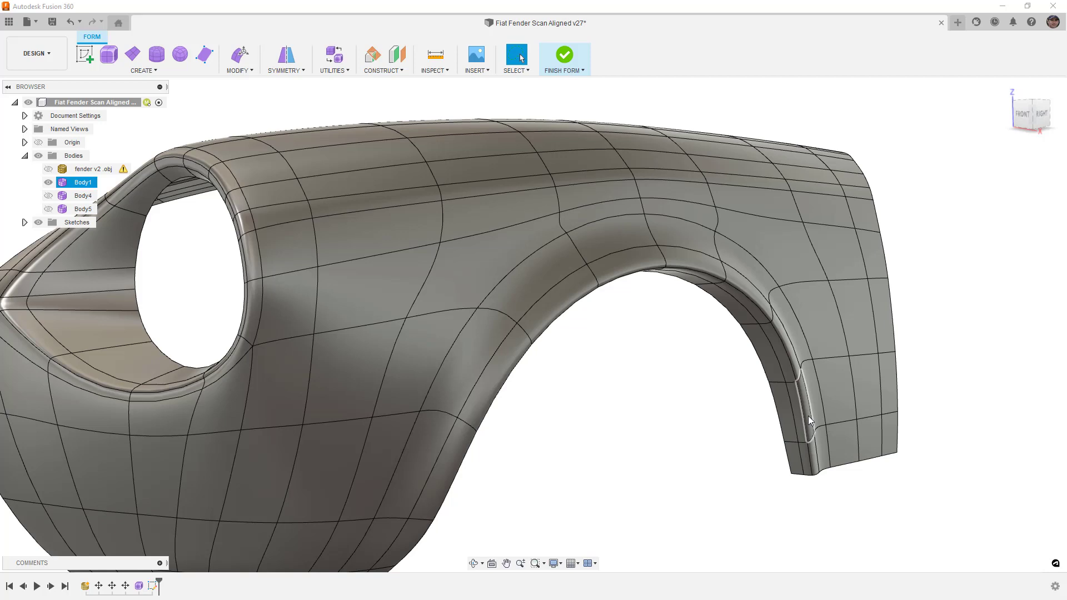
left_click(670, 365)
scroll(671, 366, "down", 3)
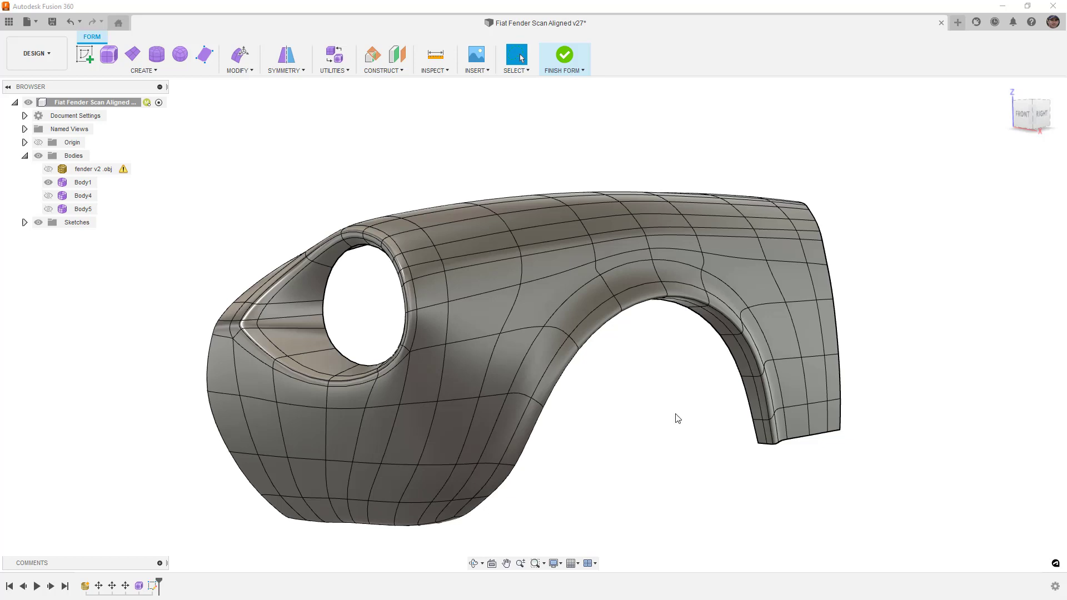
Select the complete edge loop that runs through the wheel arch lip and around the fender, then clear the selection
double_click(770, 437)
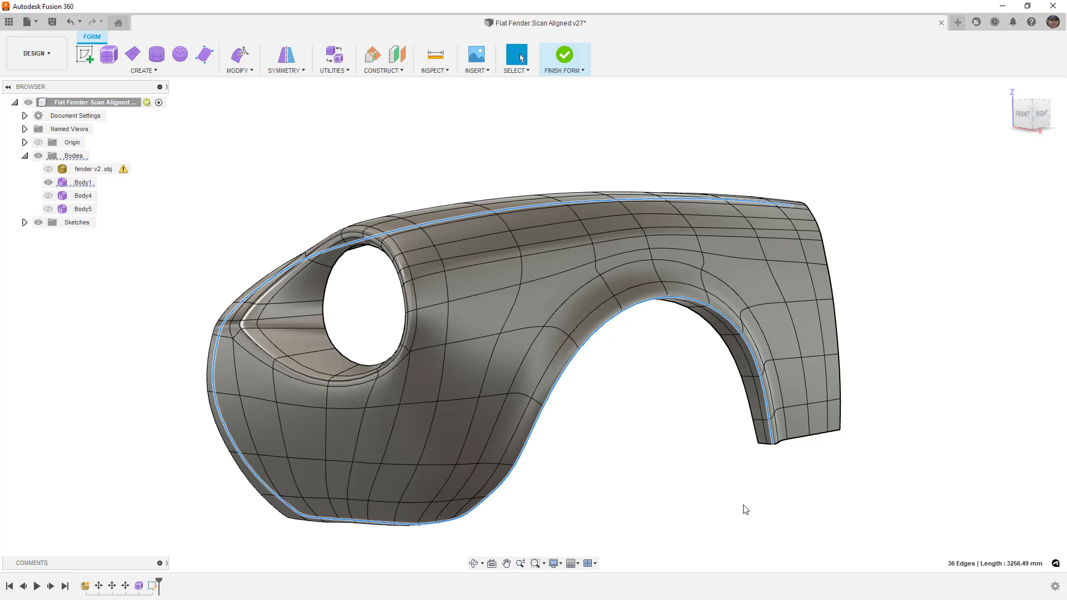
middle_click_drag(511, 328, 436, 317, "shift")
left_click(634, 461)
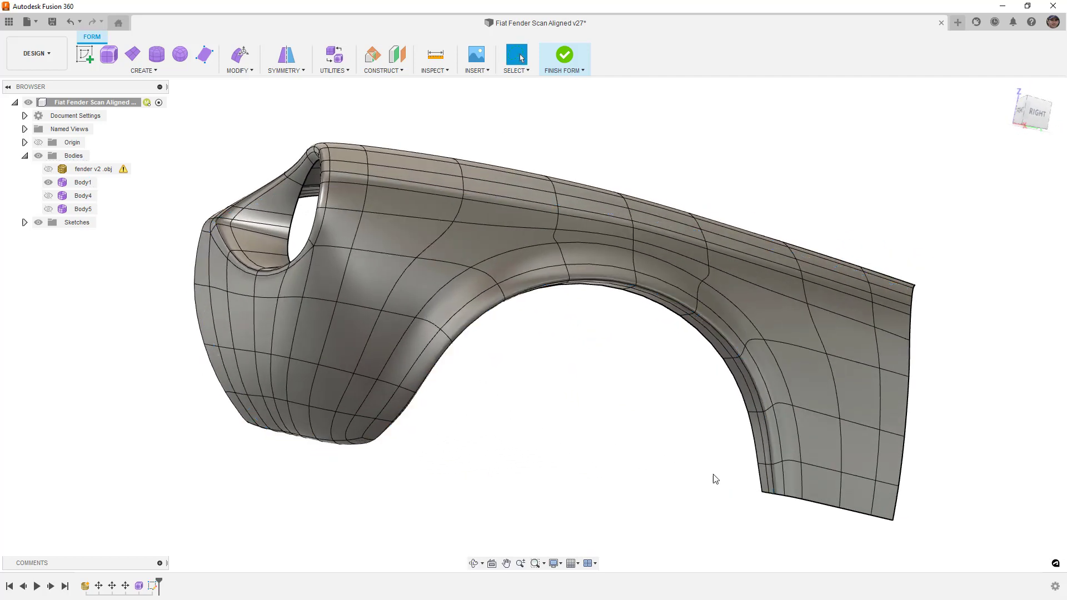
Select only the wheel arch portion of the lip edge loop, from its rear lower end to its front lower end
left_click(772, 476)
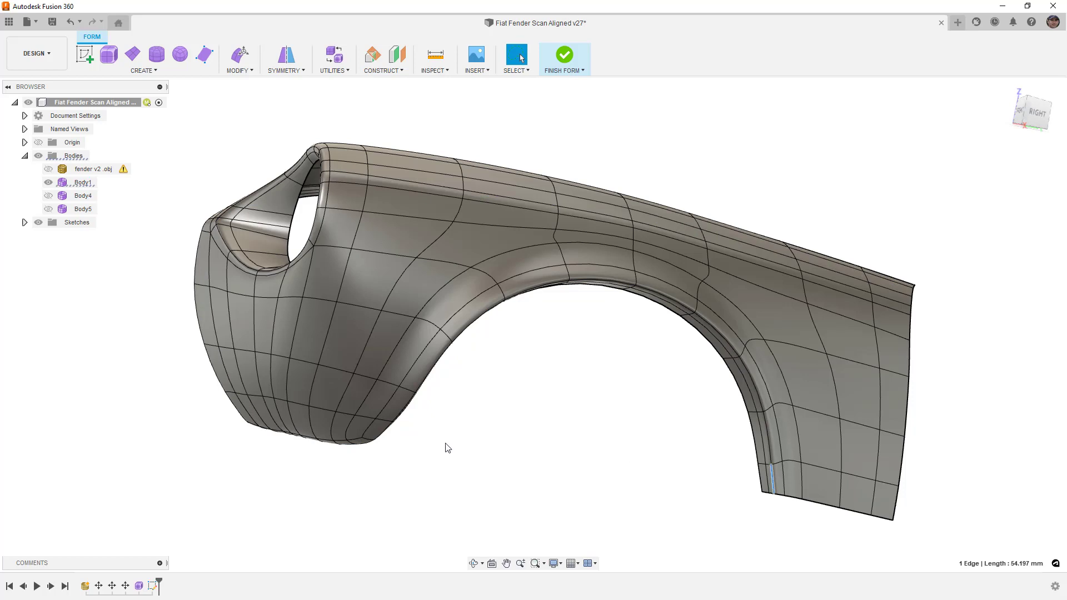
middle_click_drag(503, 405, 377, 411, "shift")
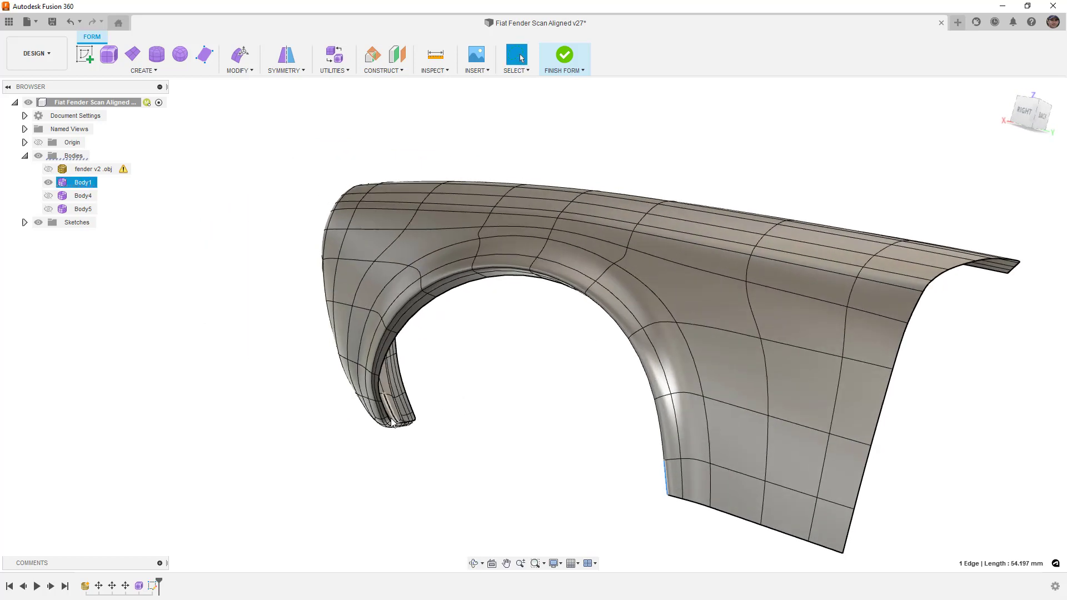
left_click(378, 414, "shift")
double_click(378, 414)
middle_click_drag(488, 418, 548, 410, "shift")
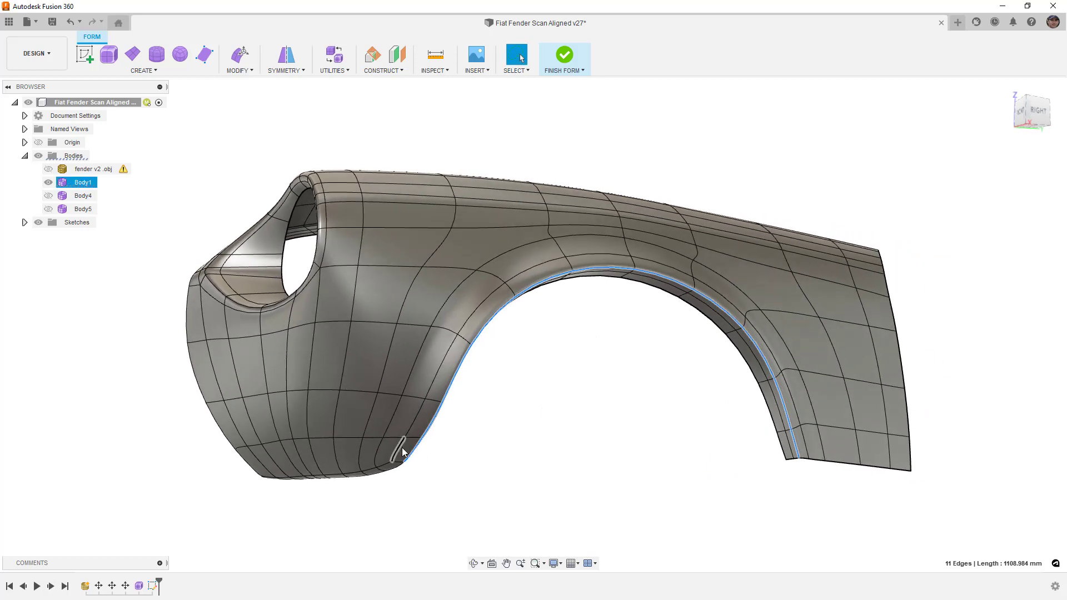
Add the adjacent wheel arch edge loop to the selection and move both loops 20 mm outward along X with Edit Form
double_click(807, 449, "shift")
left_click(240, 54)
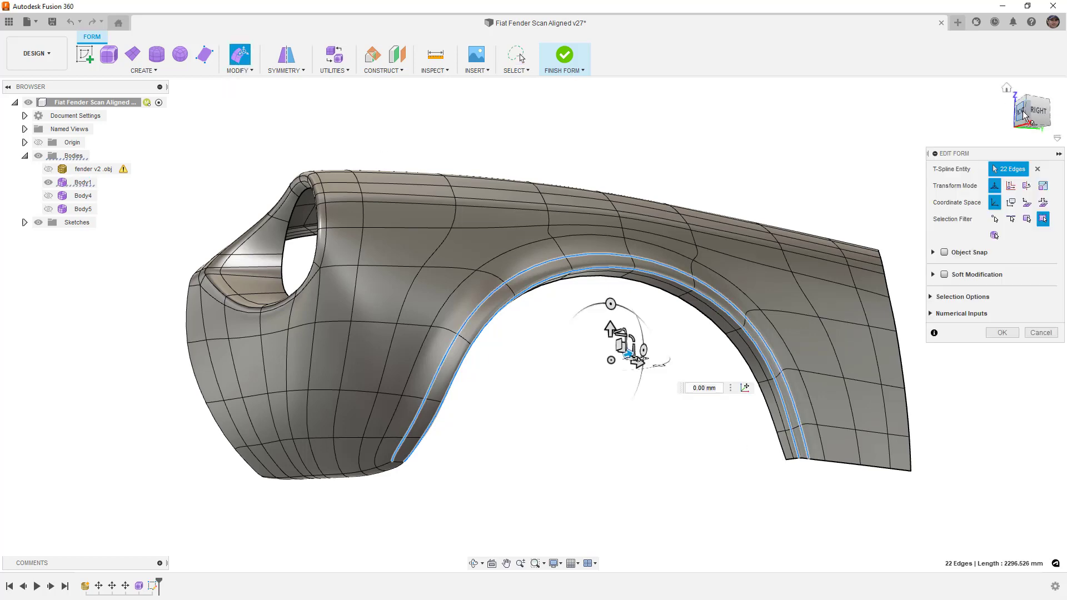
left_click(1021, 112)
scroll(605, 359, "up", 4)
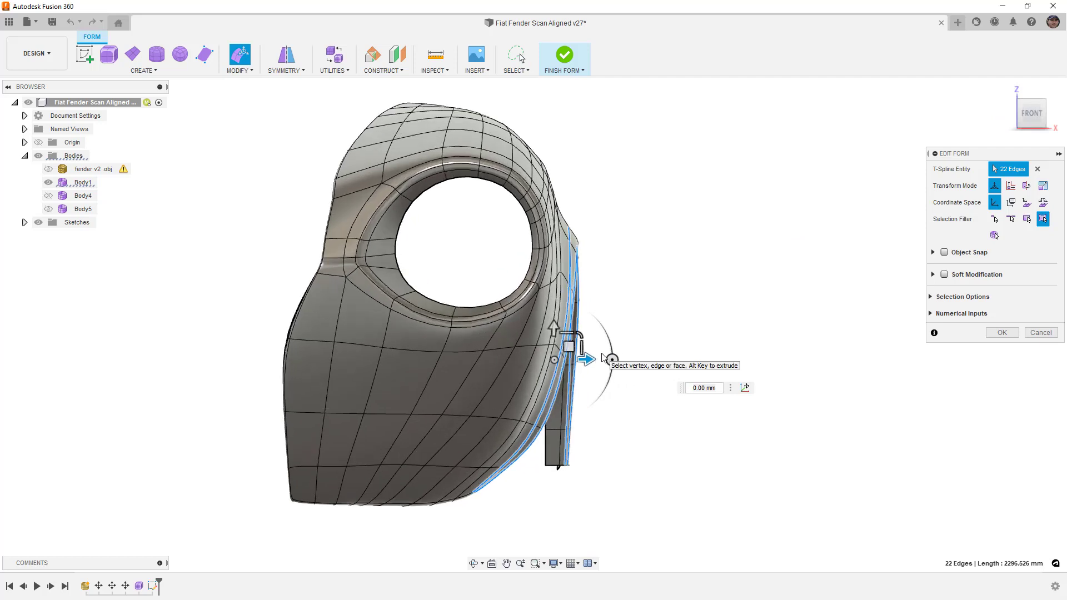
left_click_drag(571, 362, 593, 363)
scroll(637, 301, "down", 5)
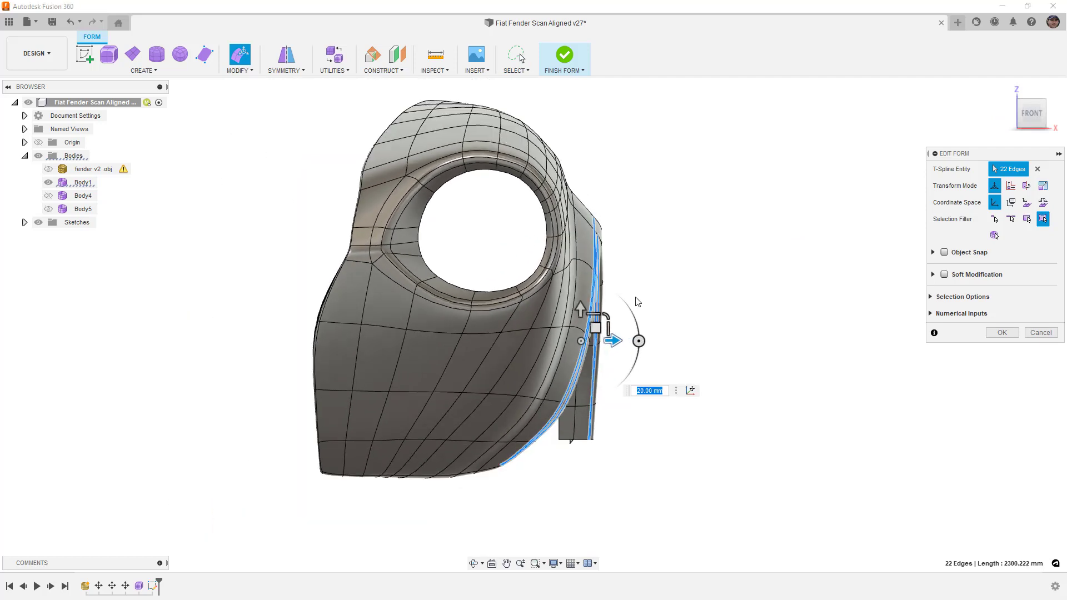
Move the two selected wheel arch edge loops farther outward along X
middle_click_drag(708, 340, 577, 337, "shift")
left_click(1034, 114)
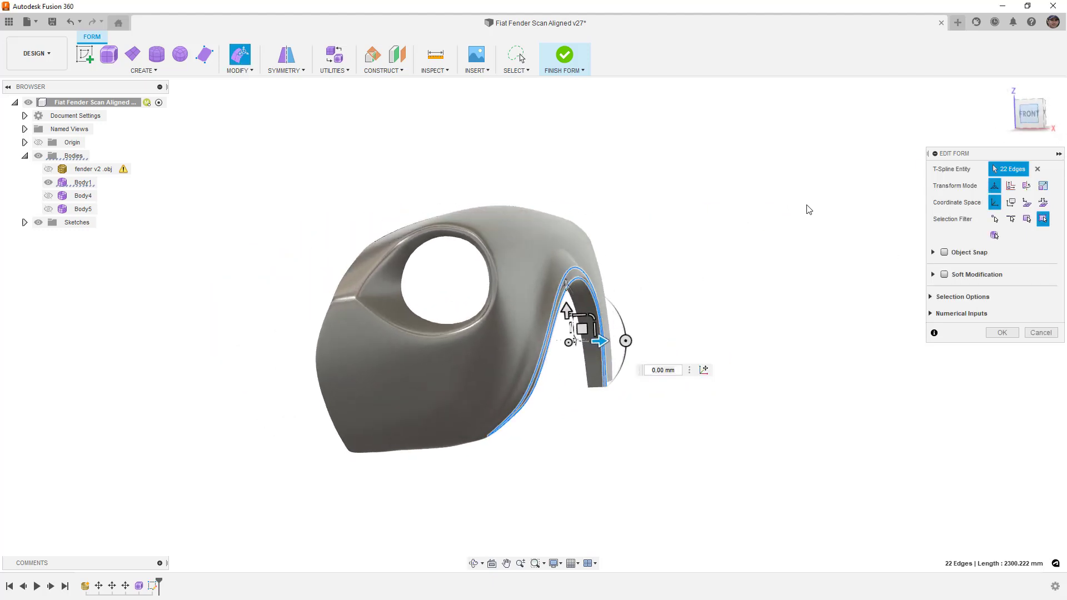
scroll(594, 333, "up", 4)
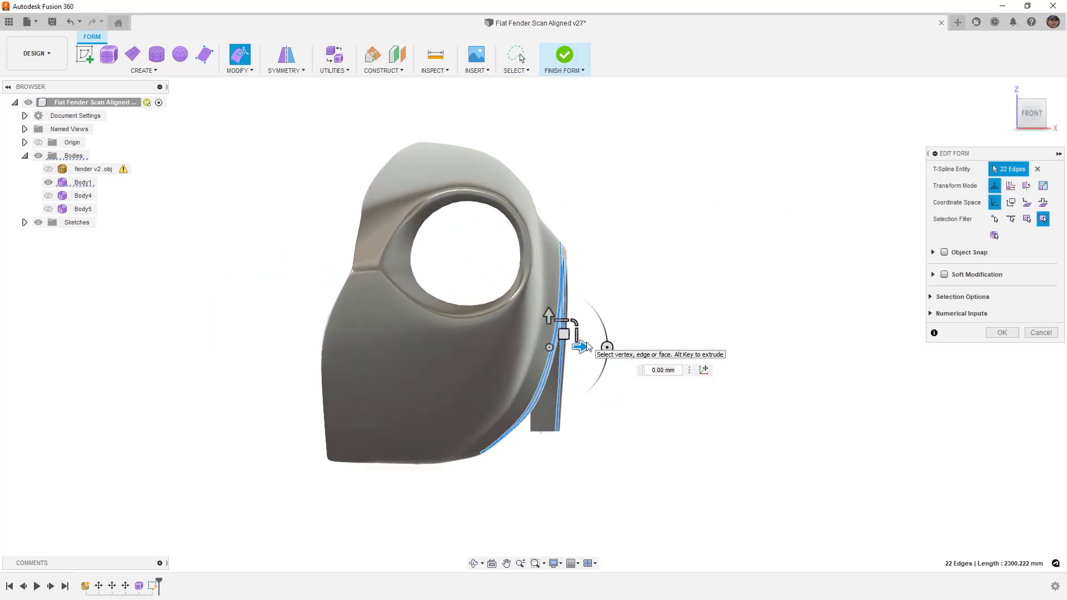
left_click_drag(573, 349, 589, 349)
Add the next edge loop around the wheel arch to the selection and move all three loops 20 mm outward along X
middle_click_drag(624, 324, 631, 299, "shift")
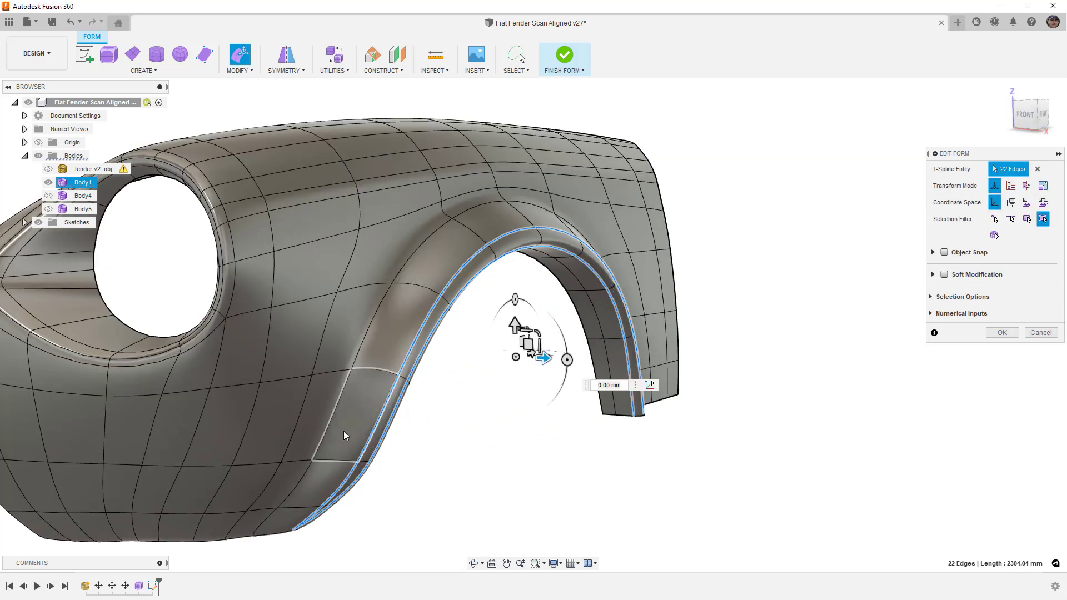
left_click(293, 489, "shift")
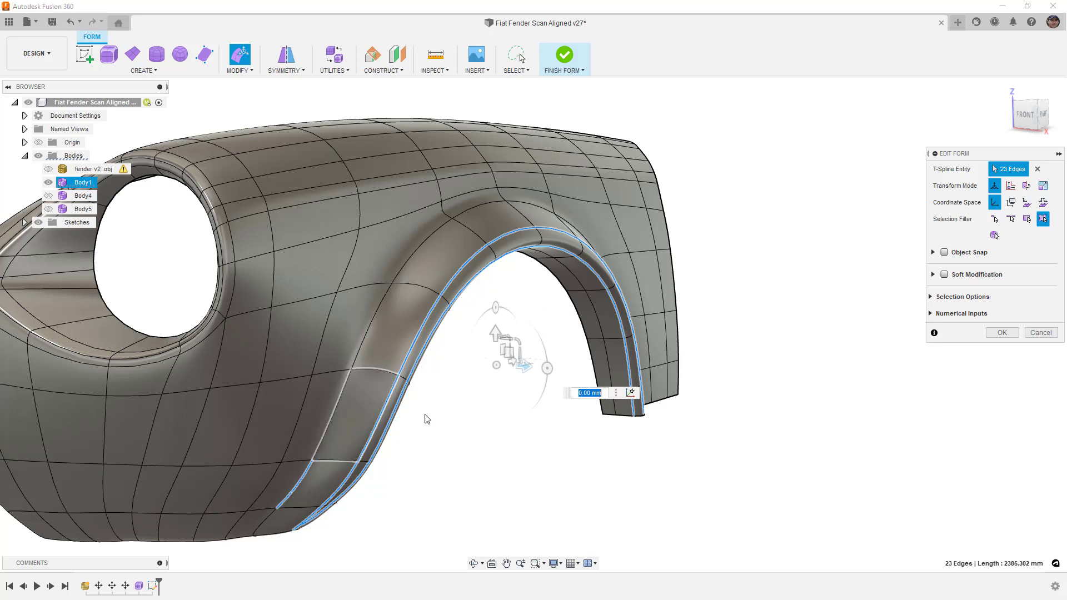
middle_click_drag(563, 493, 636, 457, "shift")
double_click(704, 411, "shift")
left_click(1029, 115)
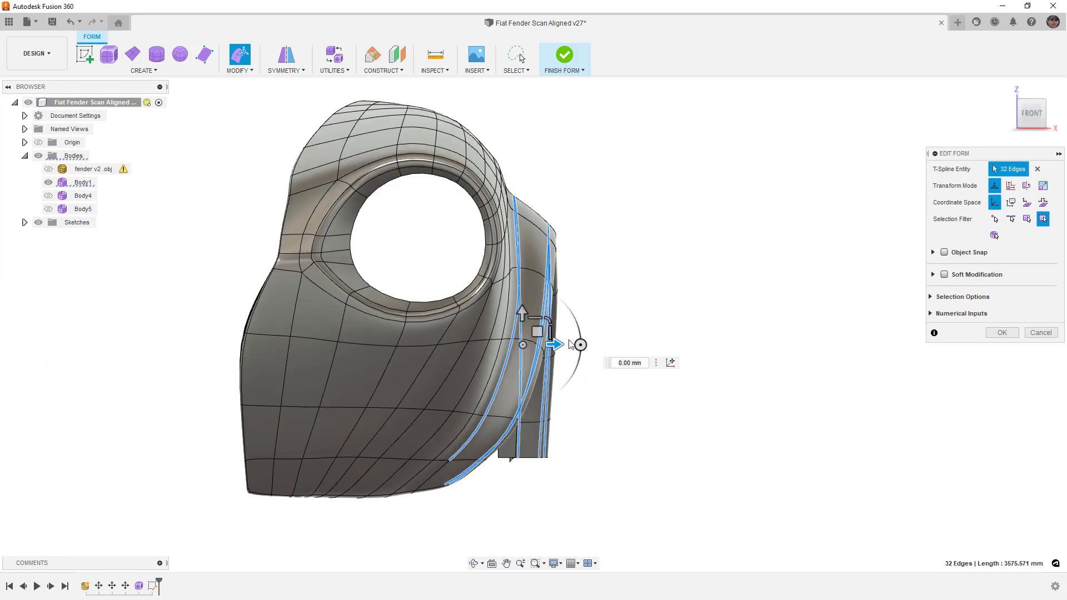
left_click_drag(557, 346, 573, 345)
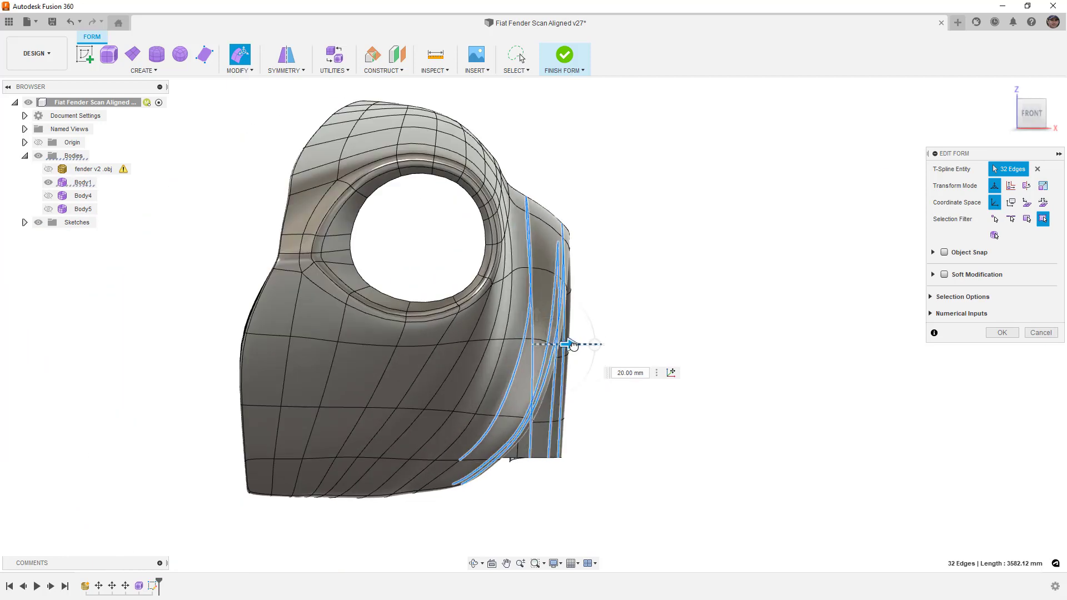
middle_click_drag(615, 317, 572, 335, "shift")
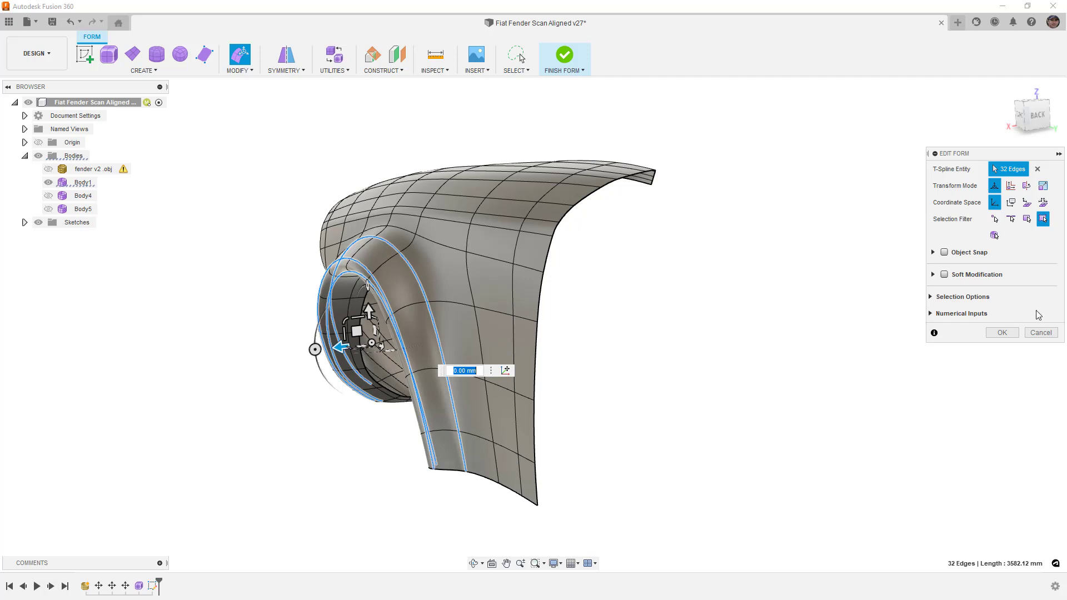
left_click(1002, 333)
Display the bodies shaded without edges and compare the widened fender with the unmodified fender Body4 from the front
middle_click_drag(691, 328, 734, 374, "shift")
key("ctrl+3")
left_click(1035, 115)
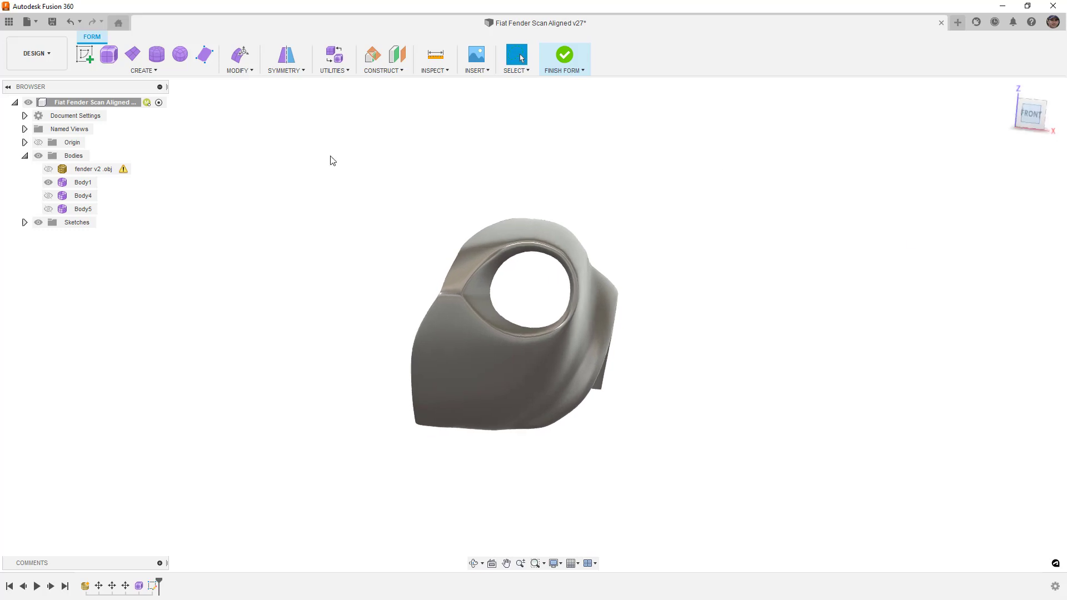
left_click(48, 196)
left_click(602, 425)
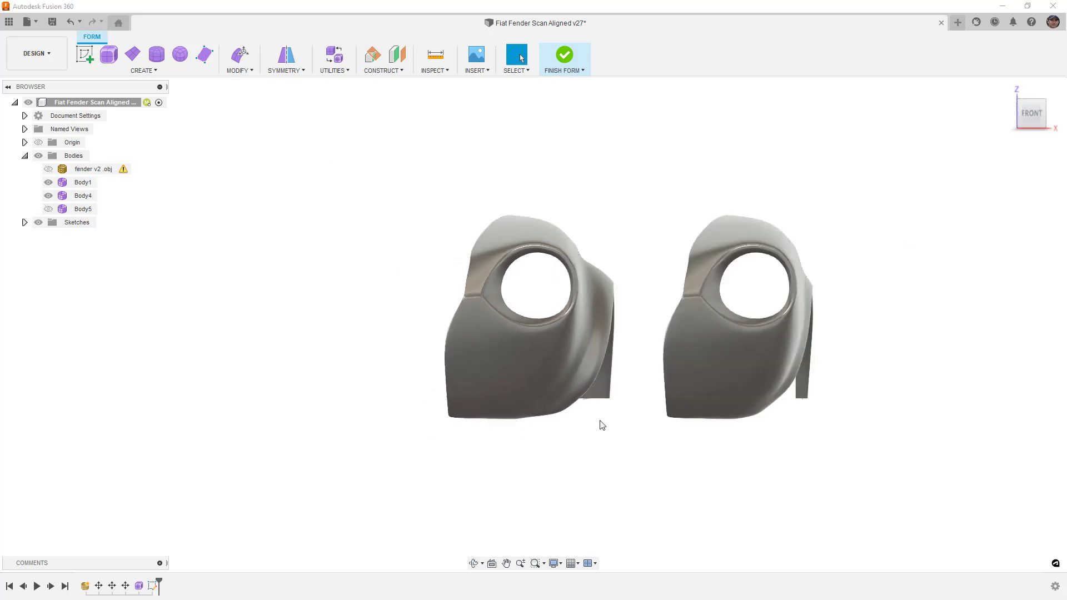
left_click(611, 342)
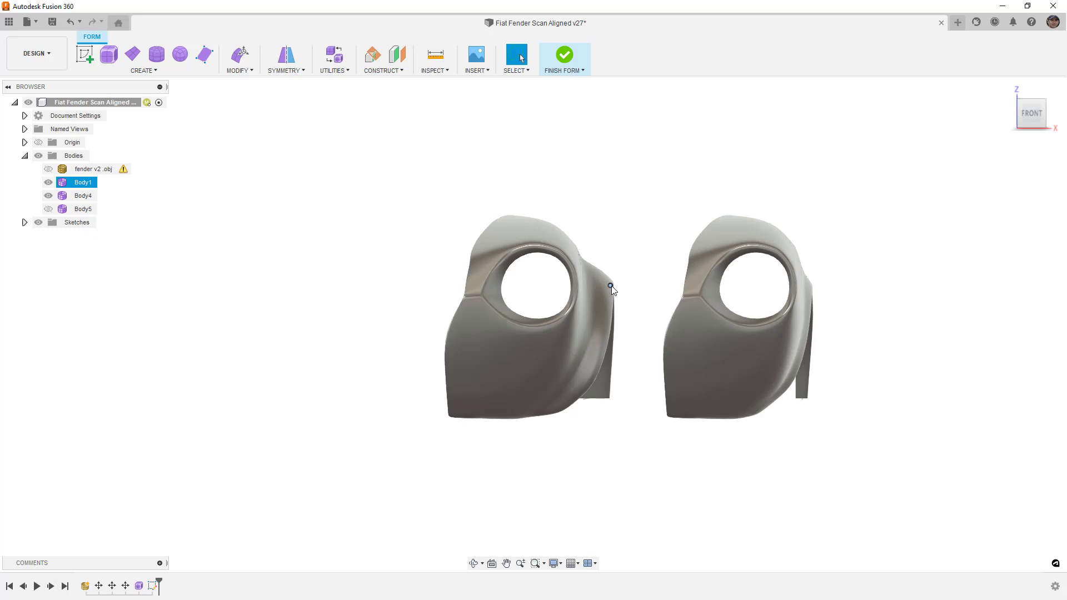
middle_click_drag(624, 305, 500, 311, "shift")
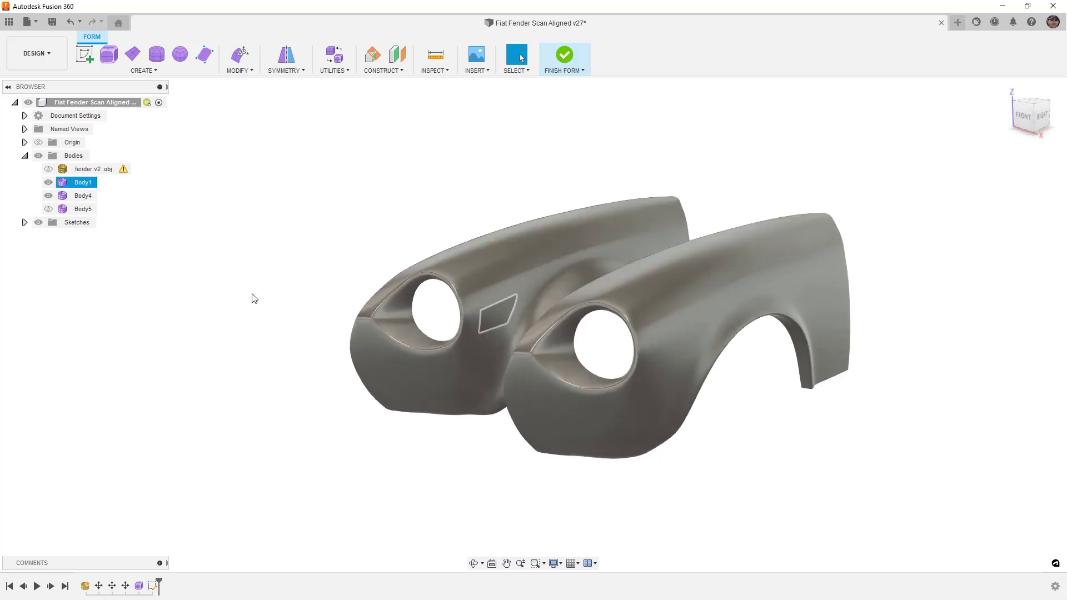
Hide the comparison fender Body4 and show the mesh edges on the widened fender Body1
left_click(48, 196)
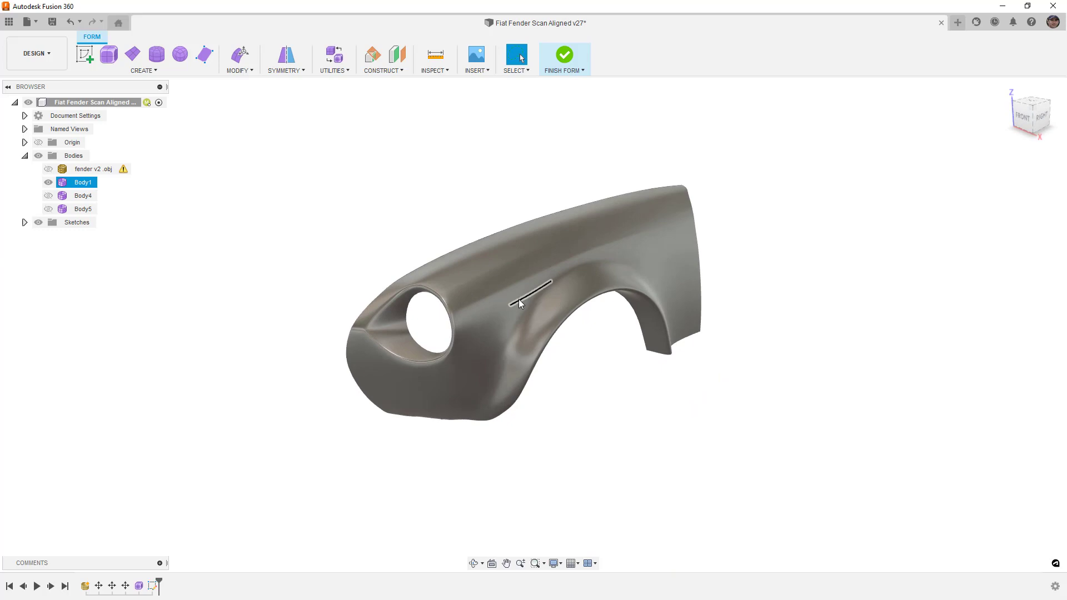
scroll(562, 289, "up", 2)
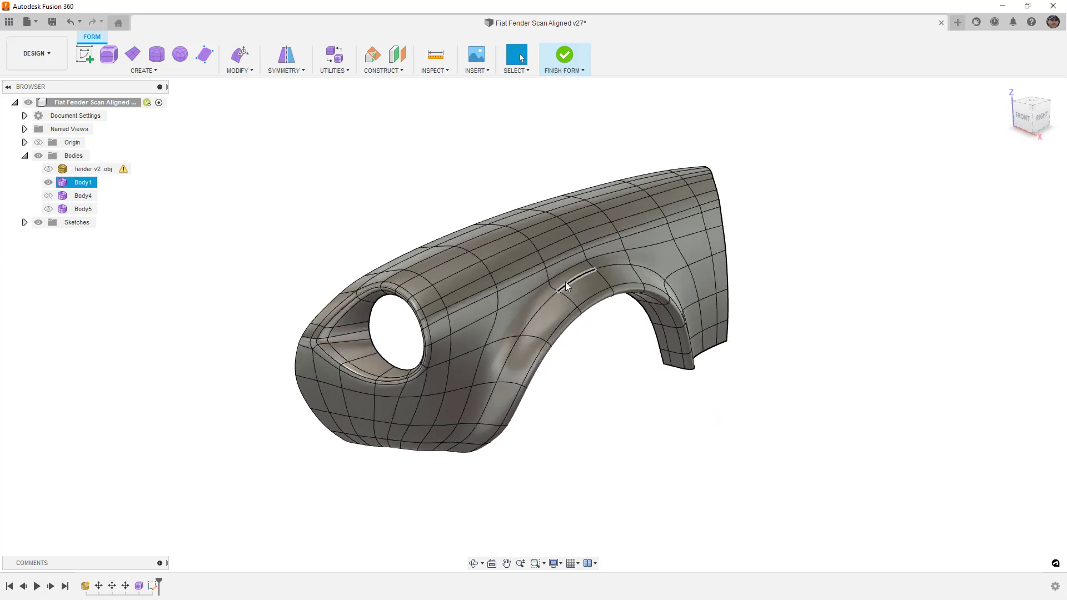
middle_click_drag(713, 292, 737, 270, "shift")
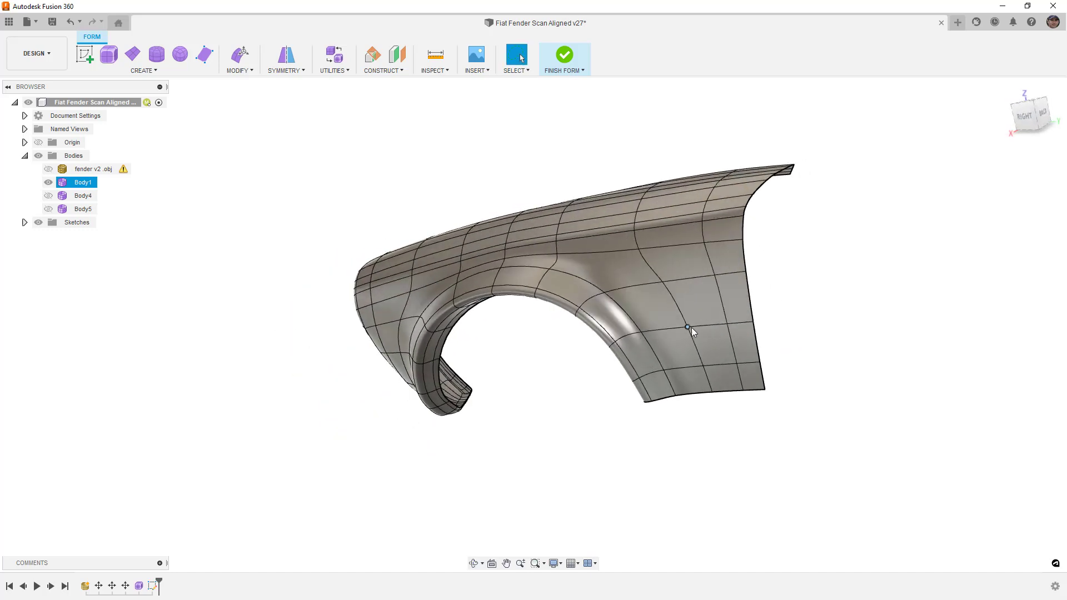
middle_click_drag(682, 324, 710, 367, "shift")
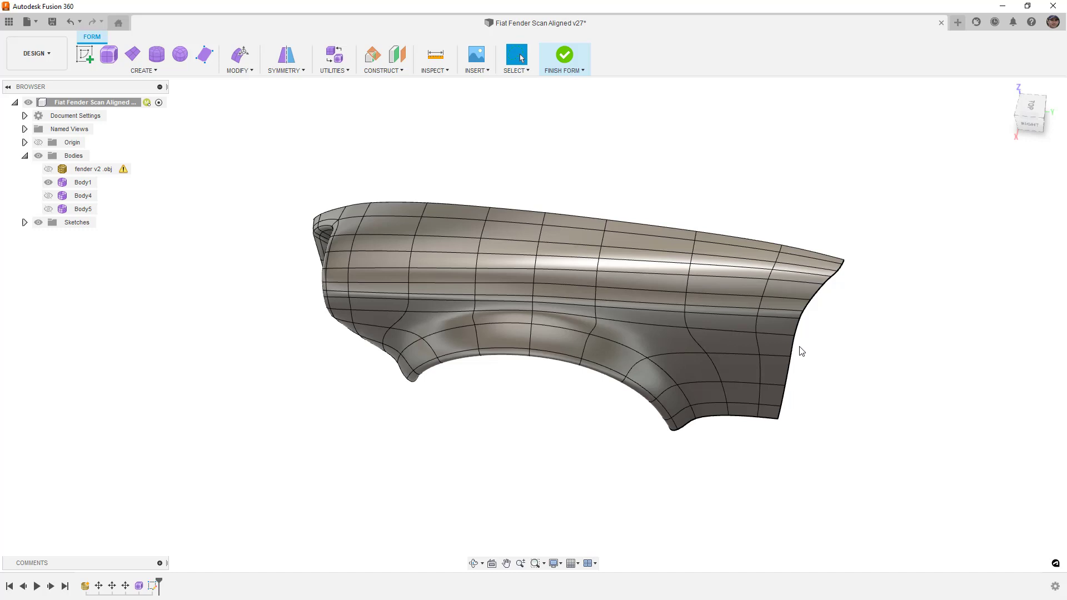
Switch the fender to box display and save a new version of the design
key("alt+1")
middle_click_drag(801, 351, 765, 390, "shift")
key("ctrl+s")
key("Return")
Select the five vertices along the fender's lower rear edge, from the wheel arch lip to the rear corner
scroll(765, 390, "up", 2)
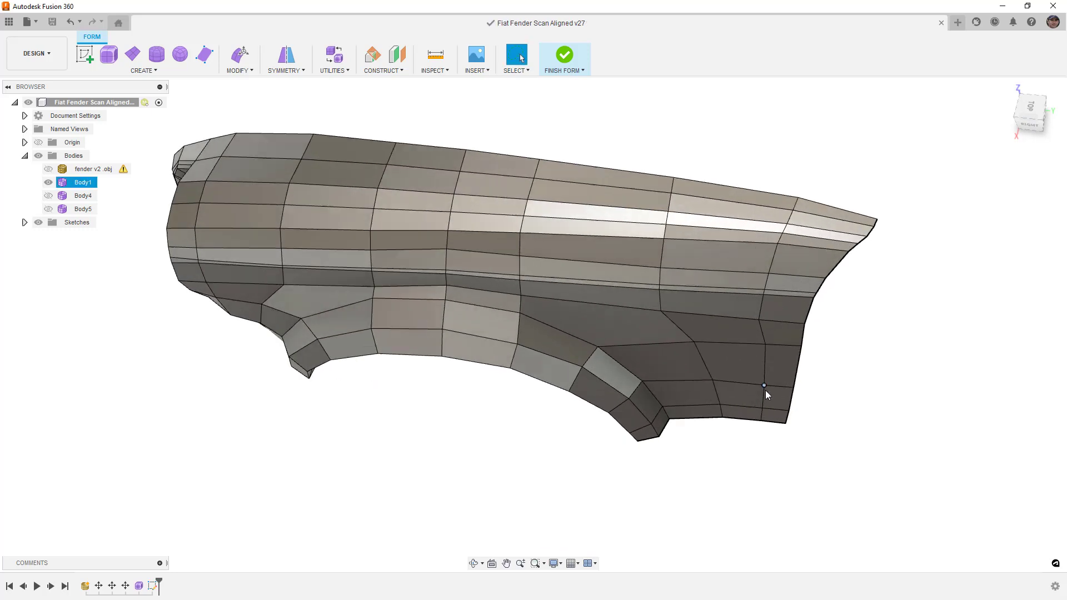
scroll(768, 406, "up", 1)
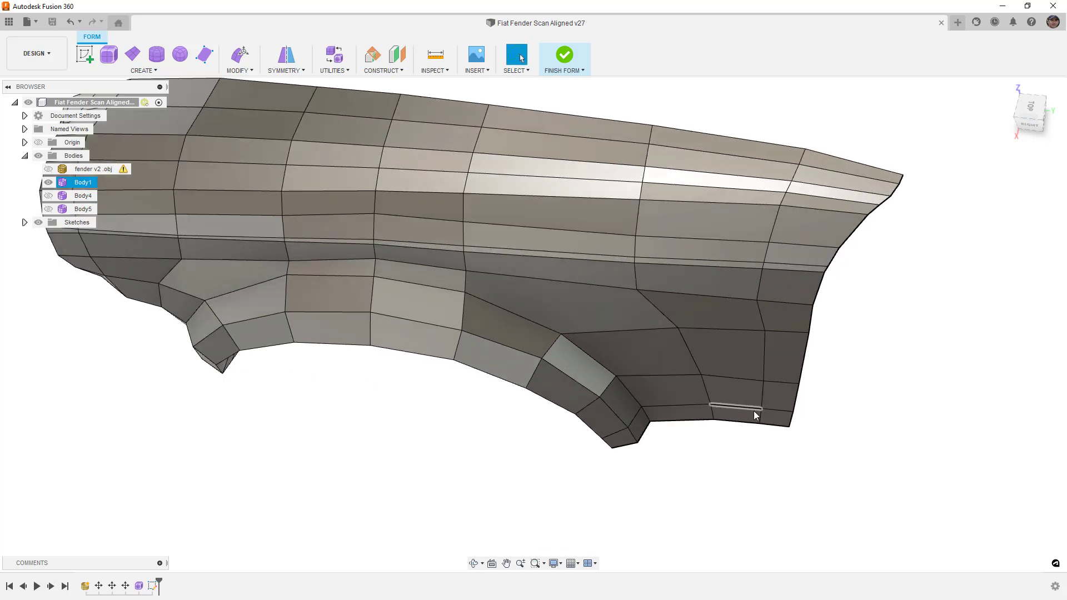
middle_click_drag(755, 415, 645, 372, "shift")
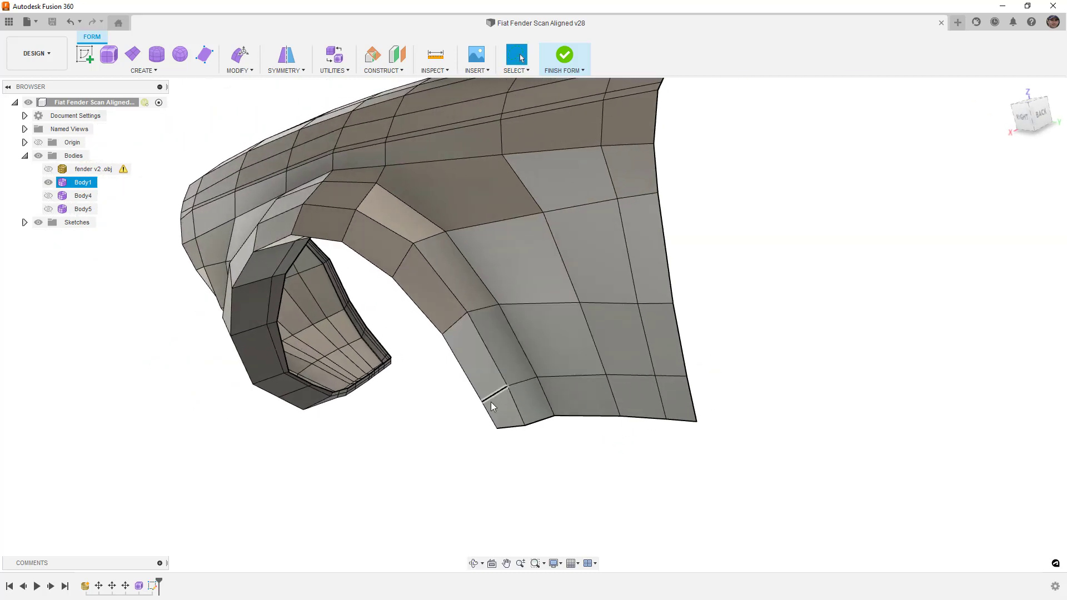
middle_click_drag(637, 431, 615, 449, "shift")
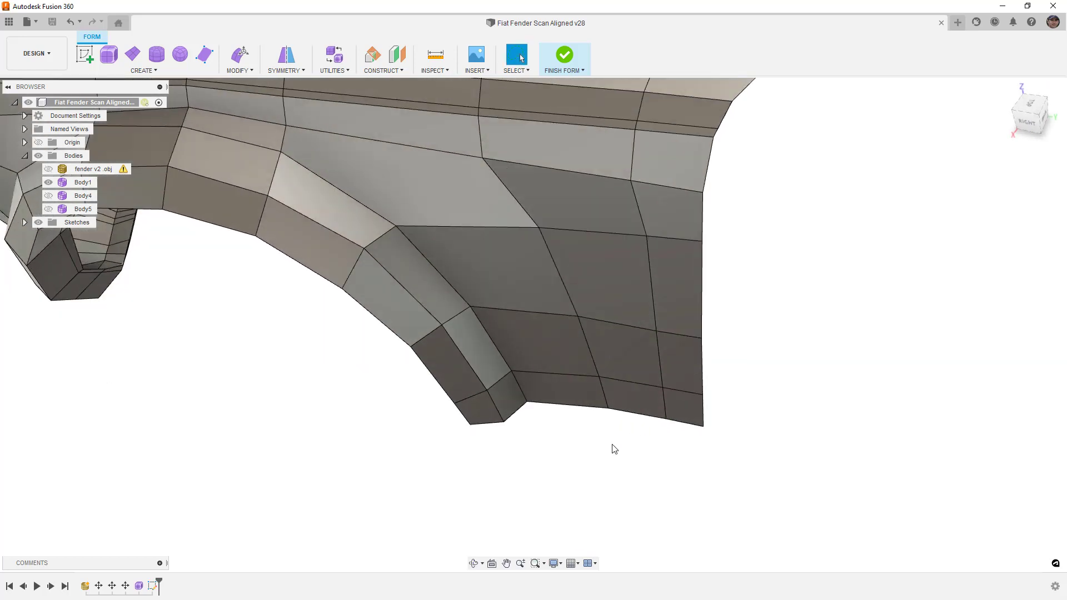
left_click(504, 423)
left_click(527, 402)
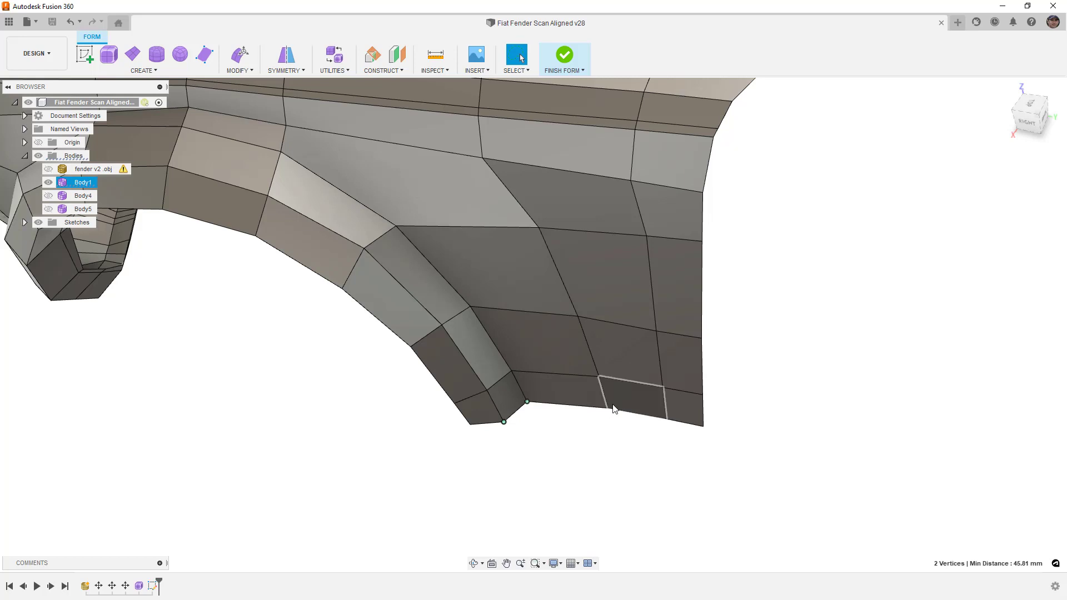
left_click(608, 408)
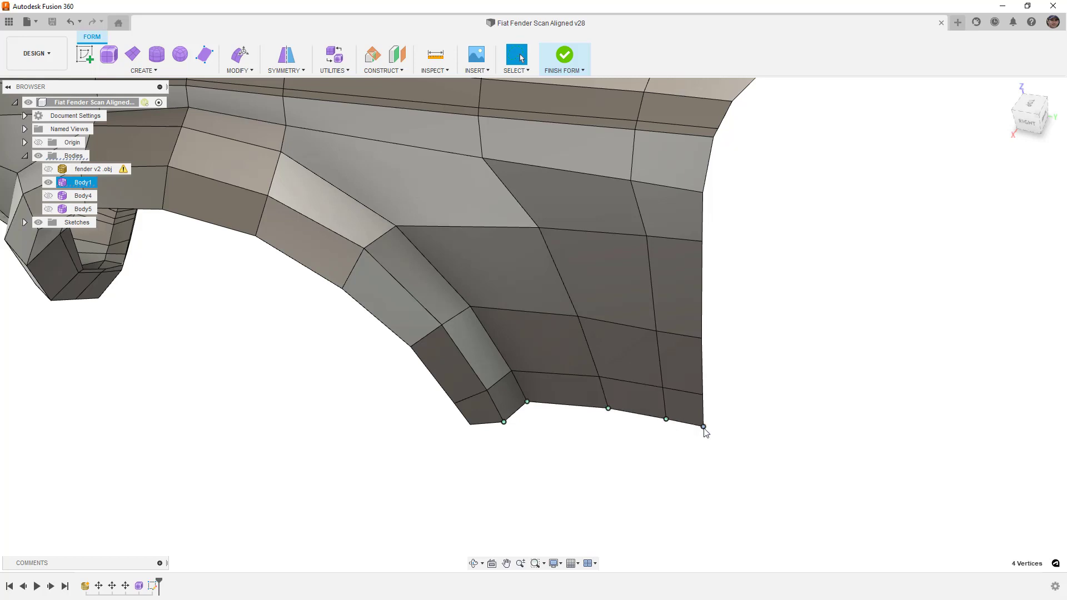
middle_click_drag(704, 434, 640, 400, "shift")
Set the Edit Form pivot on the wheel arch lip vertex and scale the five lower edge vertices by 0.091 along X
key("e")
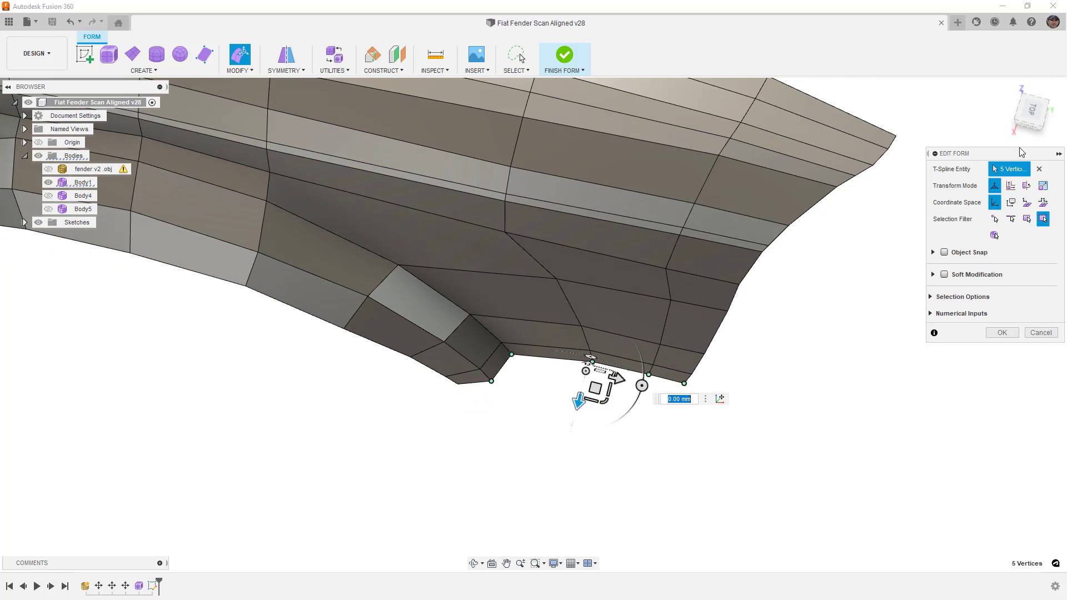
left_click(1035, 110)
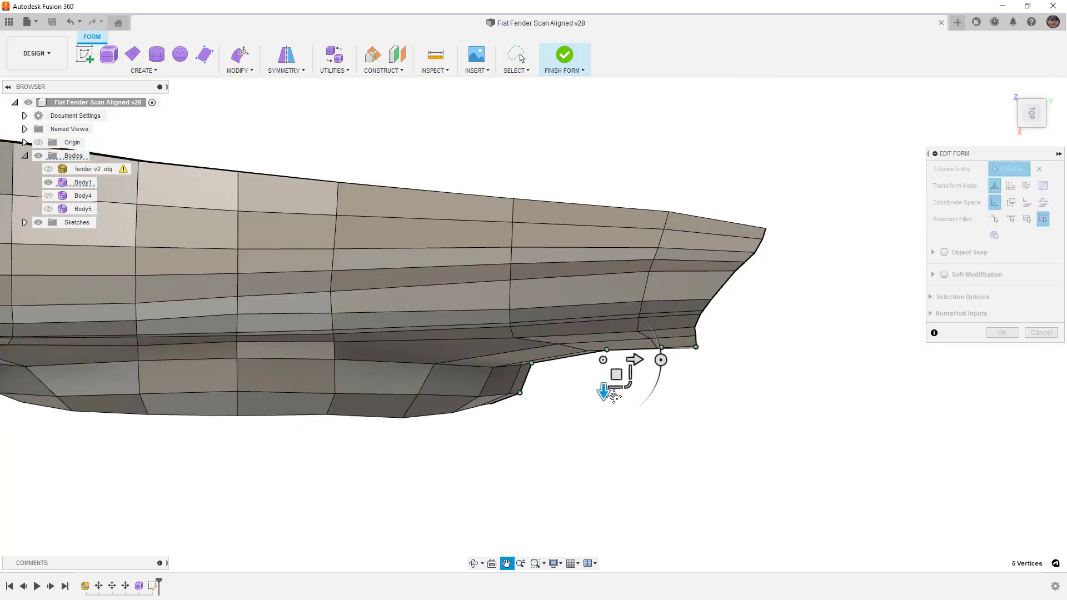
left_click(741, 381)
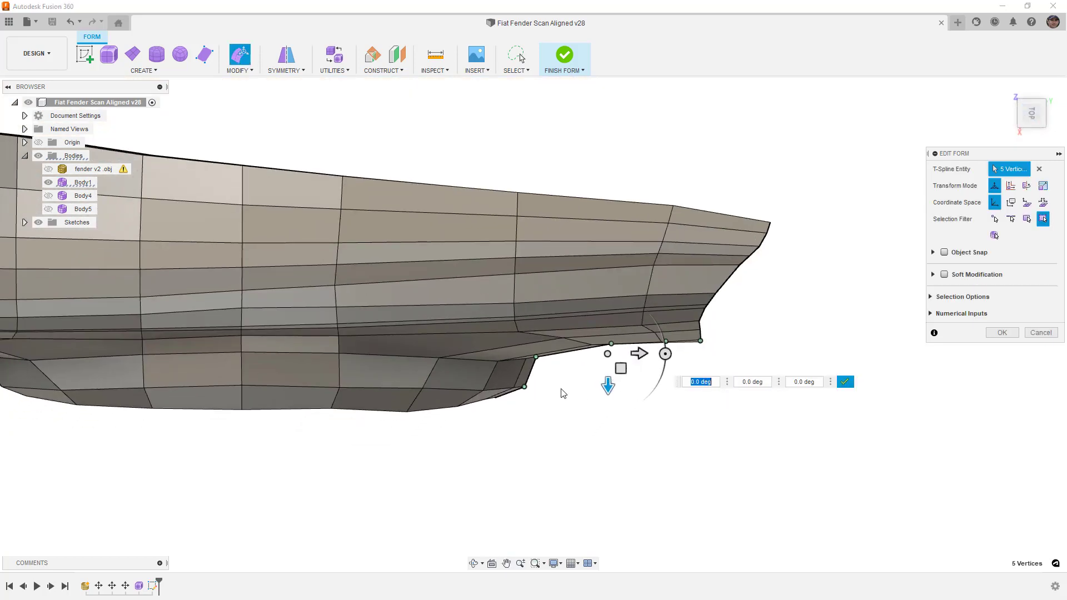
left_click(524, 387)
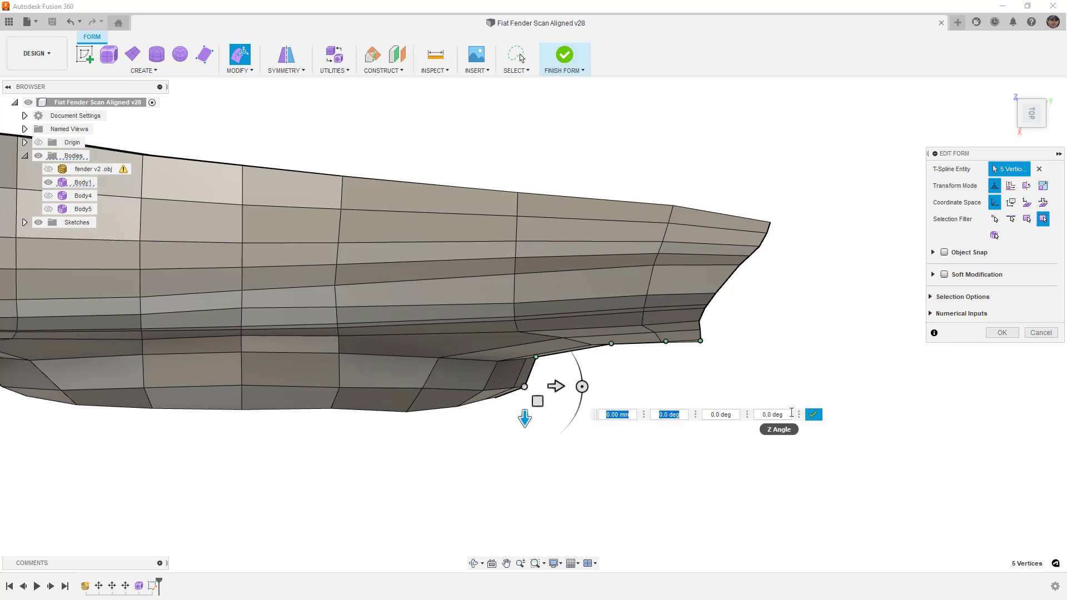
left_click(814, 414)
left_click_drag(541, 413, 542, 353)
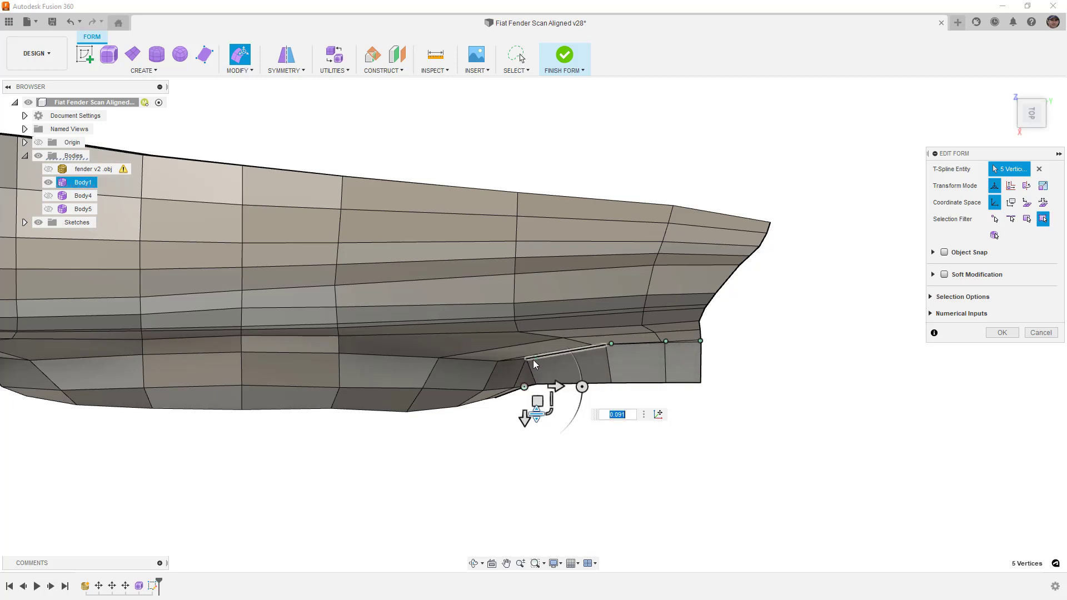
Select the next row of five vertices above the lower rear edge, from the wheel arch to the rear edge
left_click(513, 389)
left_click(525, 361, "shift")
middle_click_drag(571, 355, 618, 342, "shift")
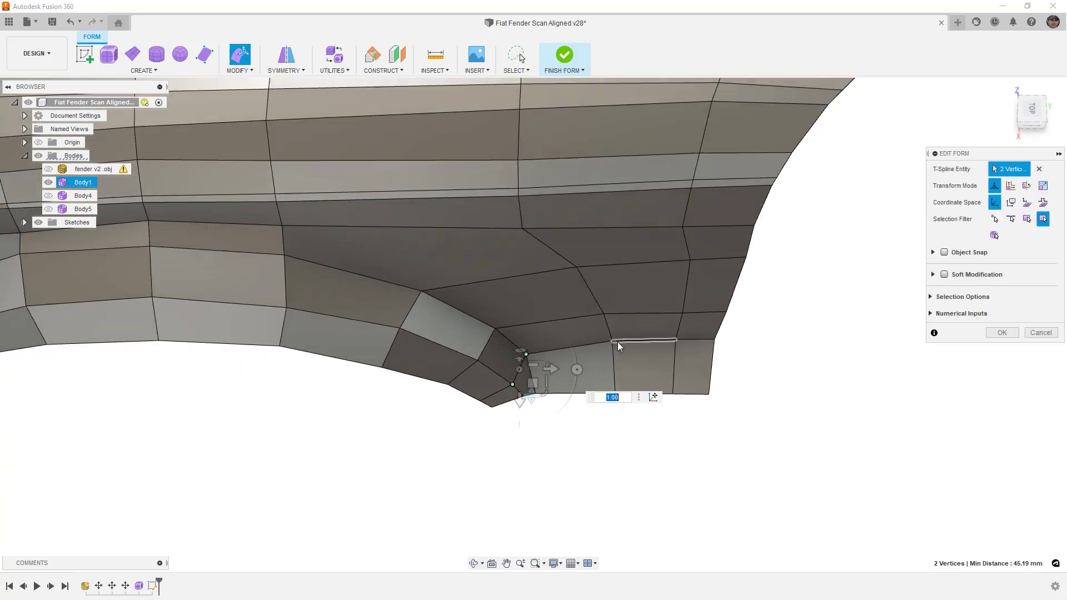
left_click(611, 342, "shift")
left_click(676, 340, "shift")
left_click(714, 339, "shift")
Set the pivot on the second row's wheel arch vertex and scale that row by 0.19 along X
middle_click_drag(1004, 136, 767, 334, "shift")
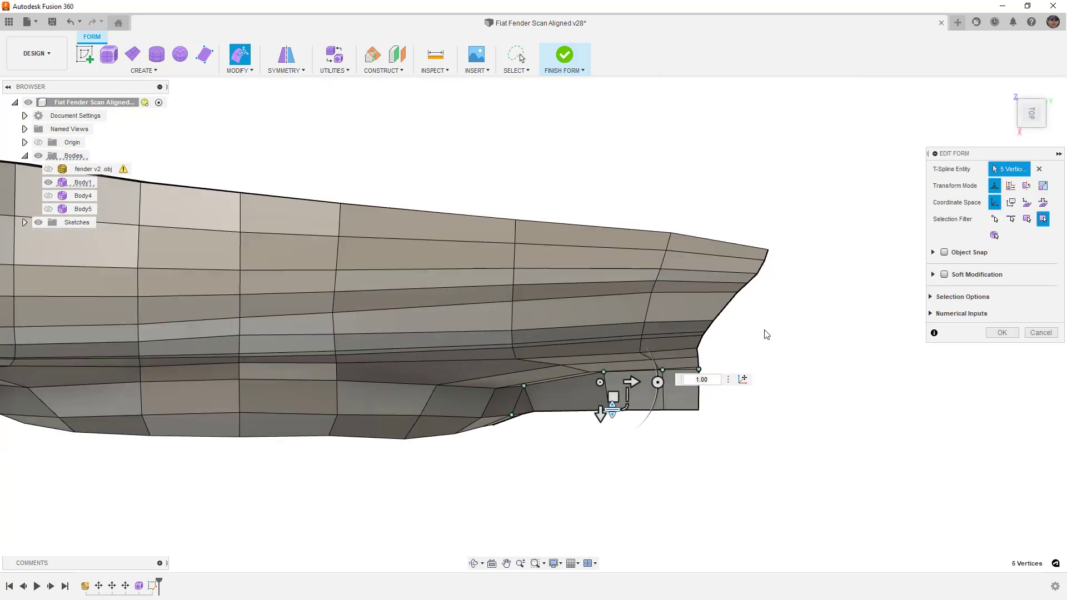
left_click(742, 379)
left_click(512, 416)
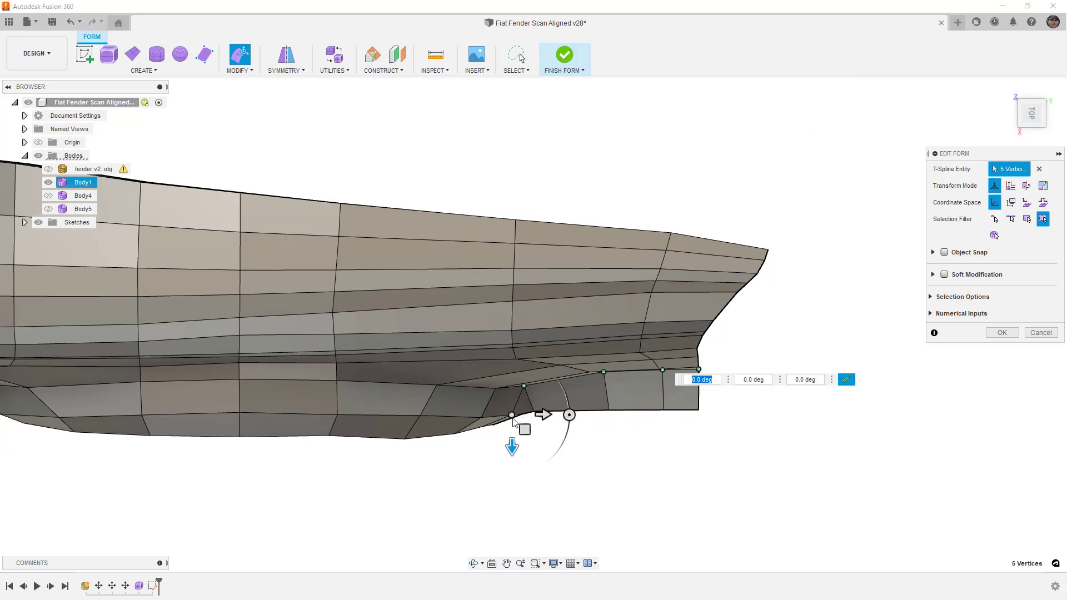
left_click(802, 443)
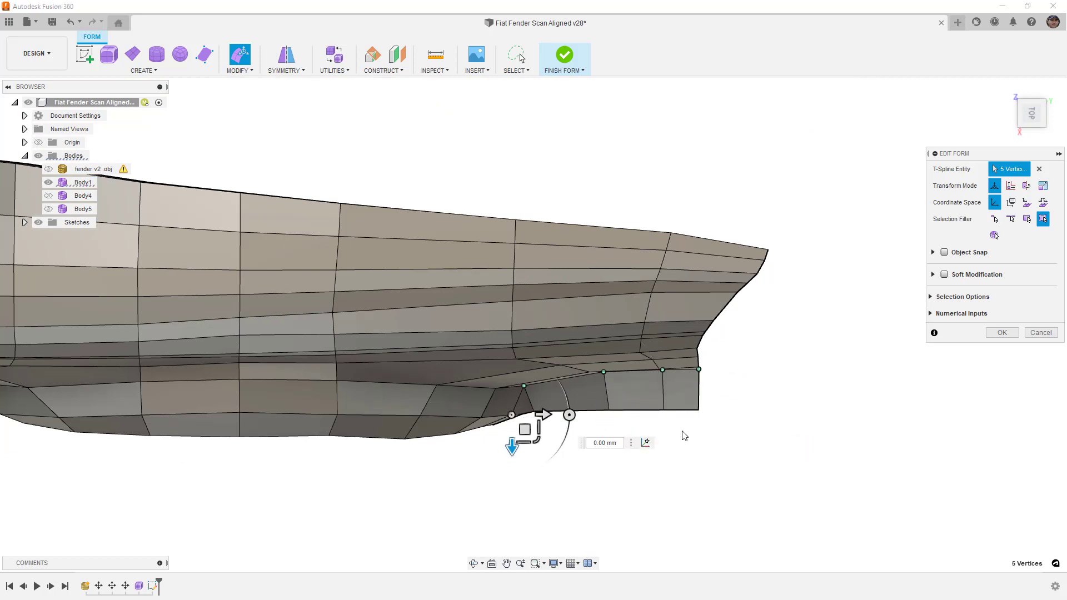
left_click_drag(528, 443, 540, 399)
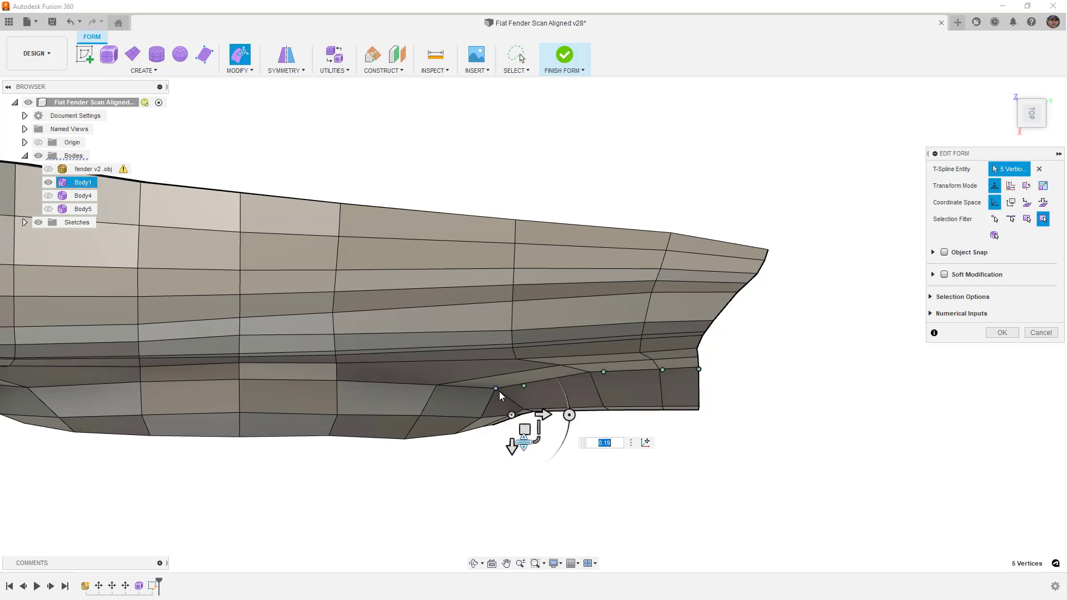
Scale the third row's four vertices behind the wheel arch along X, with the pivot set on the arch-side vertex
left_click(489, 406)
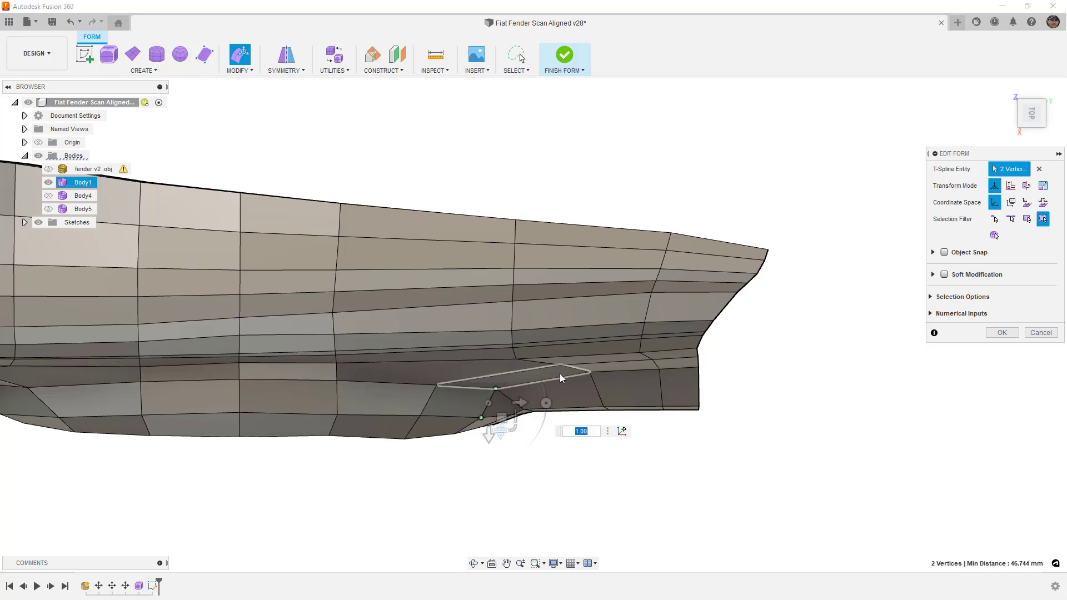
left_click(590, 372, "shift")
left_click(659, 369, "shift")
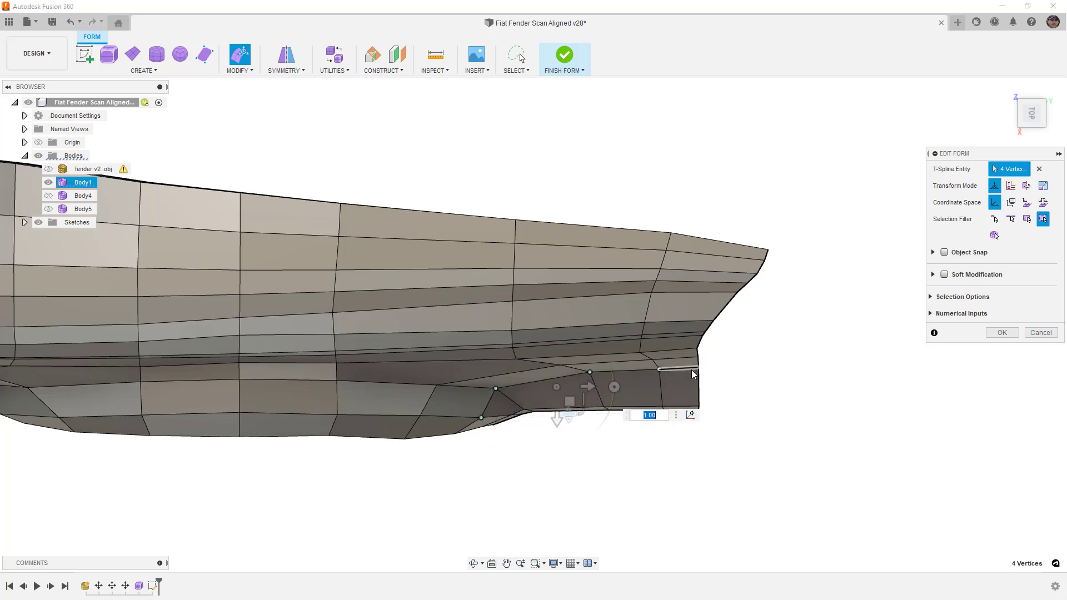
left_click_drag(557, 386, 482, 424)
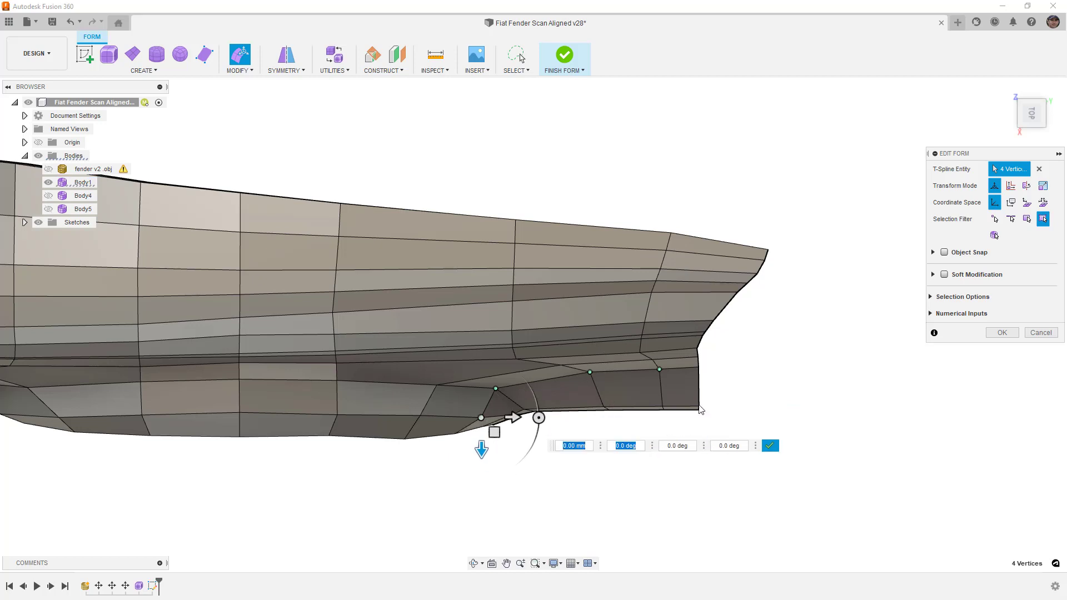
left_click(771, 446)
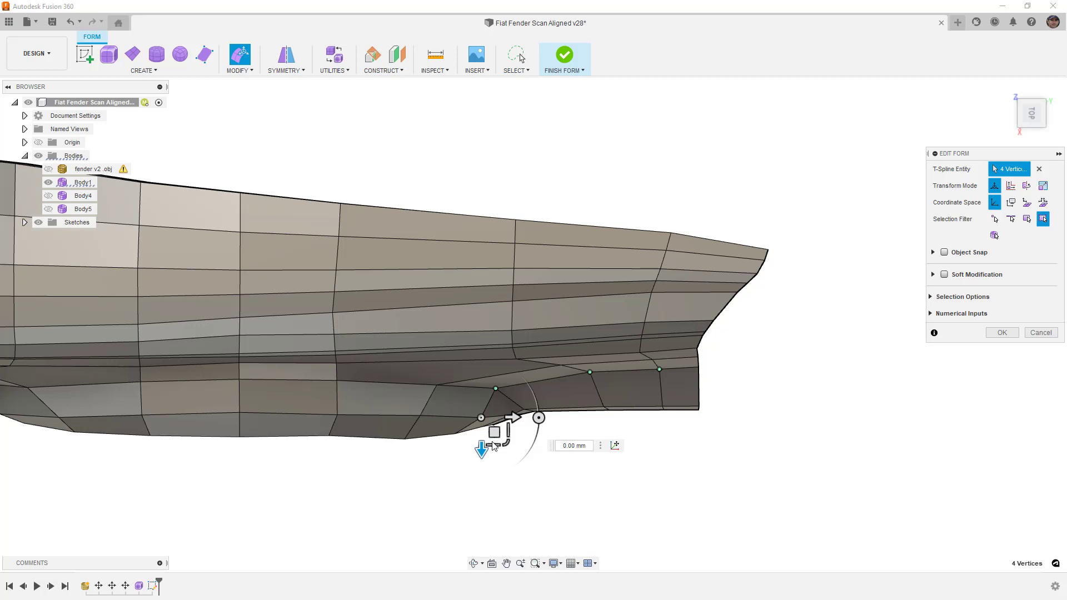
left_click_drag(496, 444, 493, 436)
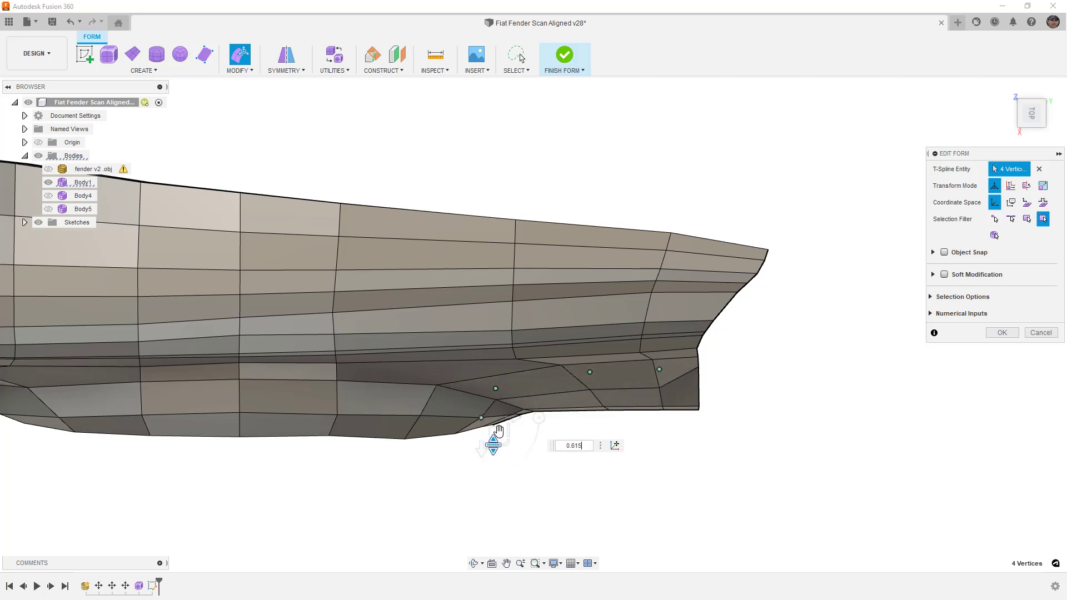
Clear the selection and inspect the reshaped surface behind the wheel arch in smooth display from the side and rear
middle_click_drag(519, 431, 630, 411, "shift")
scroll(638, 361, "down", 5)
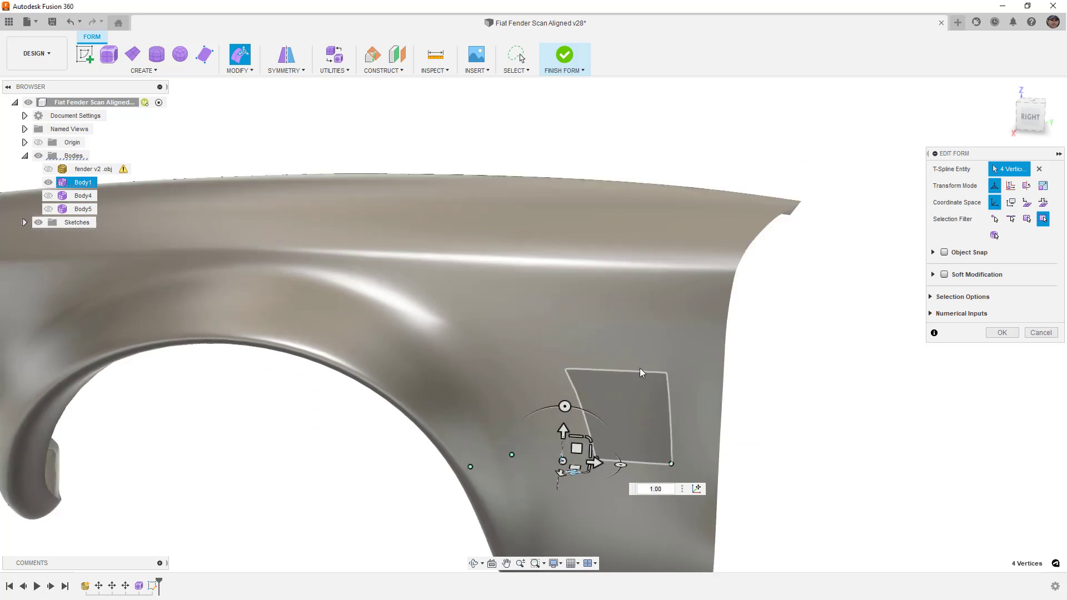
left_click(748, 422)
middle_click_drag(749, 421, 665, 409, "shift")
left_click(504, 425)
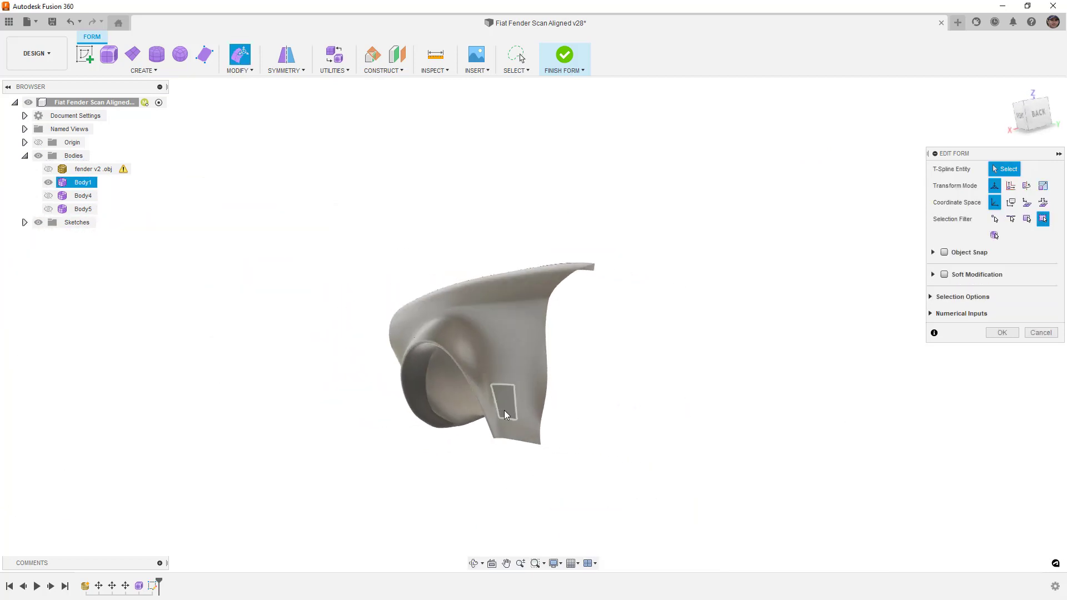
scroll(505, 410, "up", 3)
middle_click_drag(505, 410, 451, 407, "shift")
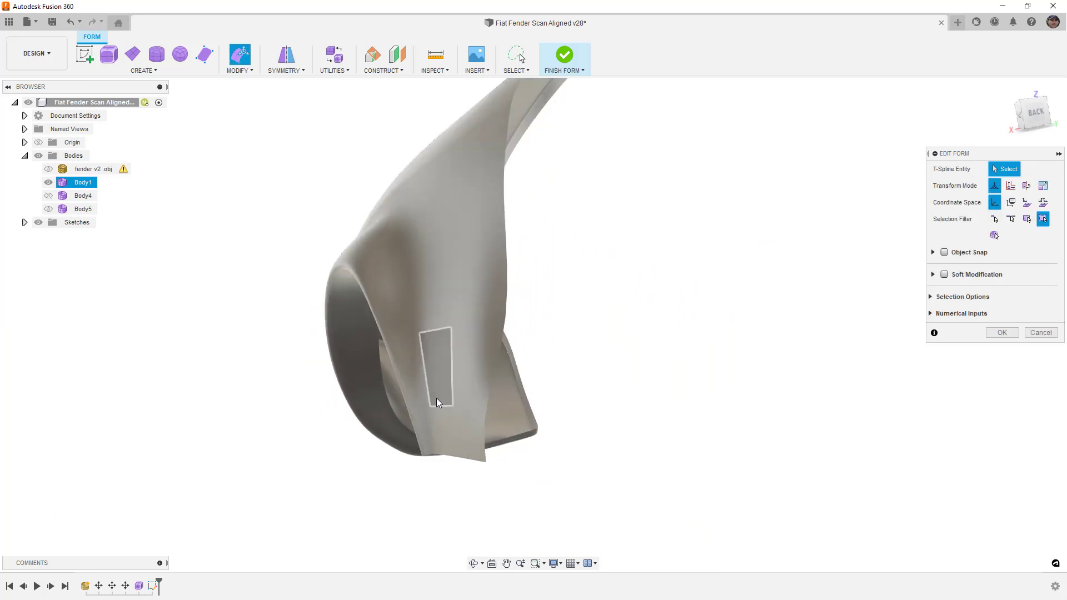
Display Body4 beside the flared fender, compare both from the side, rear and above, and hide Body4 again
left_click(123, 243)
left_click(48, 196)
scroll(731, 317, "down", 5)
middle_click_drag(731, 317, 750, 381, "shift")
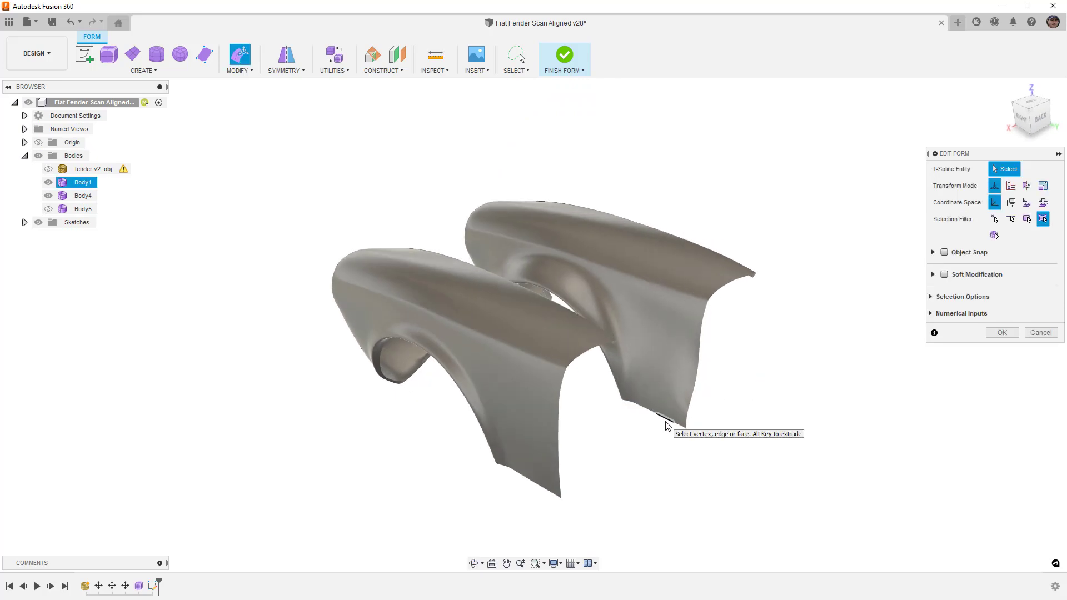
middle_click_drag(643, 443, 612, 436, "shift")
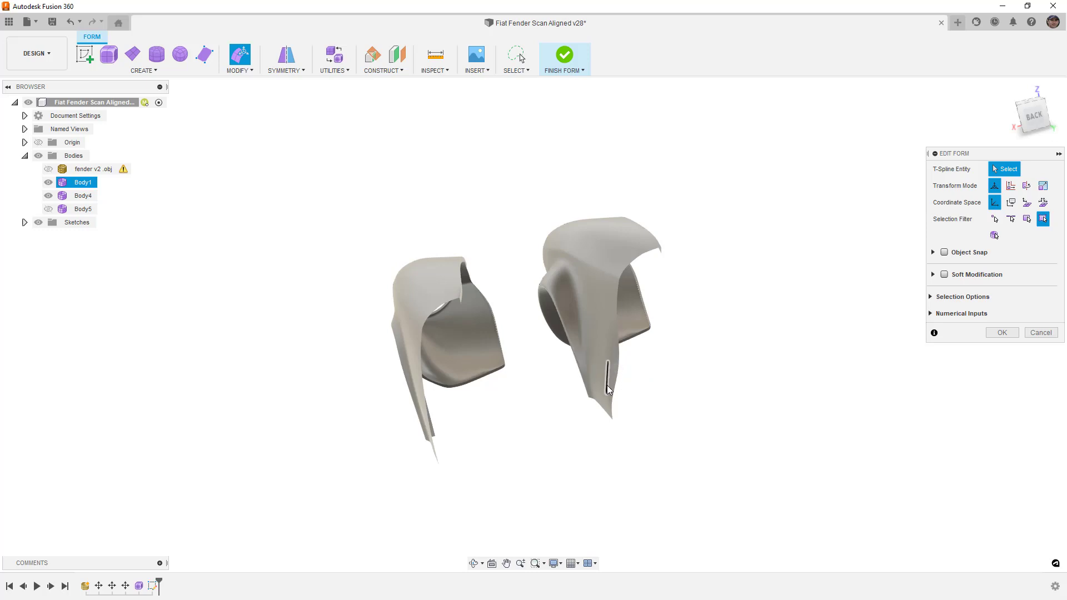
middle_click_drag(600, 398, 759, 442, "shift")
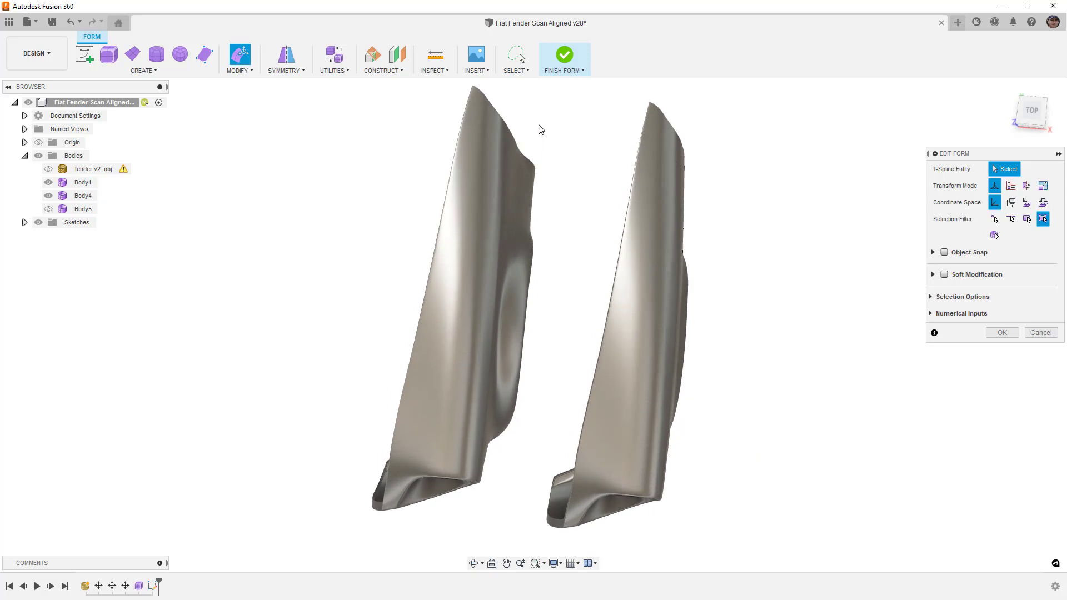
middle_click_drag(560, 266, 428, 195, "shift")
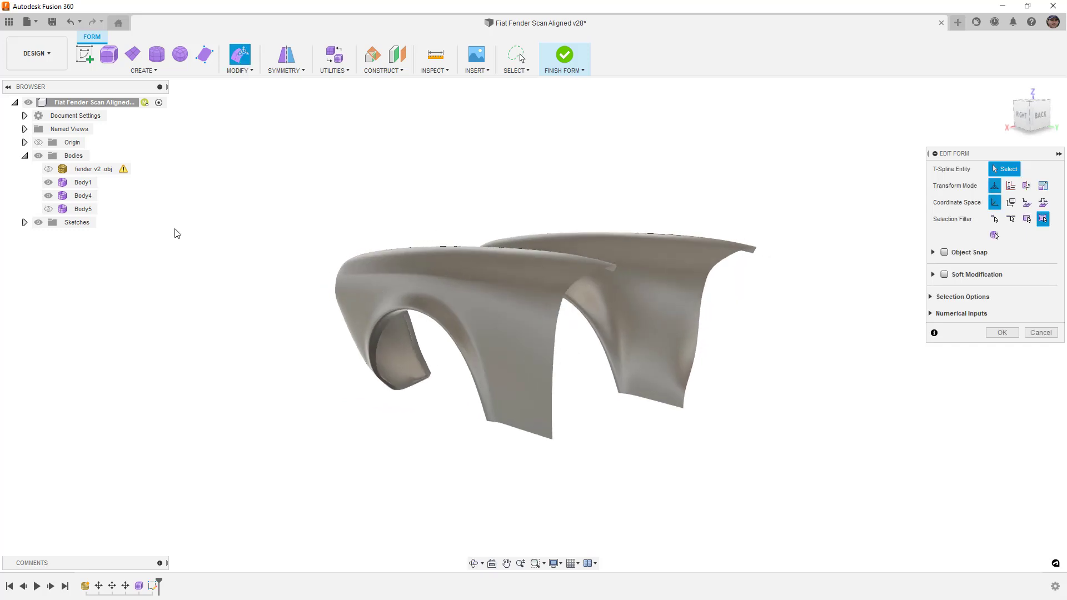
left_click(48, 196)
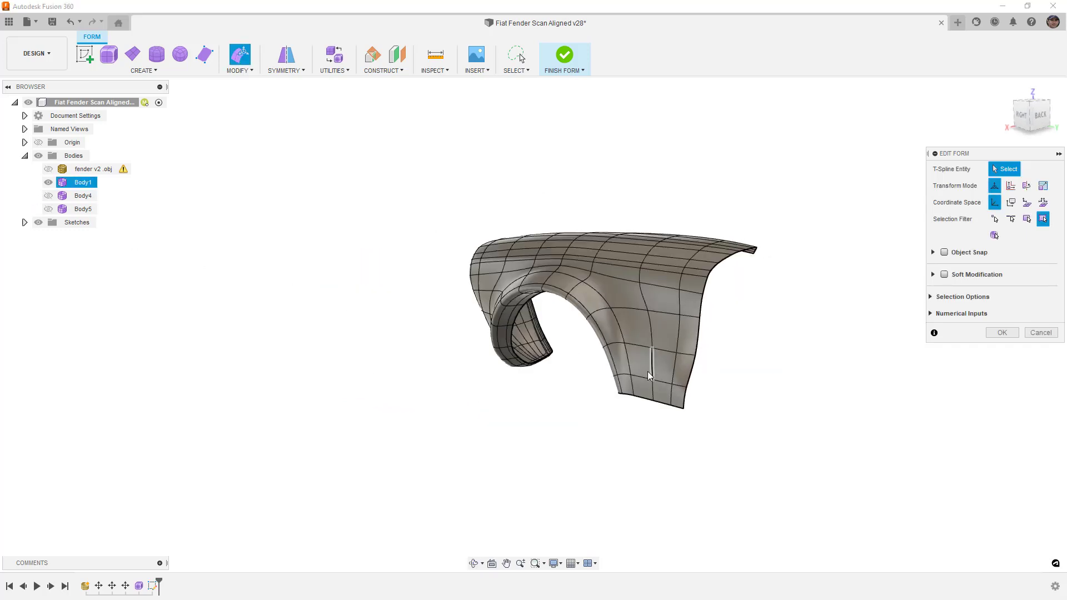
Accept the form edits and insert an edge at location -0.056 beside the lowest horizontal edge loop behind the wheel arch
scroll(648, 376, "up", 4)
left_click(1004, 333)
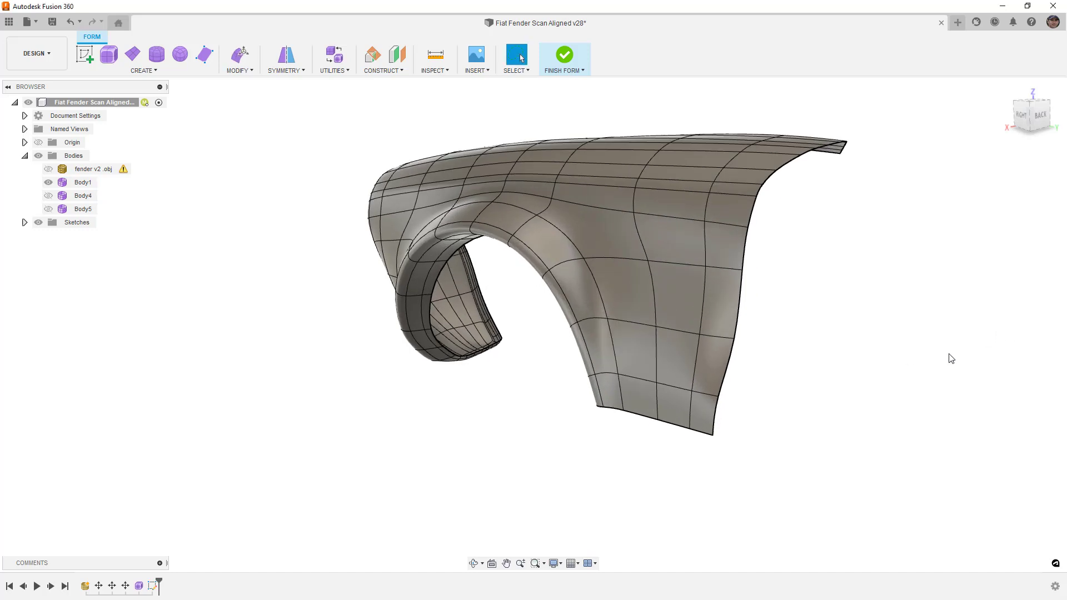
scroll(658, 397, "up", 3)
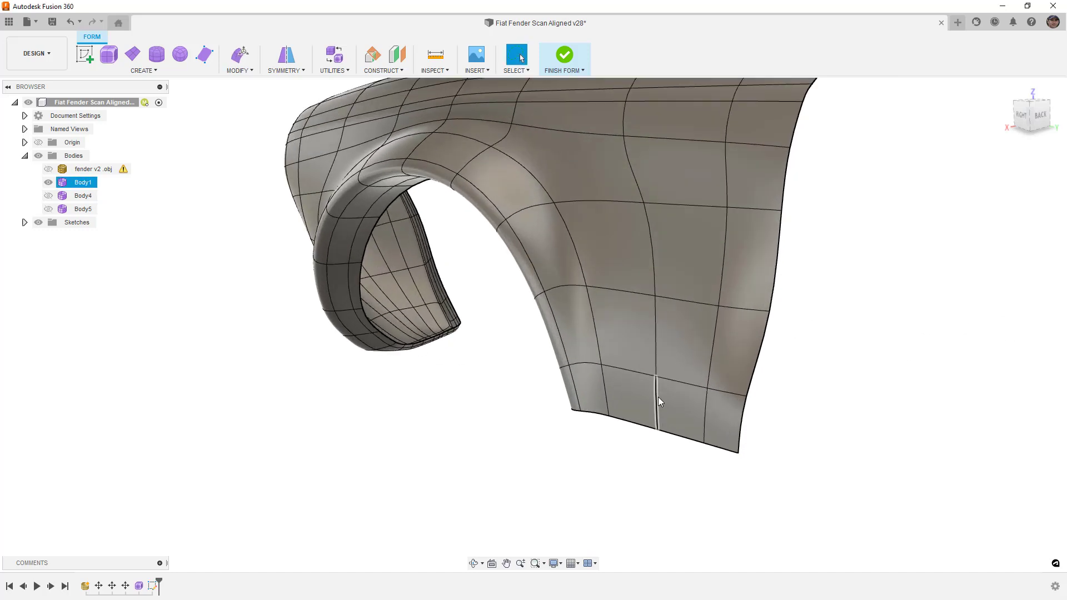
left_click(674, 383)
double_click(675, 383)
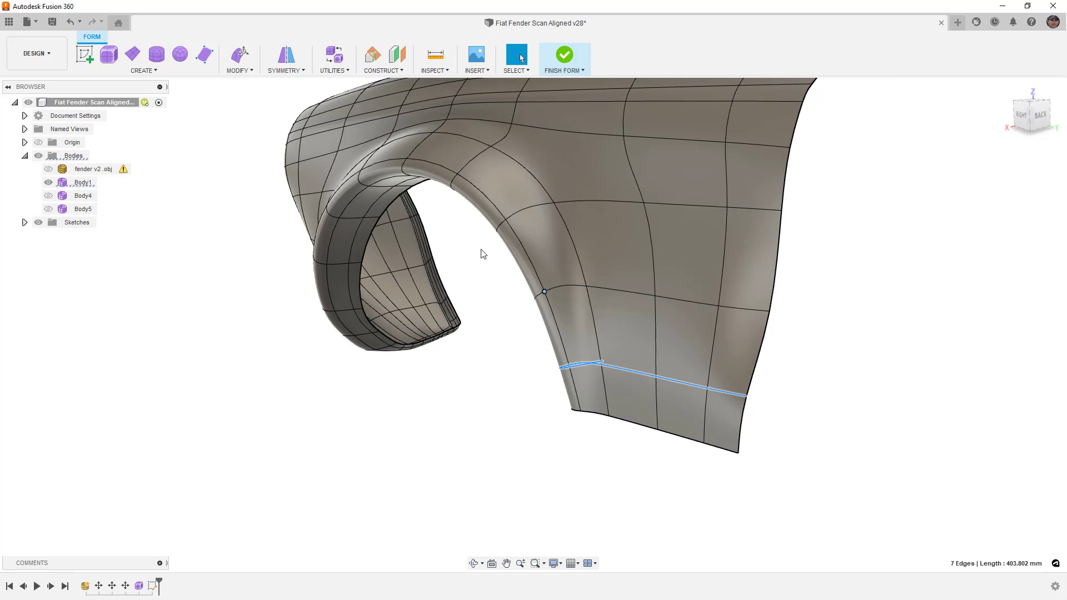
left_click(240, 70)
left_click(245, 107)
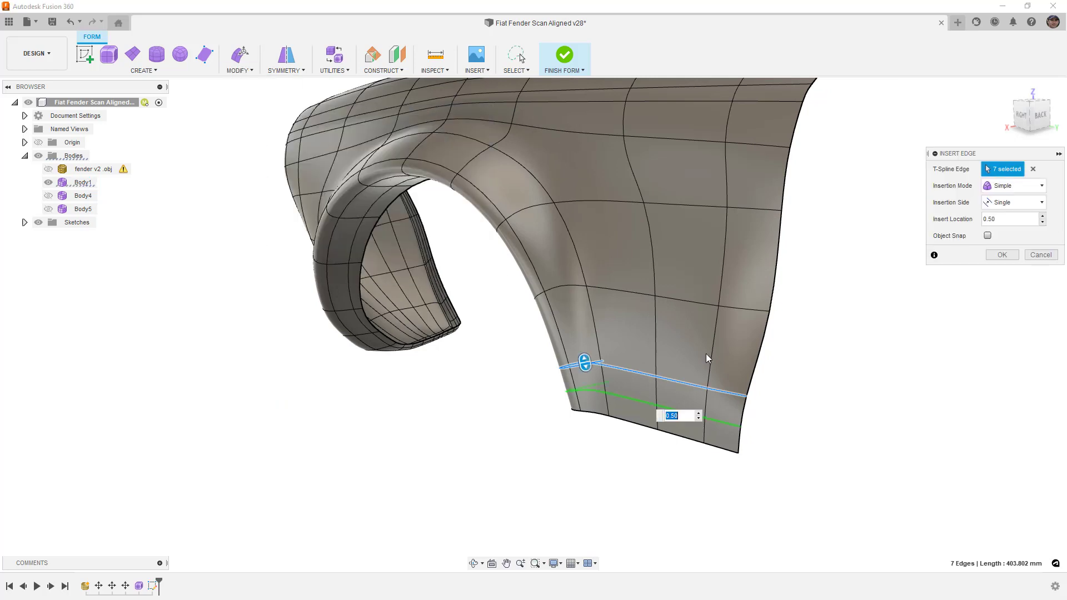
left_click_drag(583, 361, 578, 333)
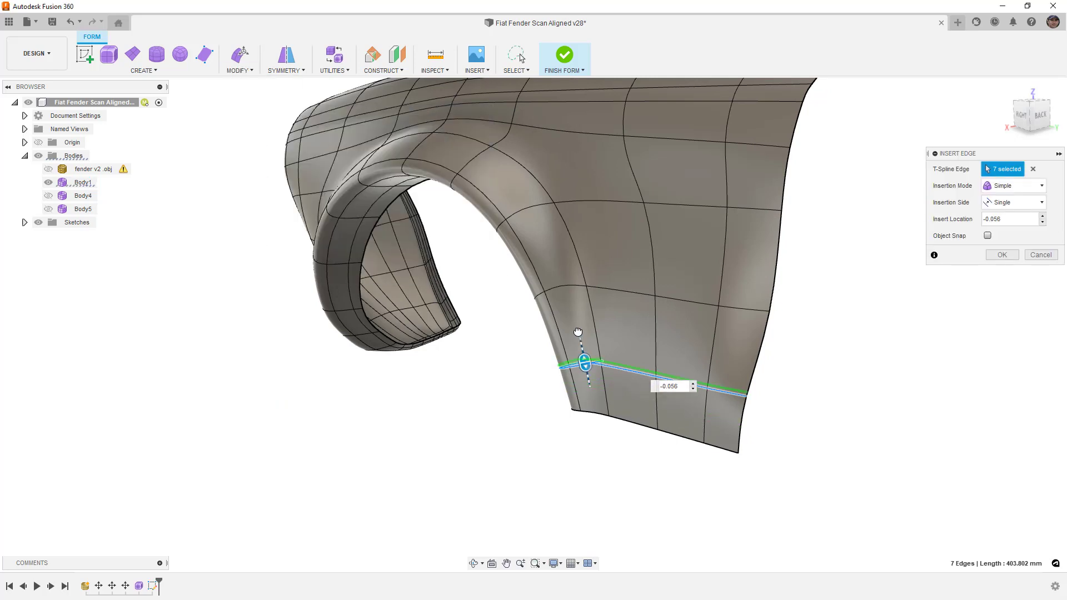
left_click(1002, 254)
Insert a single edge just above the next horizontal edge loop up, from the wheel arch to the fender's rear edge
middle_click_drag(967, 276, 739, 338, "shift")
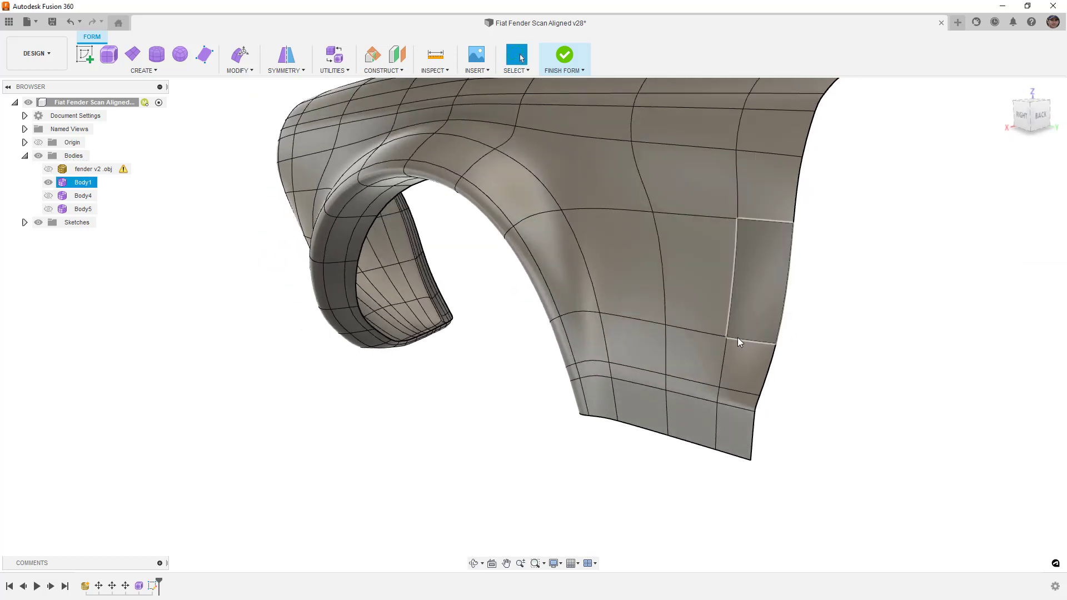
double_click(687, 335)
left_click(239, 62)
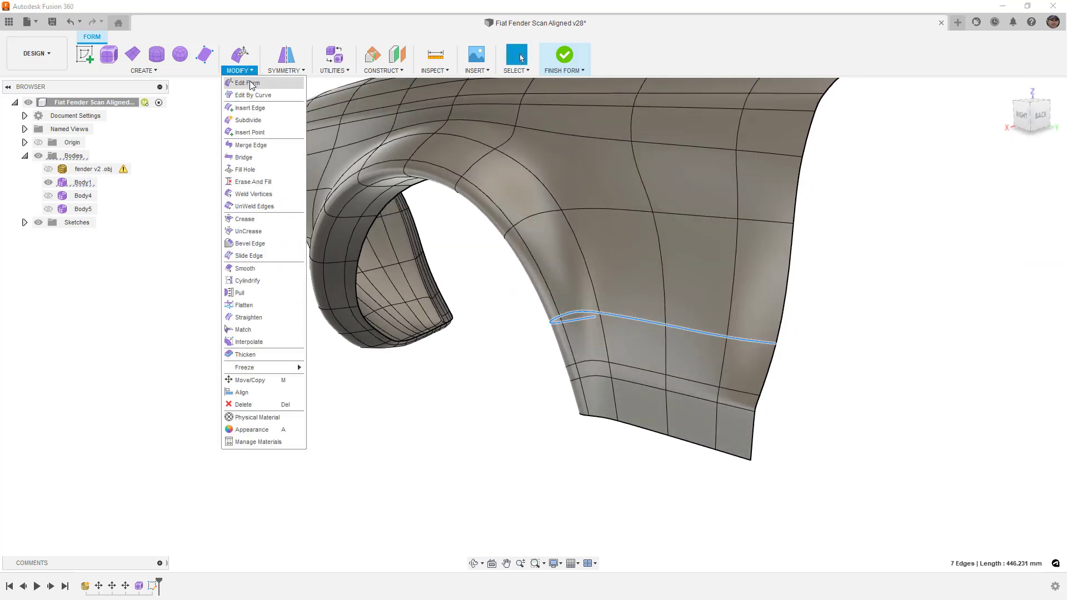
left_click(250, 108)
left_click_drag(577, 302, 574, 290)
left_click(993, 256)
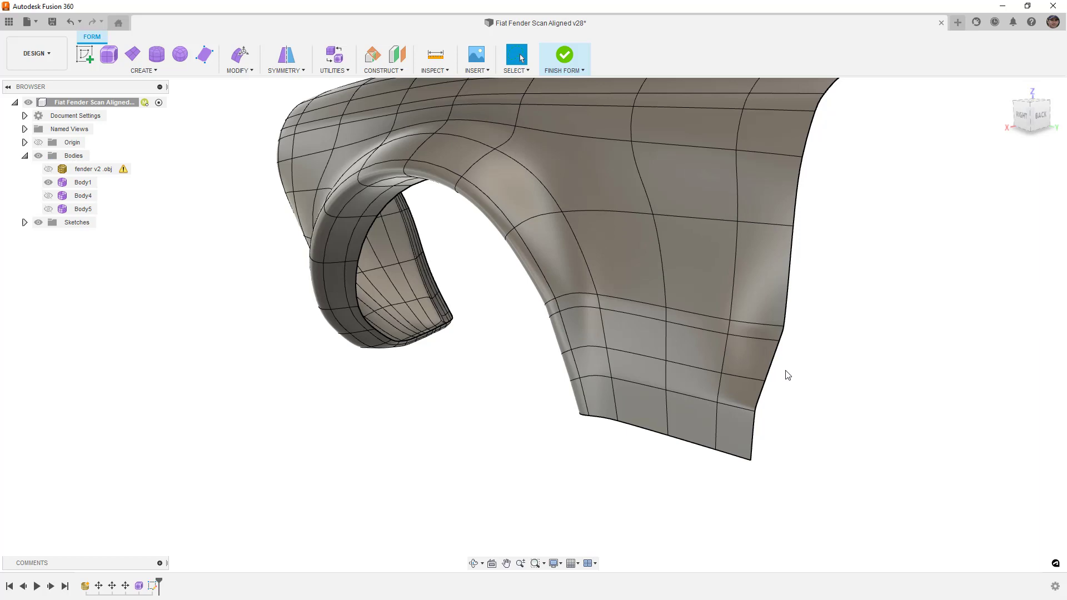
Move the two closely spaced horizontal edges in the upper loop pair, one face in from the rear edge, by -20 mm along X
key("alt+3")
middle_click_drag(796, 366, 823, 363, "shift")
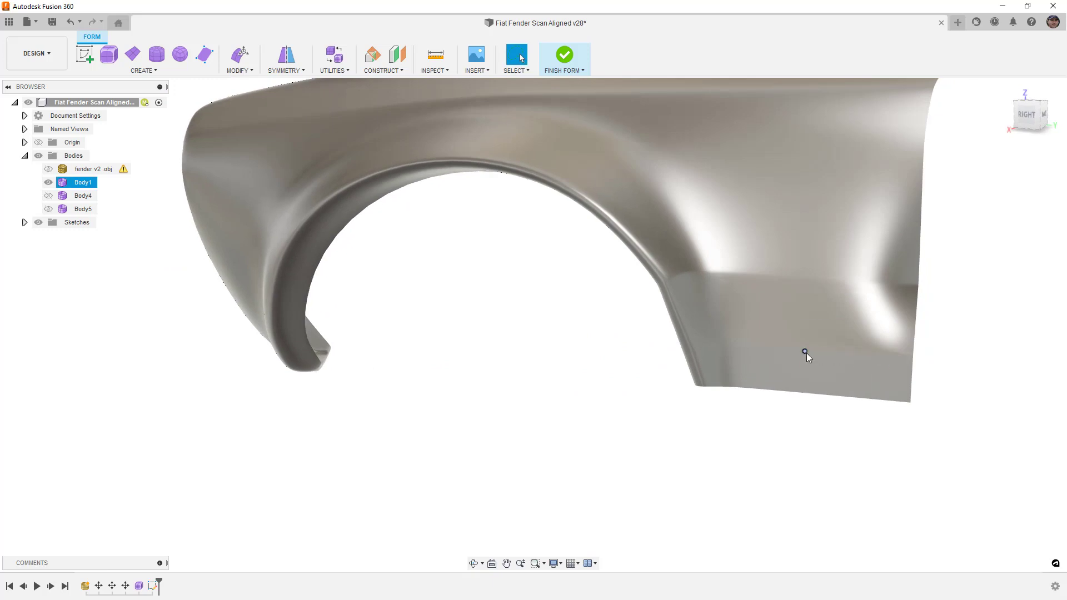
middle_click_drag(815, 305, 822, 330, "shift")
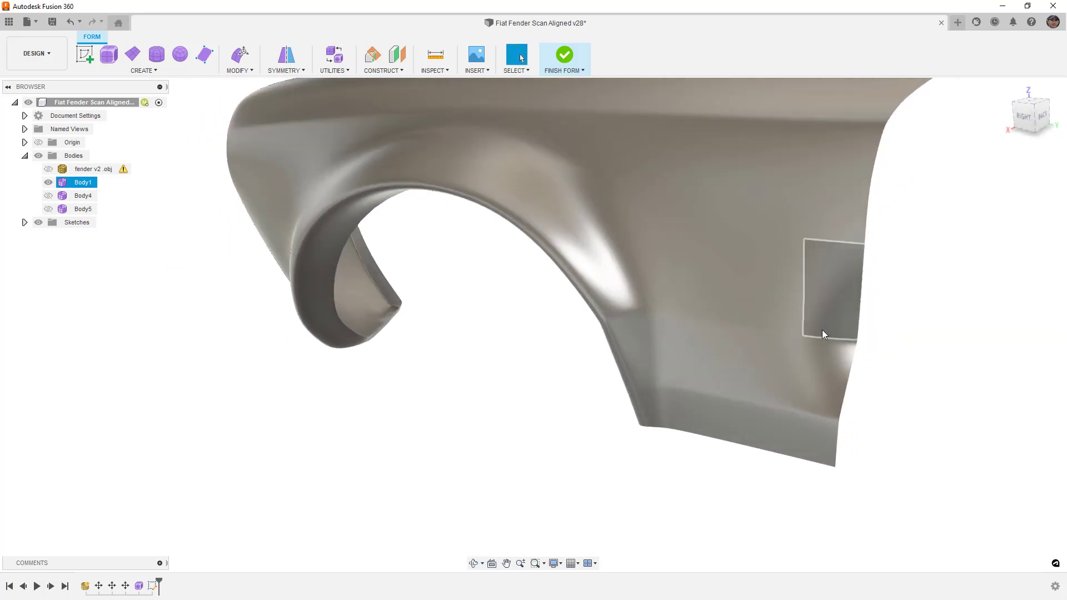
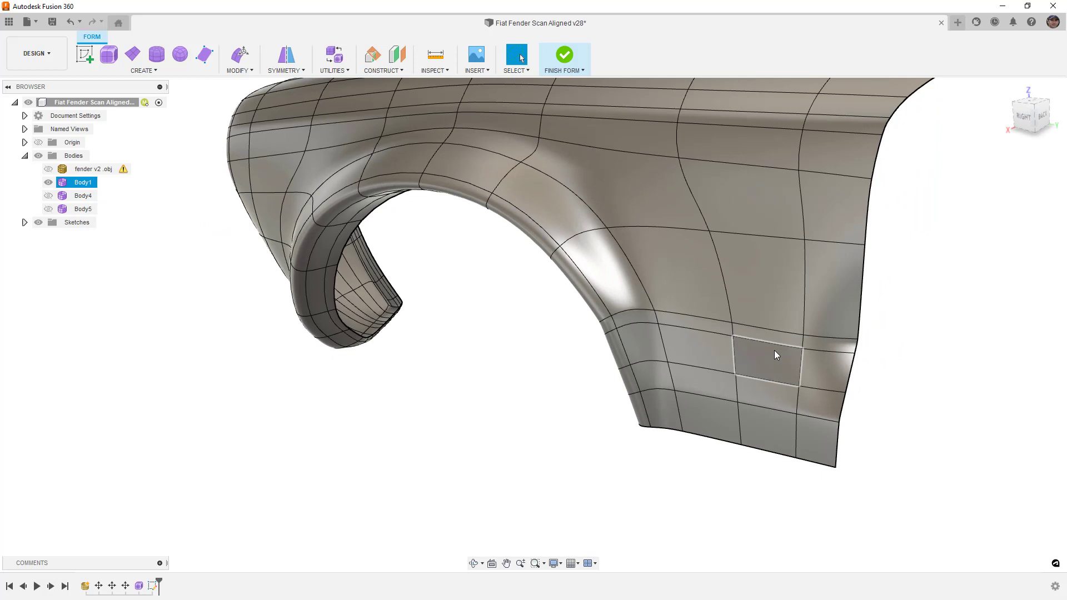
middle_click_drag(792, 352, 774, 380, "shift")
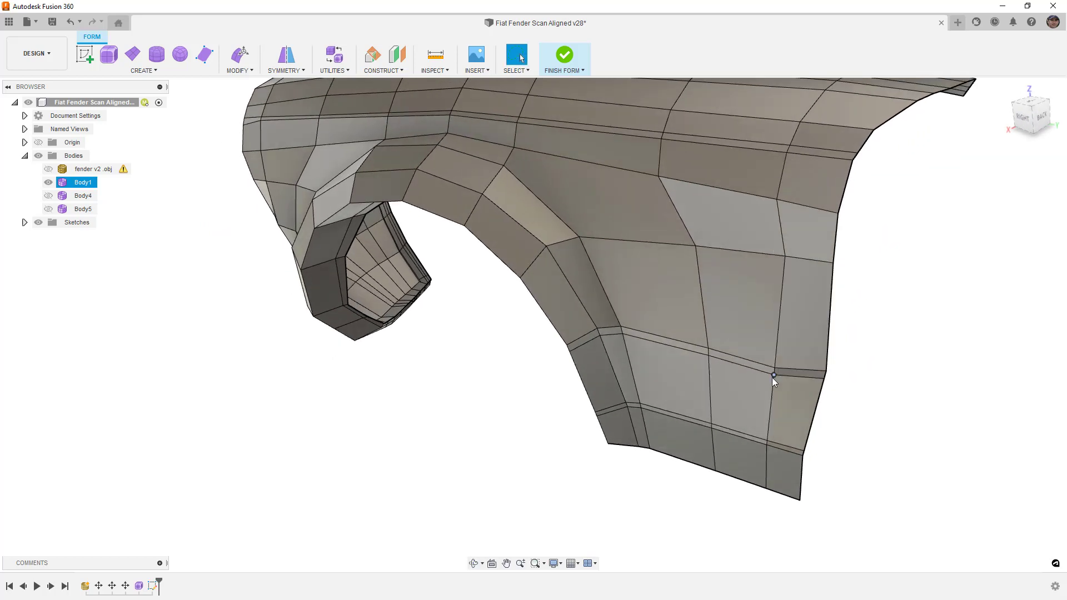
scroll(773, 377, "up", 5)
left_click(766, 370)
left_click(767, 356, "shift")
left_click(240, 55)
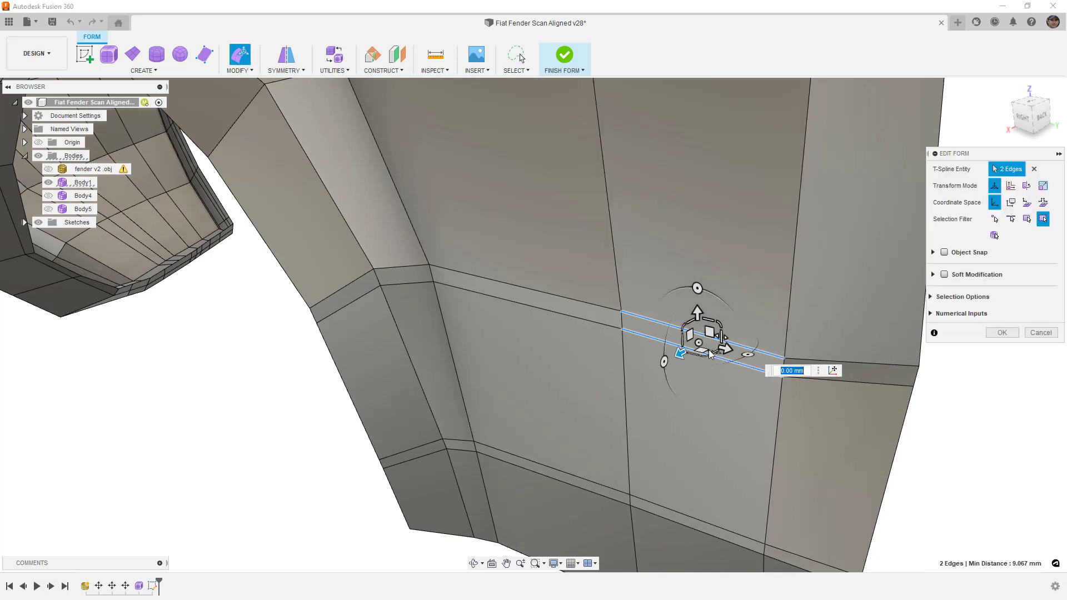
type("-20")
key("Return")
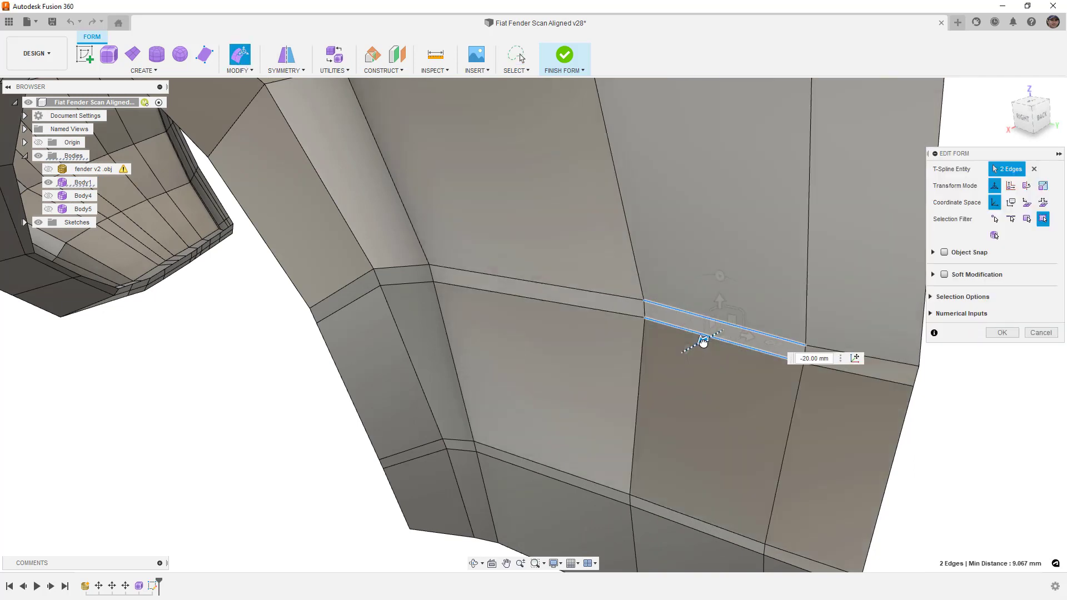
middle_click_drag(703, 341, 851, 306, "shift")
left_click(1002, 332)
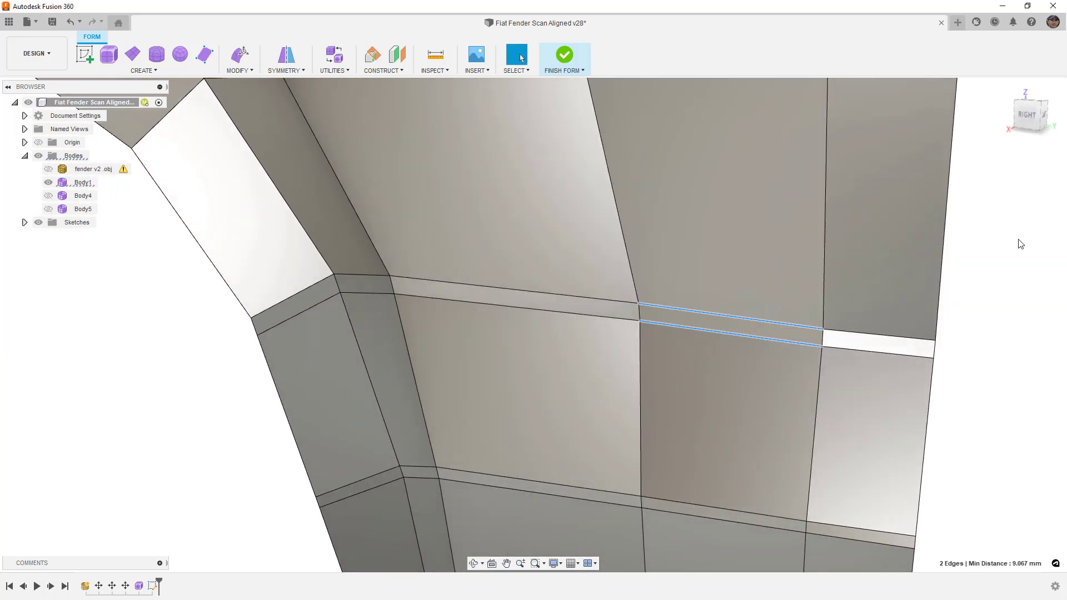
Use Insert Point to add an edge from the flare's upper loop corner across the arch lip to the wheel opening
left_click(1025, 119)
left_click(510, 365)
scroll(534, 310, "up", 3)
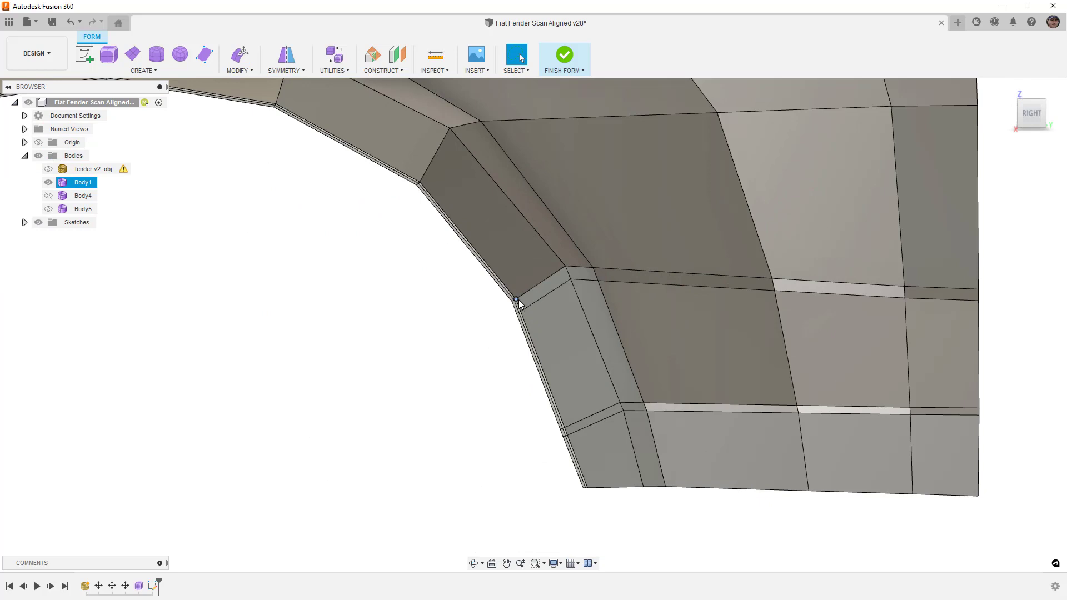
left_click(249, 70)
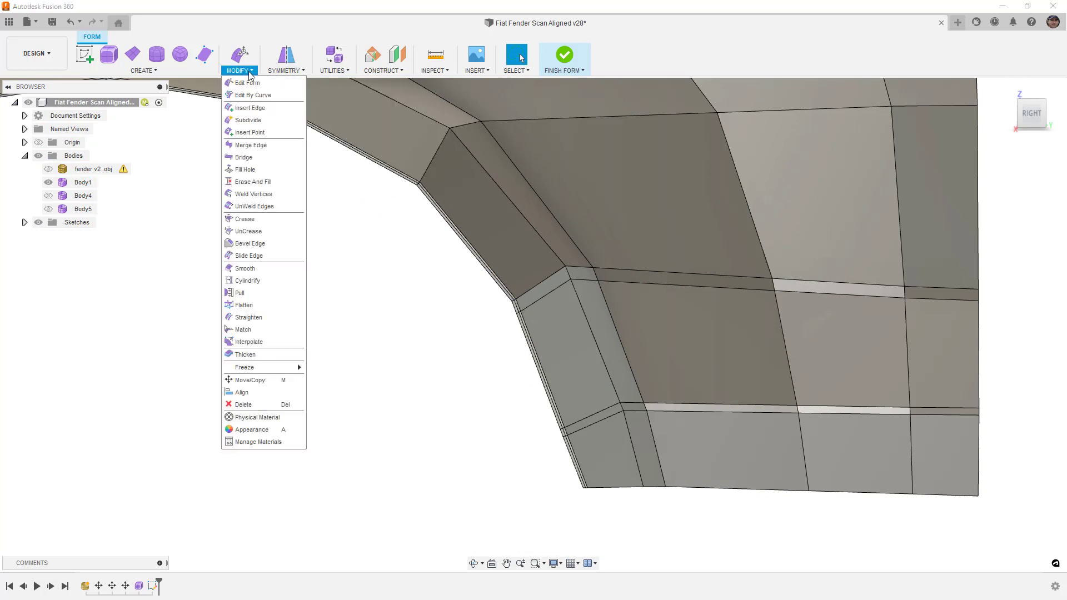
left_click(250, 133)
left_click(564, 266)
left_click(503, 287)
middle_click_drag(504, 286, 435, 269, "shift")
left_click(403, 267)
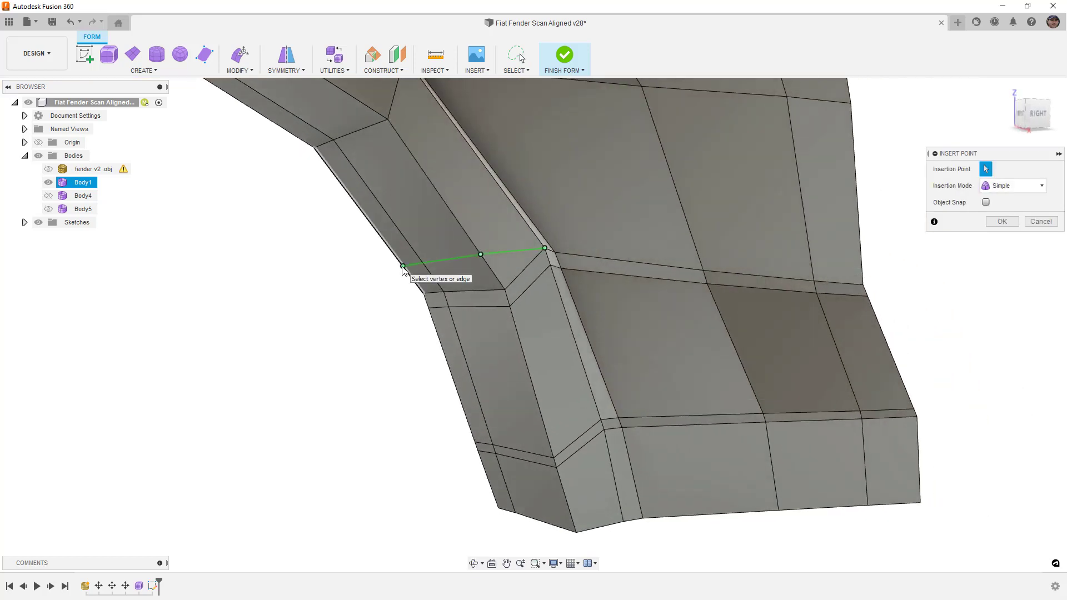
key("Return")
Delete the three old edges crossing the arch lip directly below the newly inserted edge
double_click(528, 267)
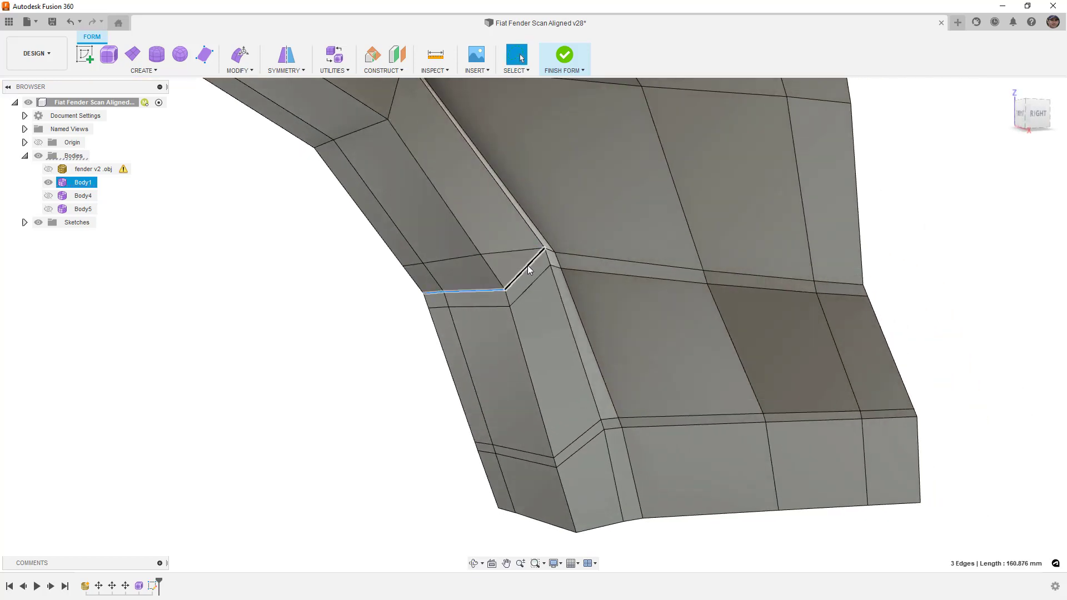
key("Escape")
middle_click_drag(549, 346, 538, 344, "shift")
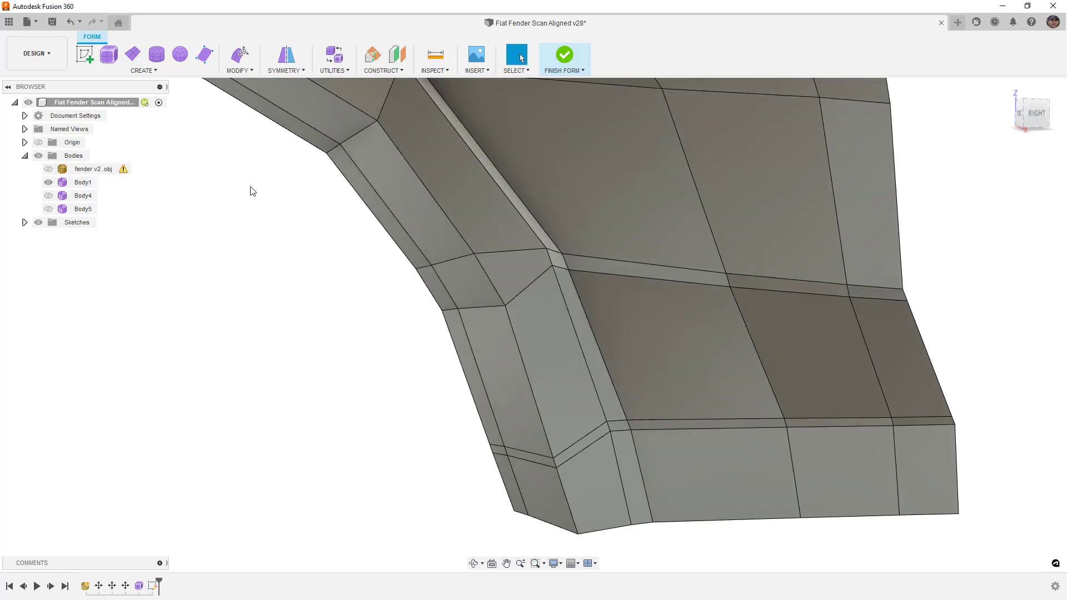
Use Insert Point to add an edge from the flare's lower loop corner across the arch lip, and delete the old edges just below it
left_click(240, 70)
left_click(244, 133)
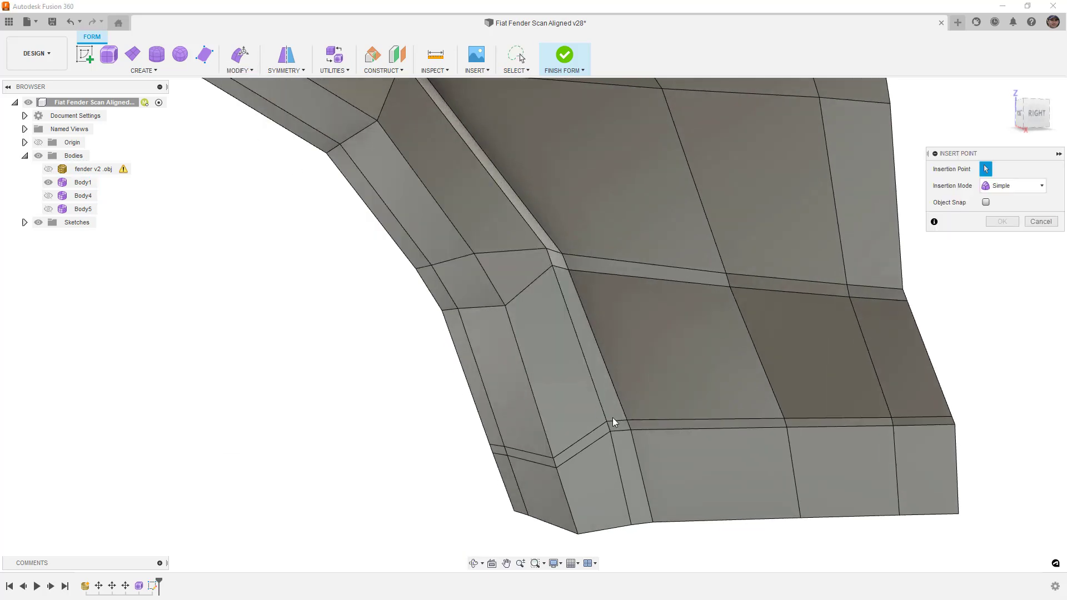
left_click(607, 422)
left_click(541, 421)
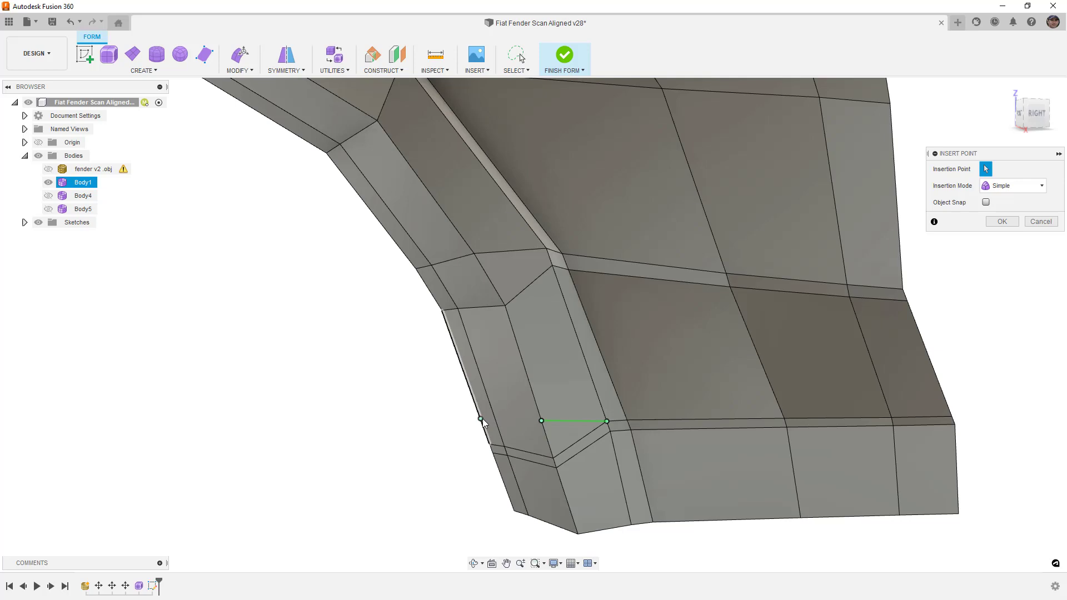
left_click(481, 420)
key("Return")
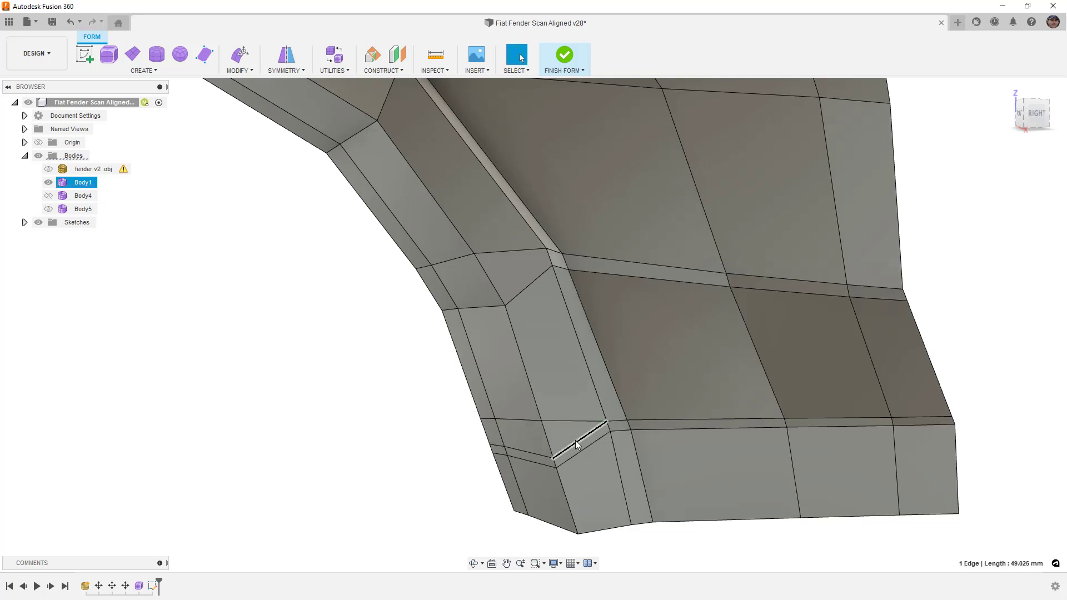
left_click(575, 440)
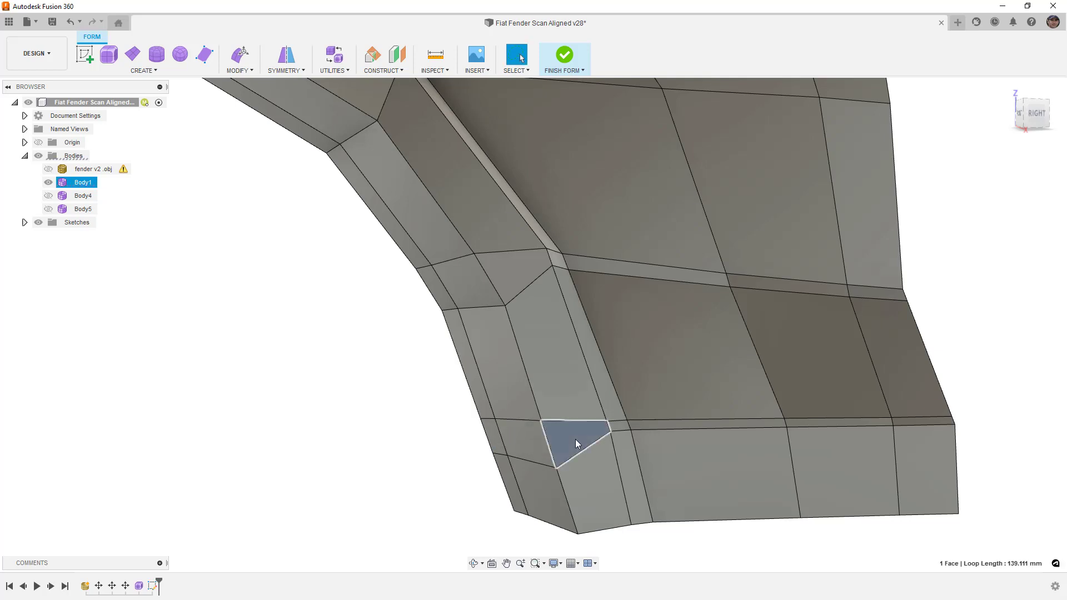
Switch the T-spline to smooth display and apply Make Uniform to Body1
key("alt+3")
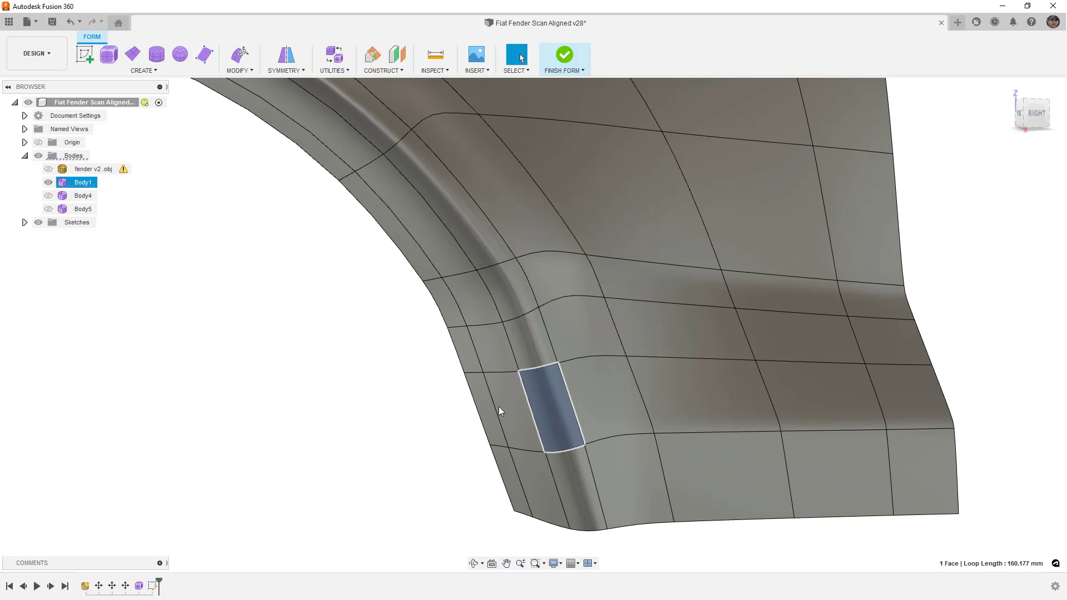
left_click(334, 68)
left_click(342, 105)
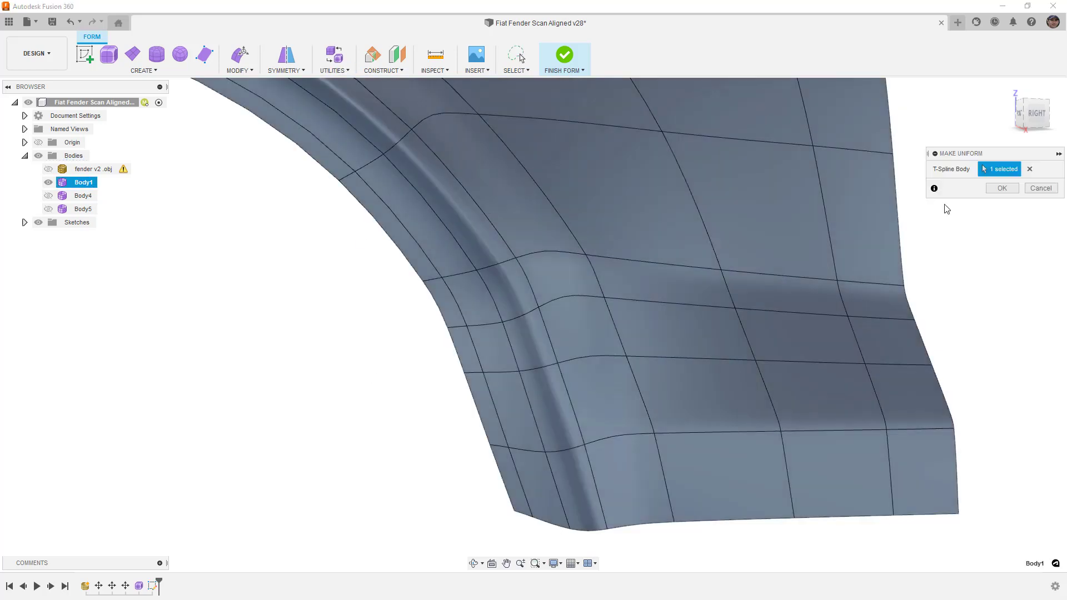
left_click(1002, 188)
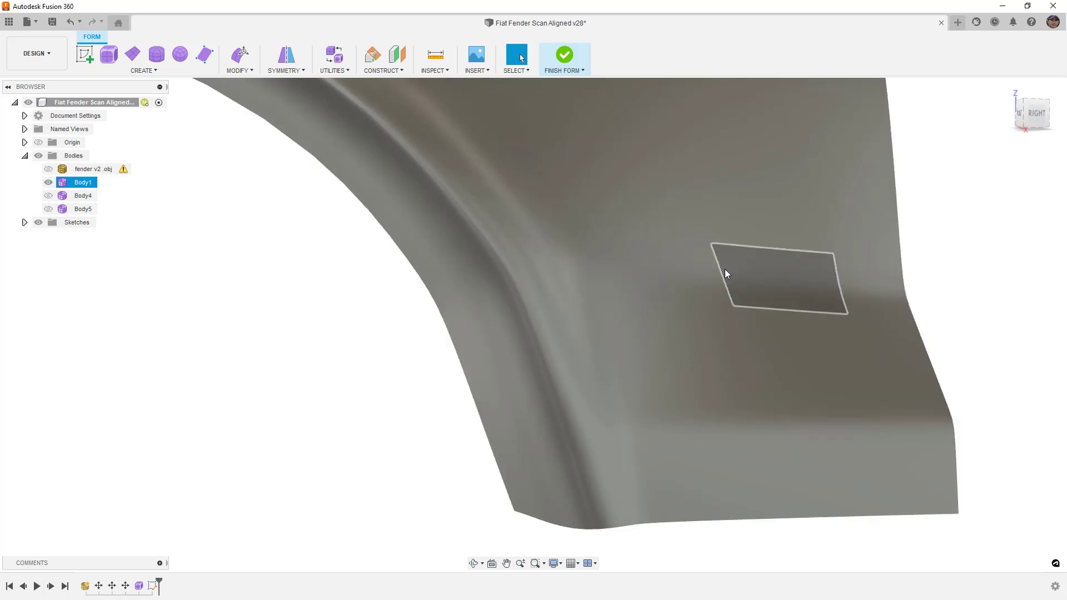
Examine the whole fender's surface flow around the wheel arch and lower rear area from the side and front
scroll(656, 289, "down", 5)
middle_click_drag(632, 401, 580, 409, "shift")
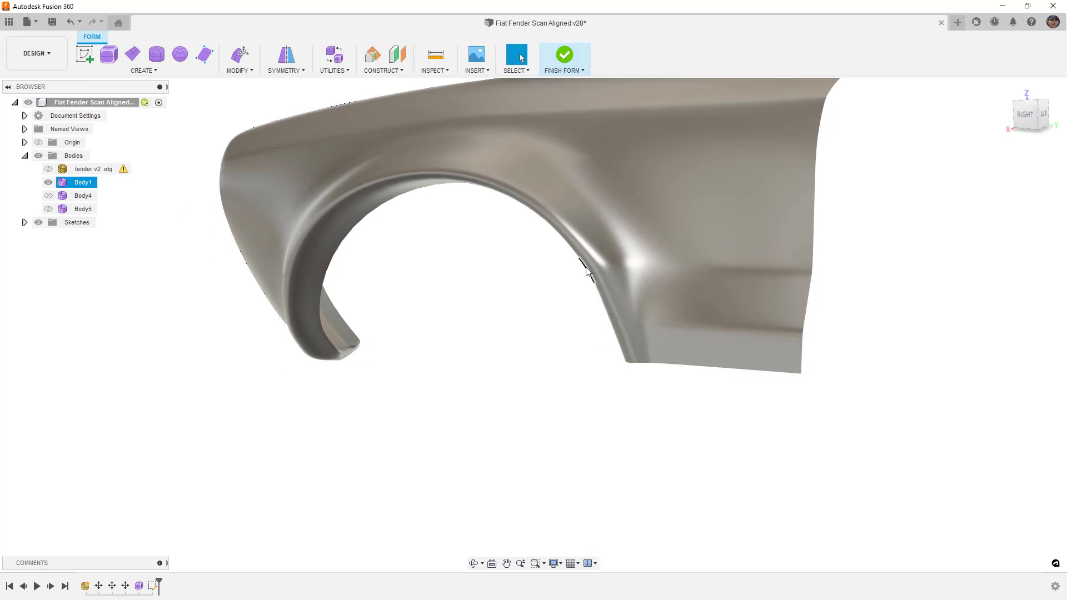
middle_click_drag(596, 357, 622, 345, "shift")
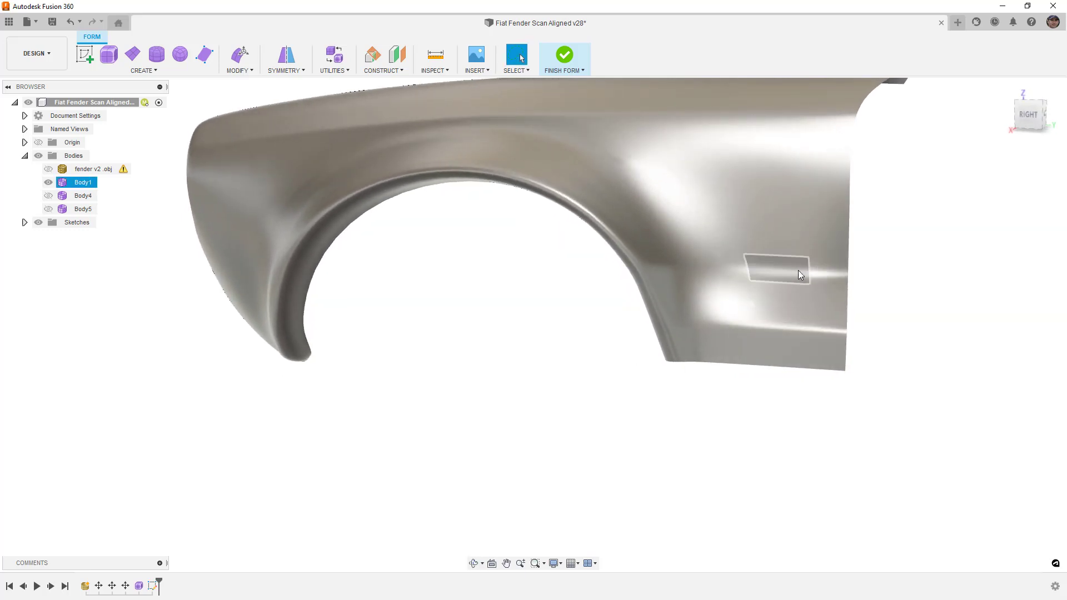
middle_click_drag(772, 275, 994, 150, "shift")
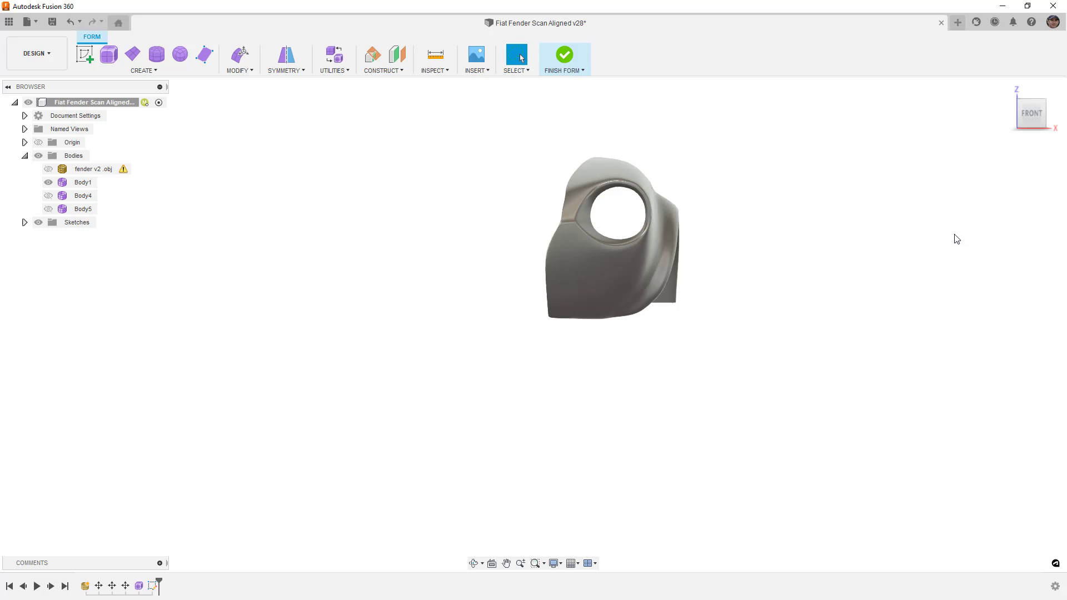
middle_click_drag(926, 238, 791, 274, "shift")
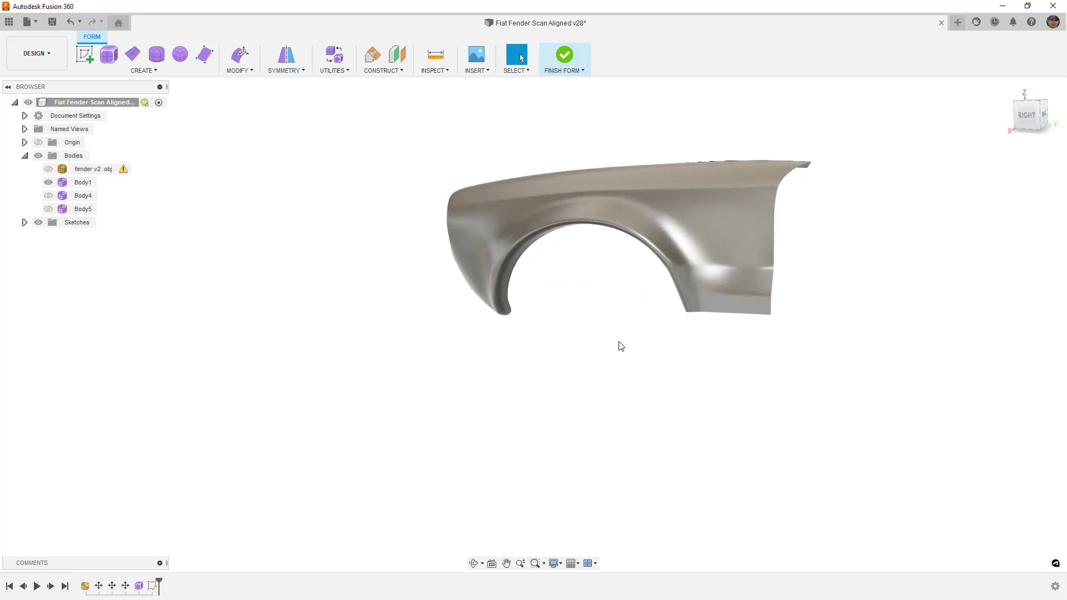